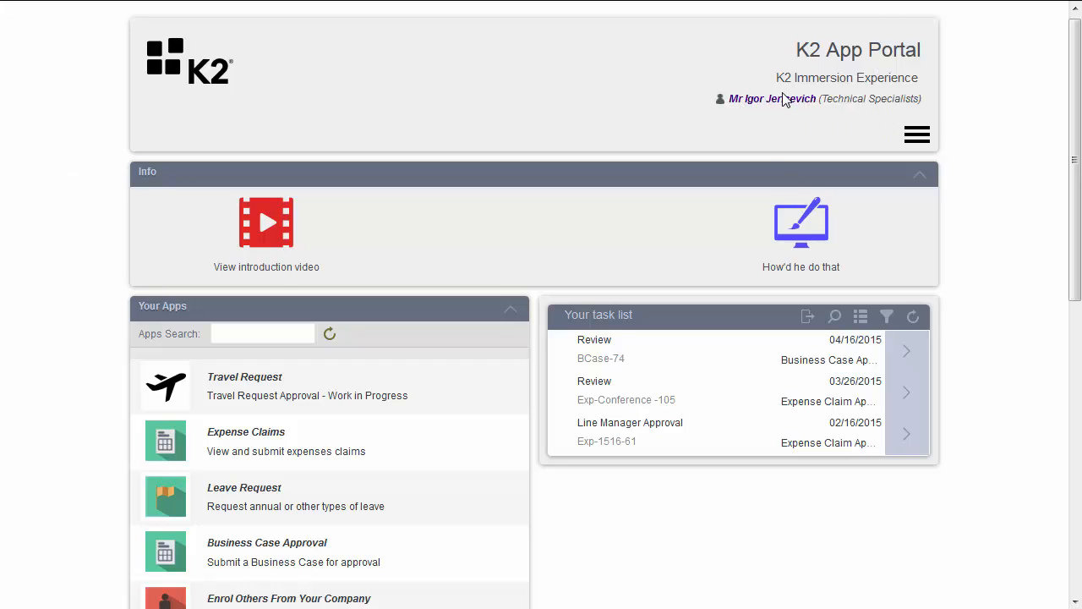
# Open the Travel Request app from Your Apps to start a new request for Myself.
pyautogui.click(286, 392)
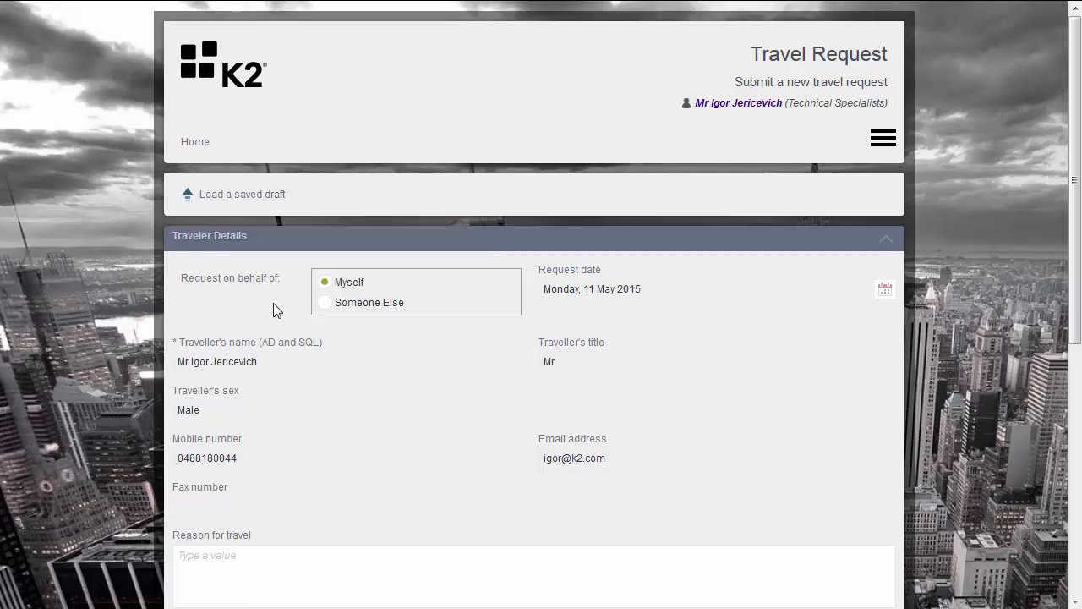
# Toggle Request on behalf of between Someone Else and Myself, leaving it on Myself.
pyautogui.click(347, 310)
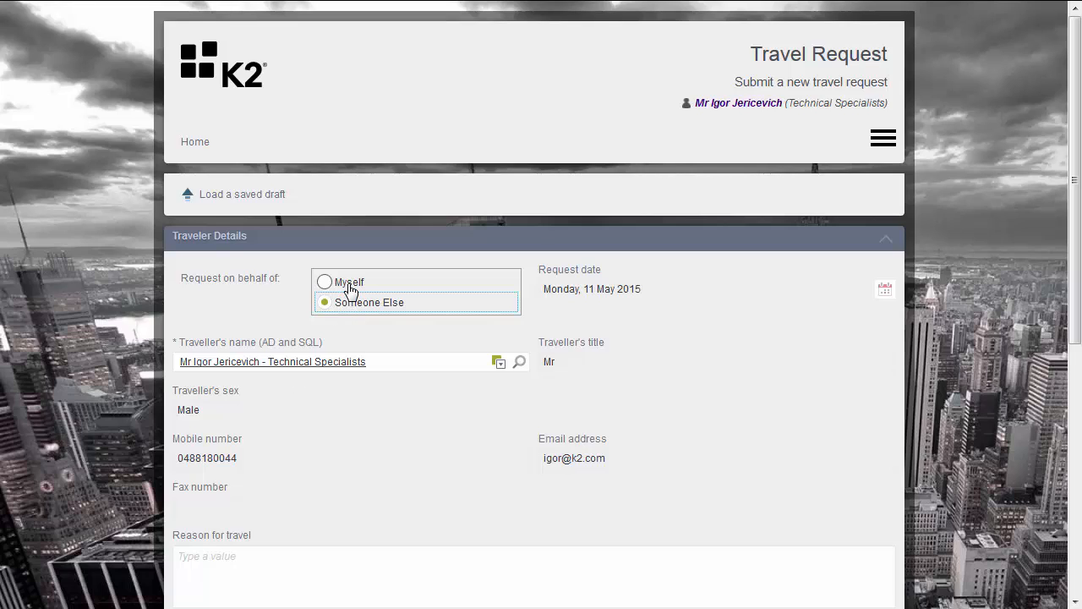
pyautogui.click(349, 287)
pyautogui.click(332, 306)
pyautogui.click(331, 282)
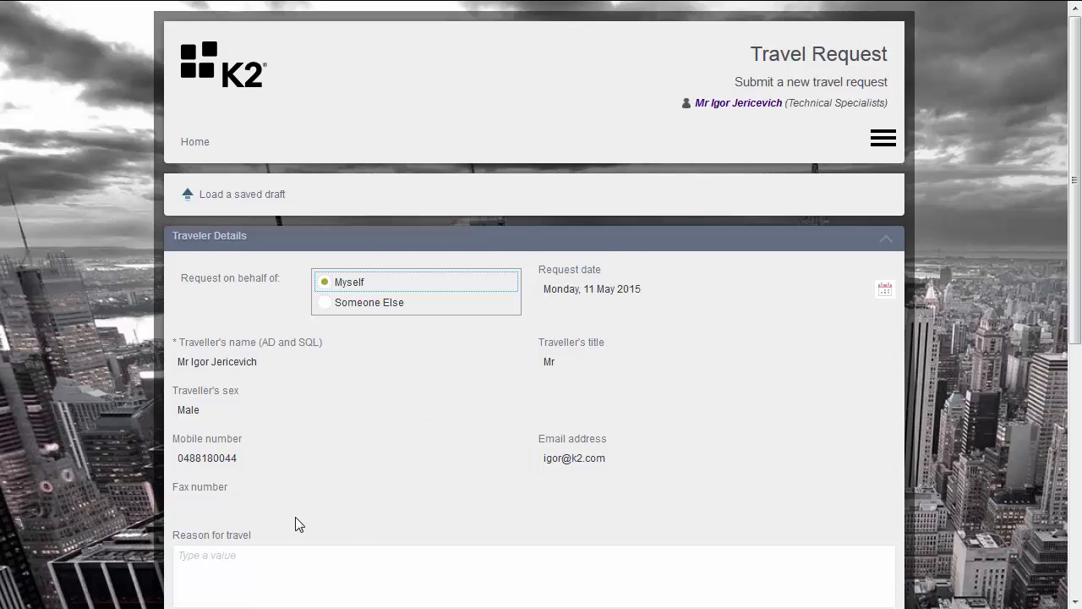
# Enter 'Consulting work at client.' as the reason for travel.
pyautogui.scroll(-3, 367, 430)
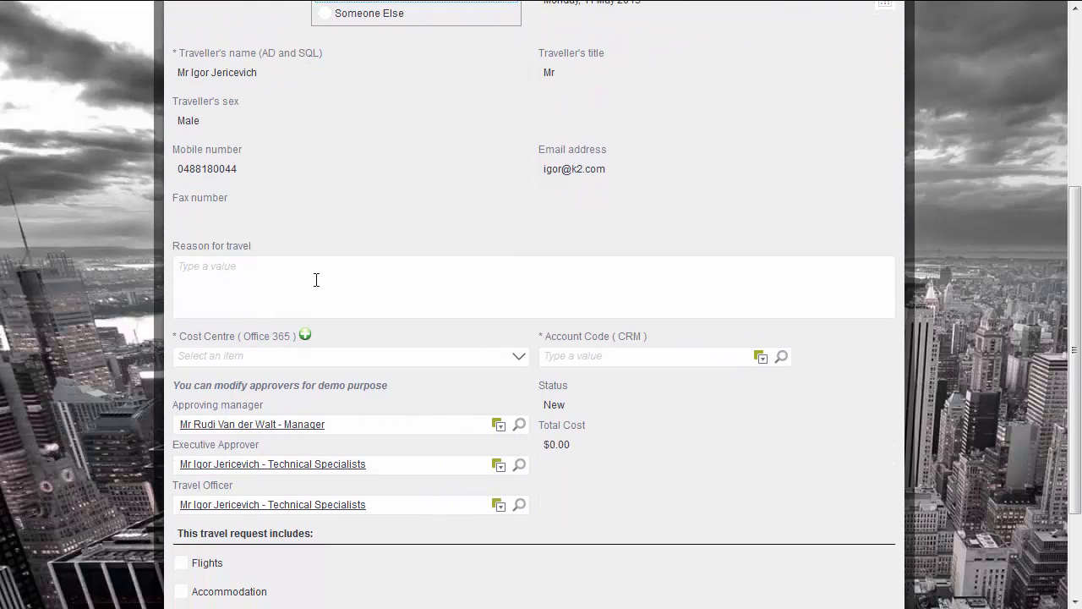
pyautogui.click(316, 279)
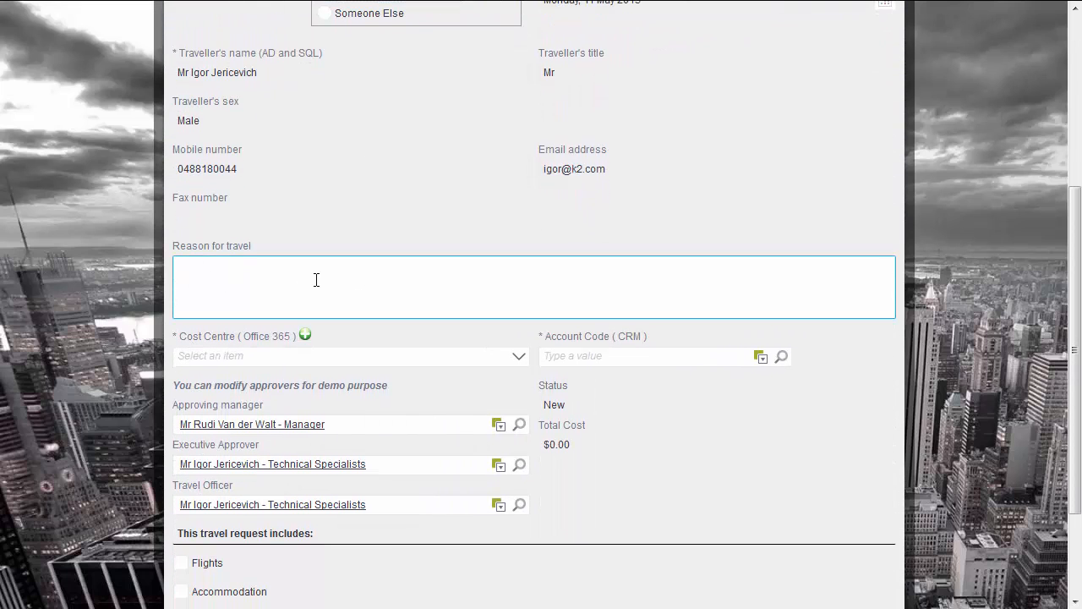
pyautogui.write('Consulting work at clien')
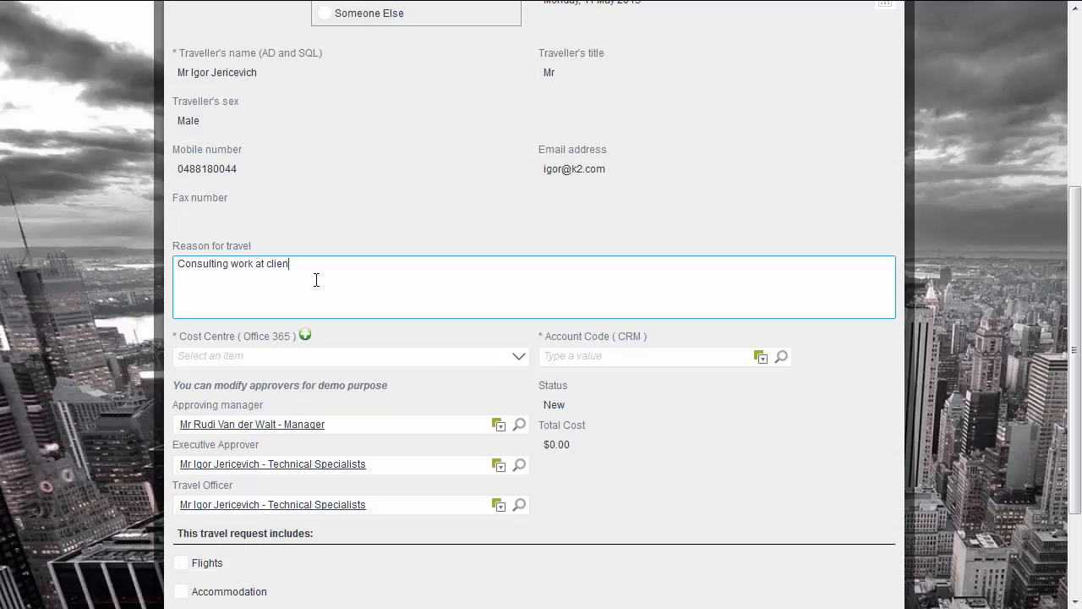
pyautogui.write('t.')
pyautogui.click(346, 215)
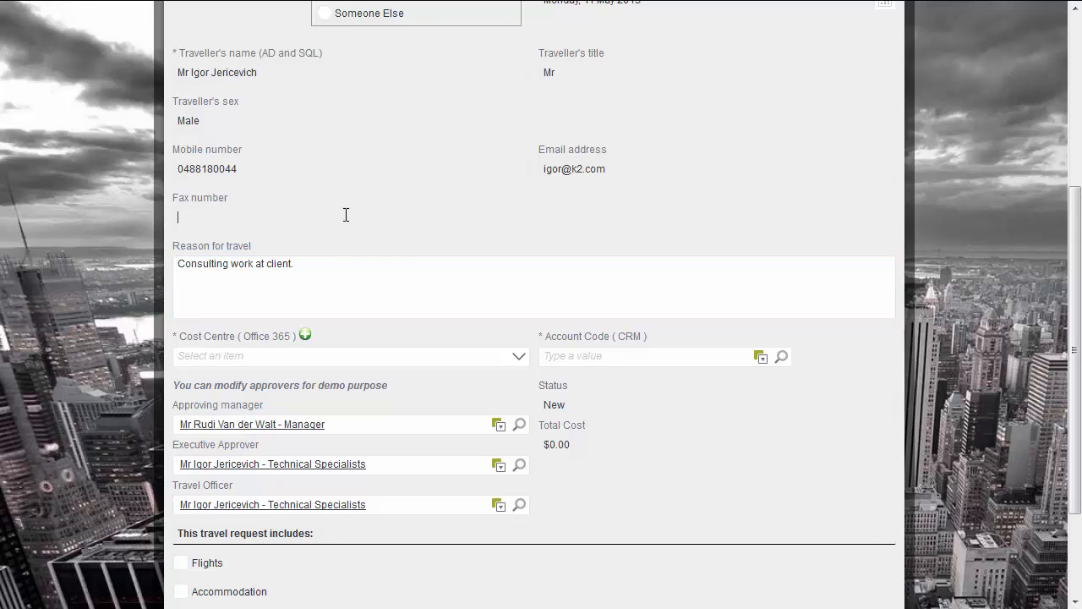
# Choose cost centre SAL99086 - Sales in place of HR505 - Human Resources.
pyautogui.click(262, 365)
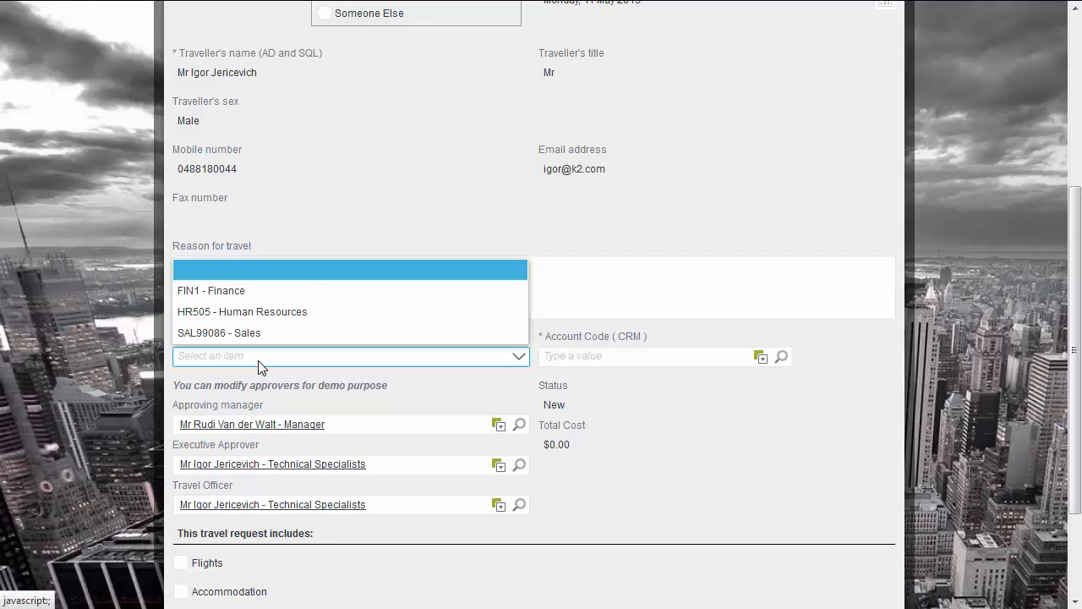
pyautogui.click(271, 313)
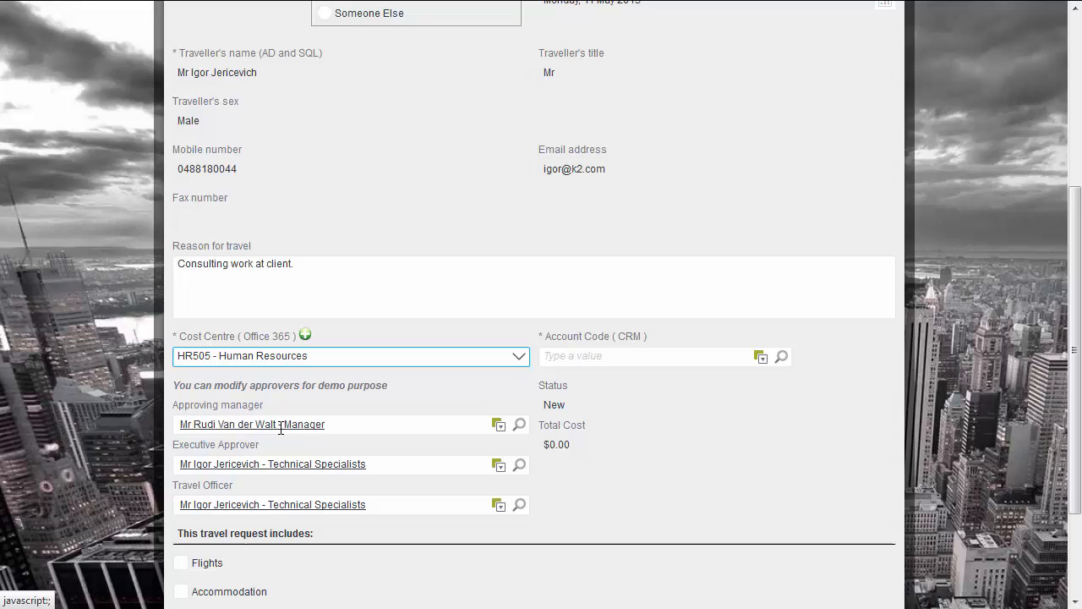
pyautogui.click(306, 355)
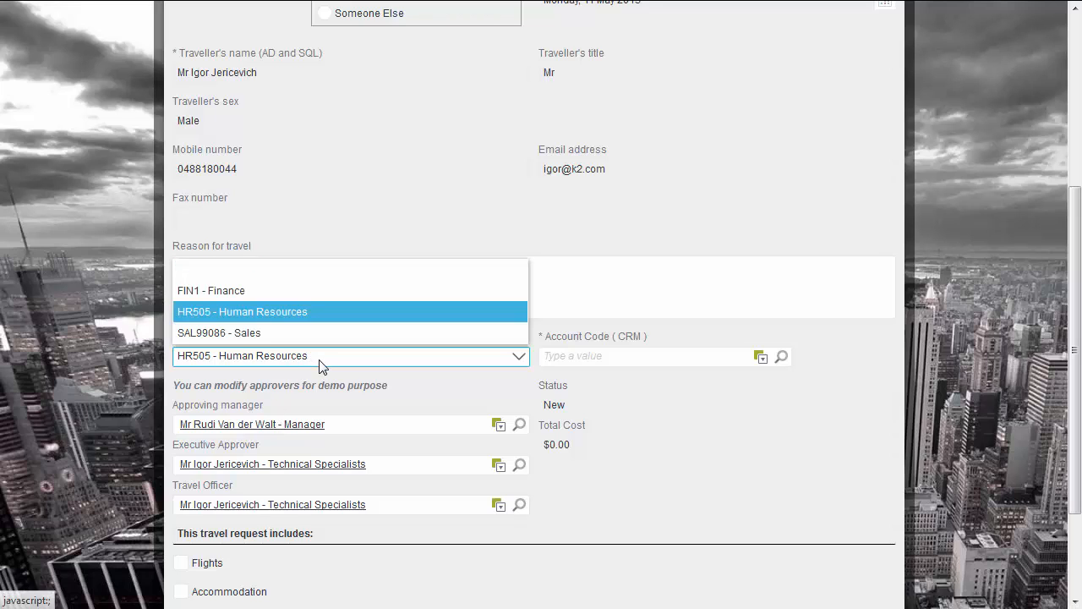
pyautogui.click(256, 330)
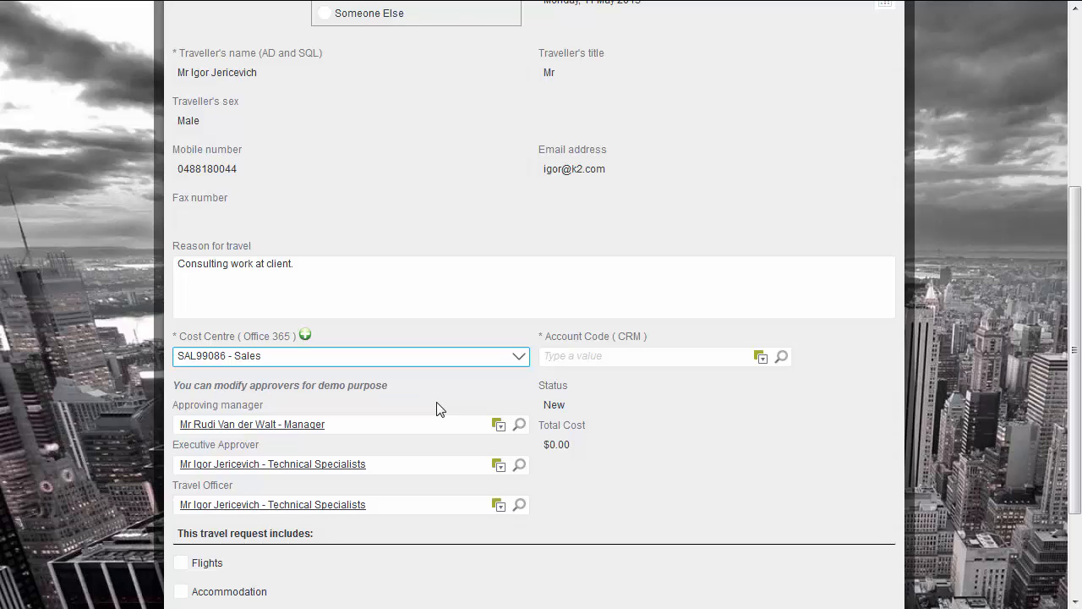
# Open the new cost centre form in Office 365 and close it without saving.
pyautogui.click(383, 336)
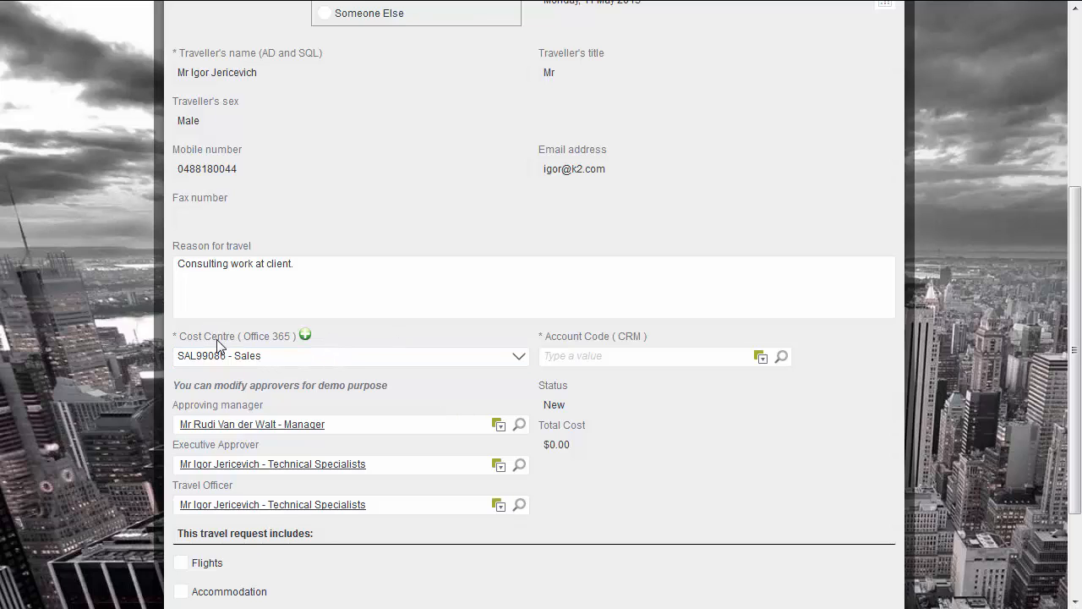
pyautogui.click(304, 336)
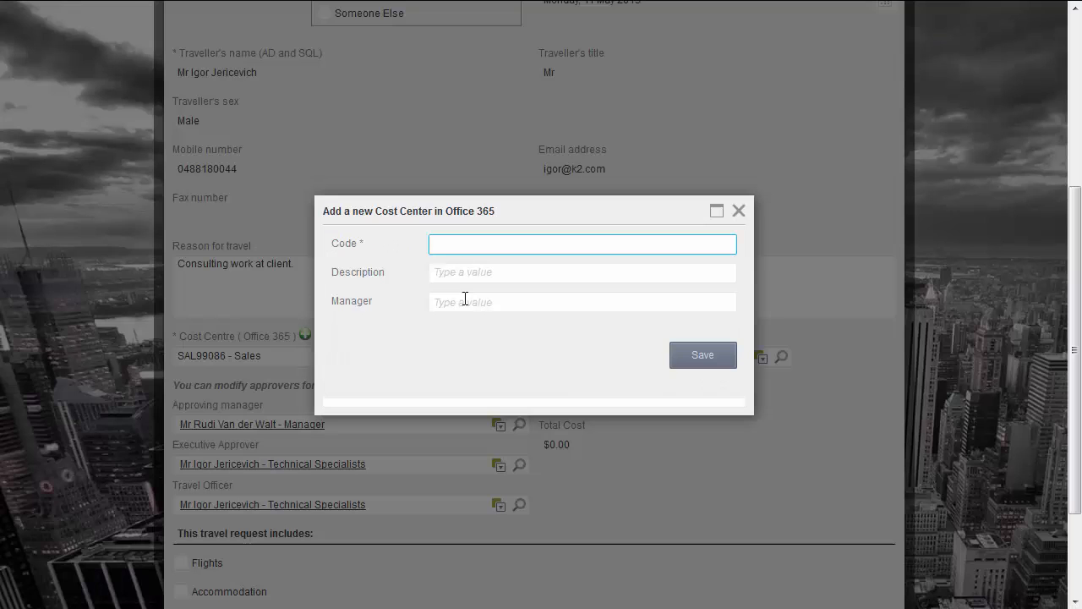
pyautogui.click(739, 211)
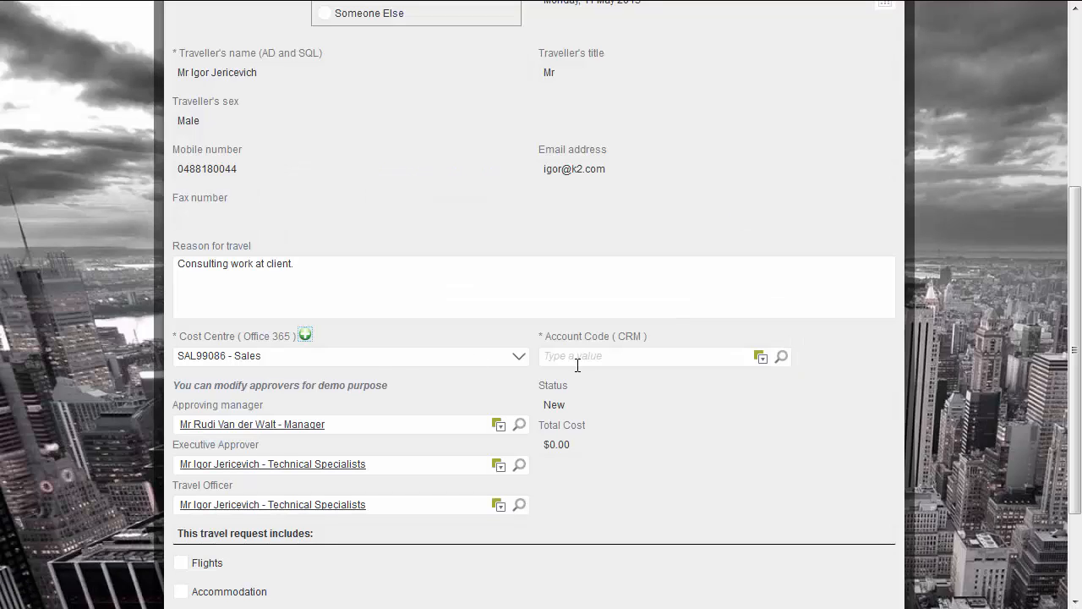
# Set the Account Code to Fourth Coffee (sample) by searching CRM for 'sample'.
pyautogui.click(656, 358)
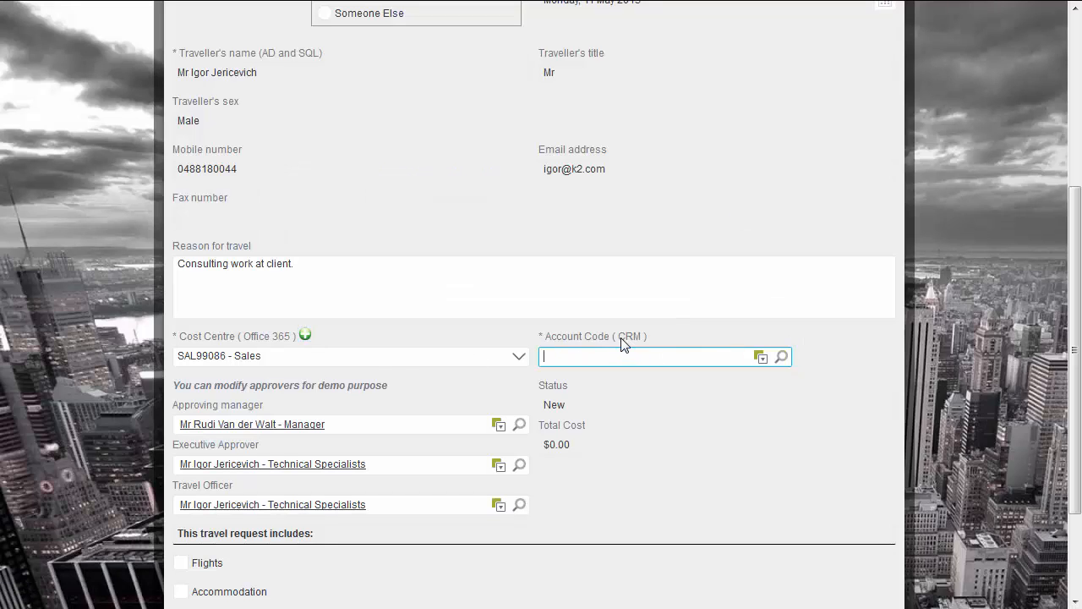
pyautogui.click(783, 359)
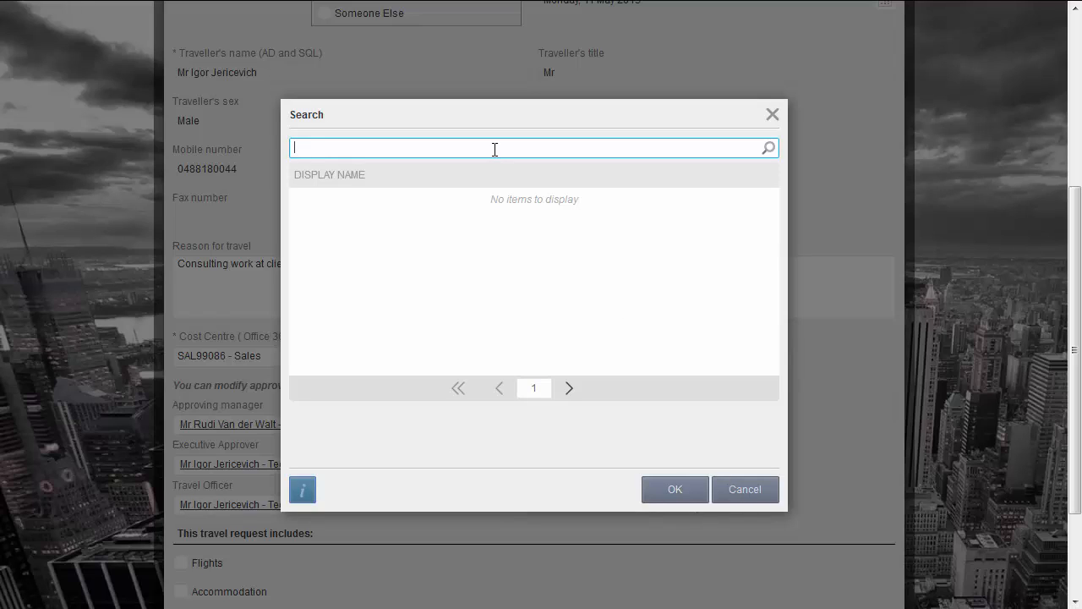
pyautogui.write('sample')
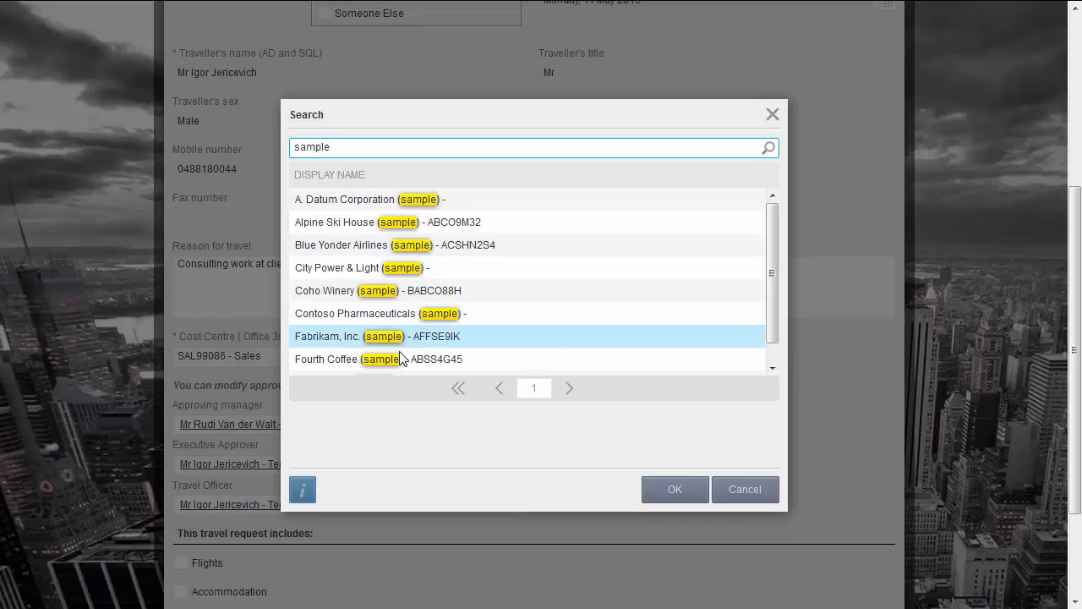
pyautogui.click(343, 362)
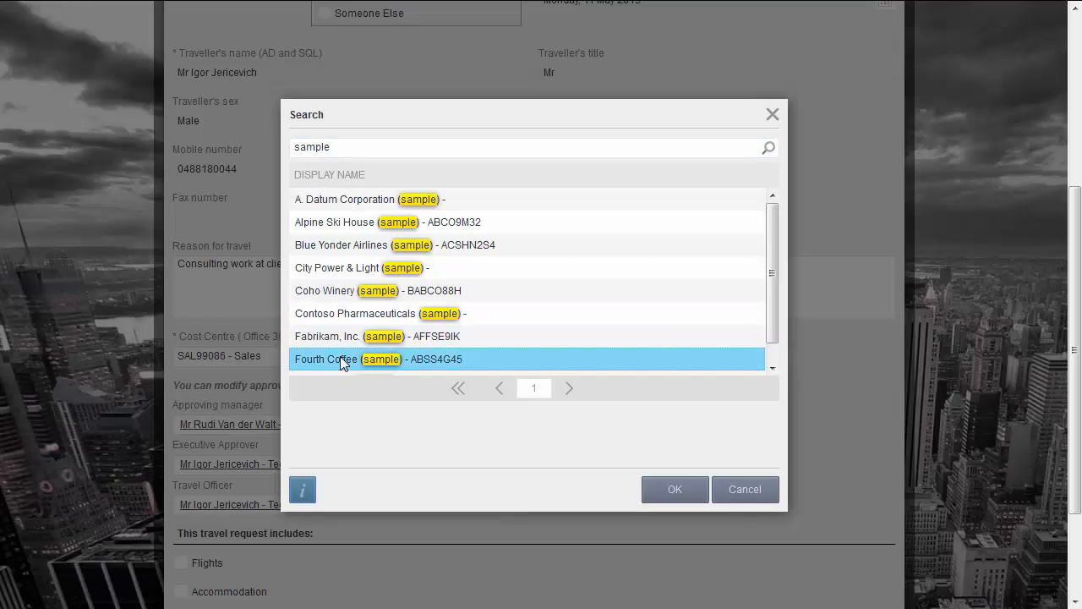
pyautogui.click(676, 495)
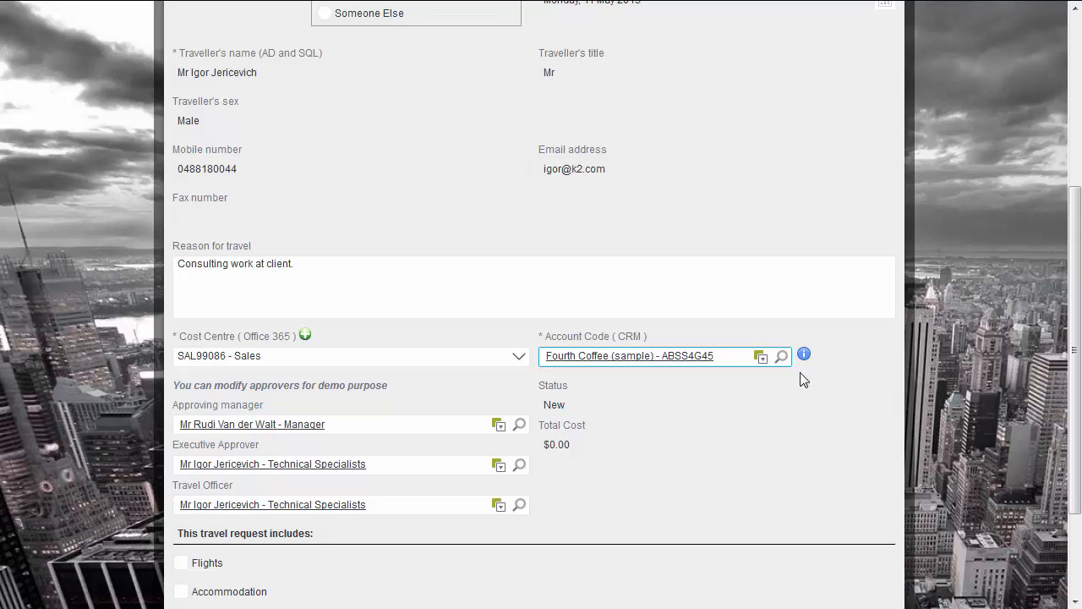
pyautogui.click(854, 349)
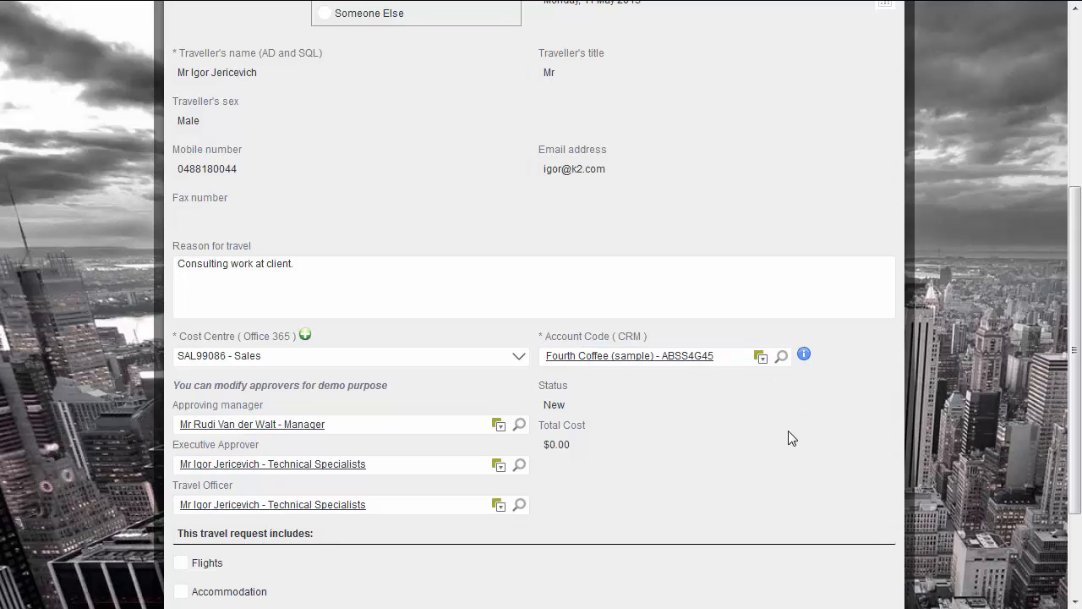
pyautogui.click(804, 355)
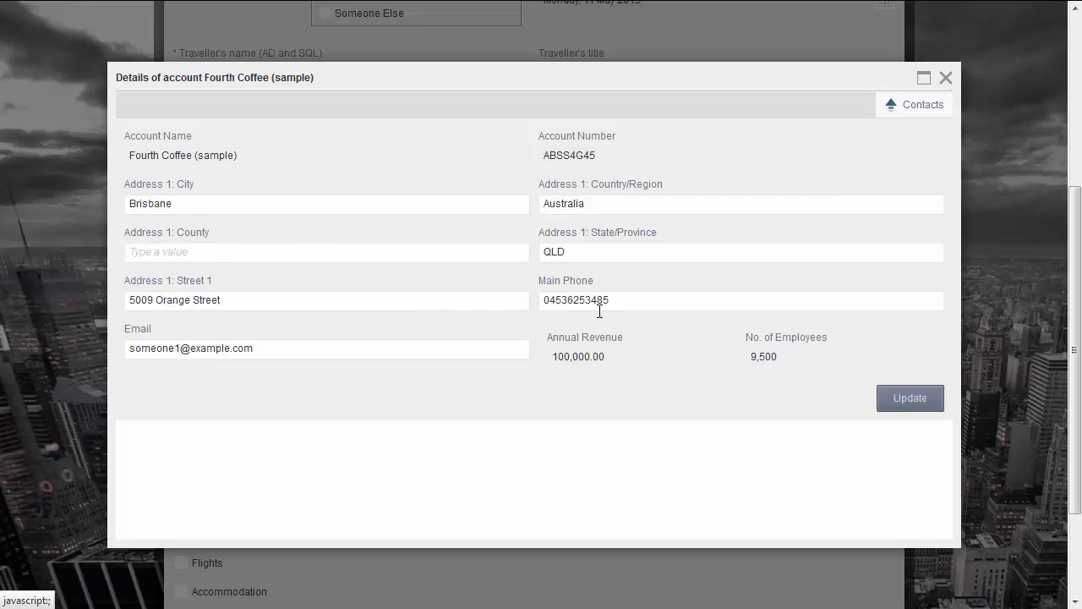
pyautogui.click(937, 108)
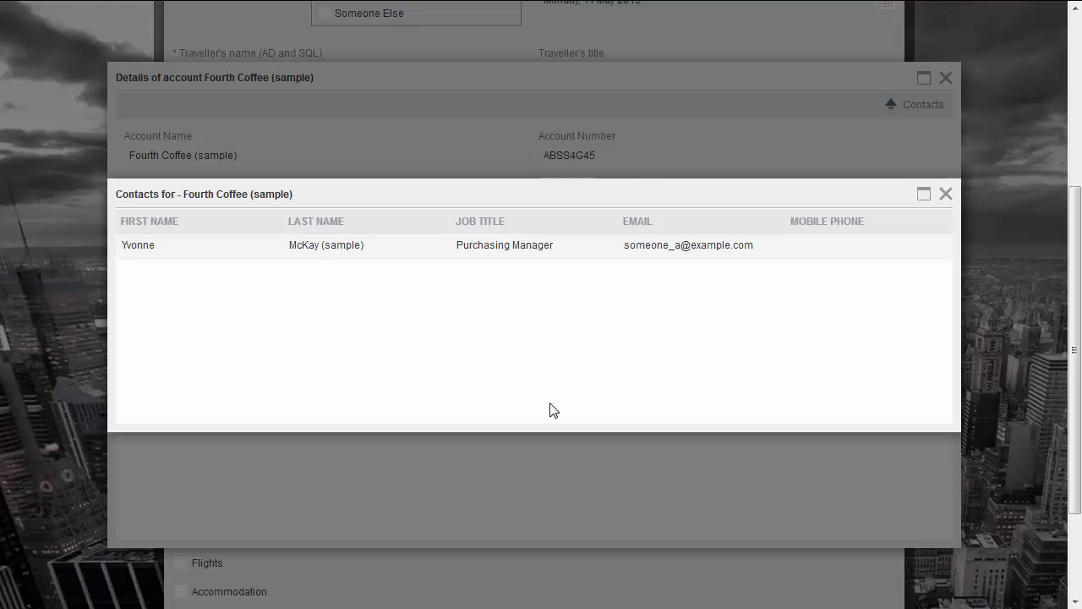
pyautogui.click(945, 195)
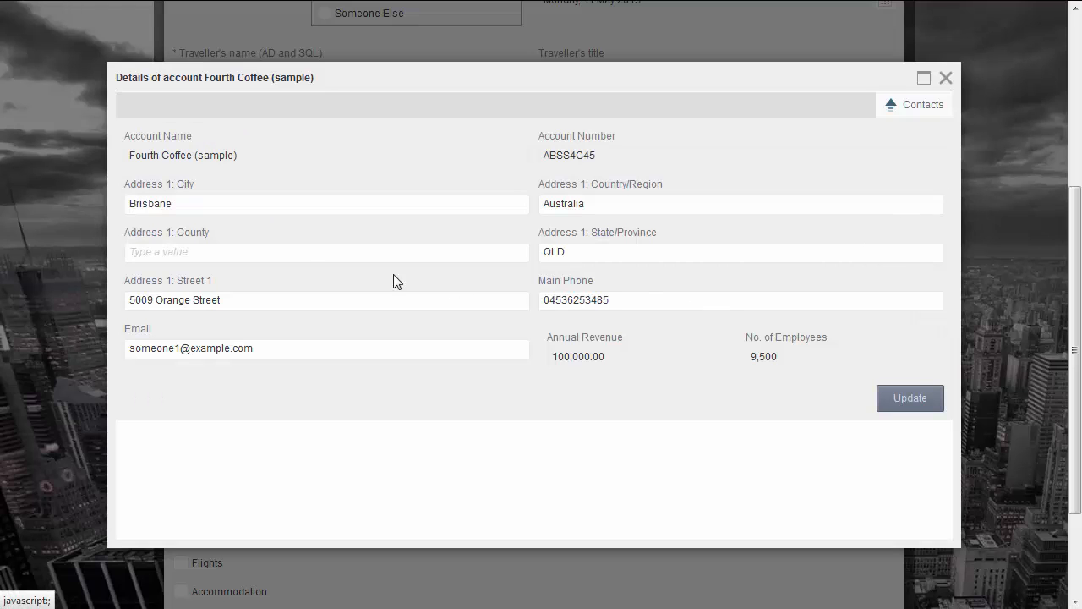
pyautogui.doubleClick(150, 204)
pyautogui.click(467, 392)
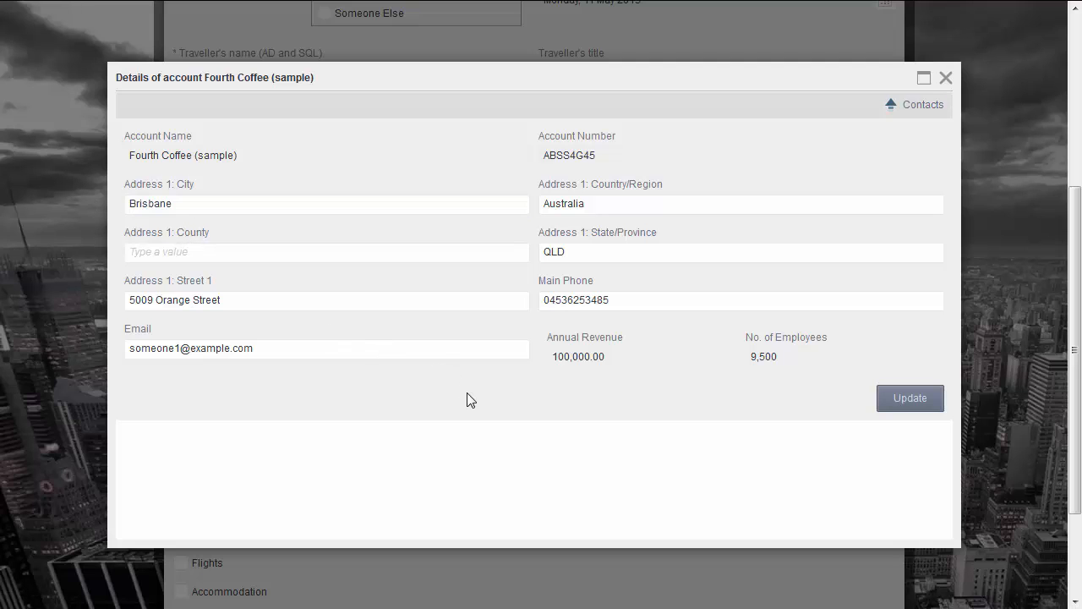
pyautogui.click(947, 79)
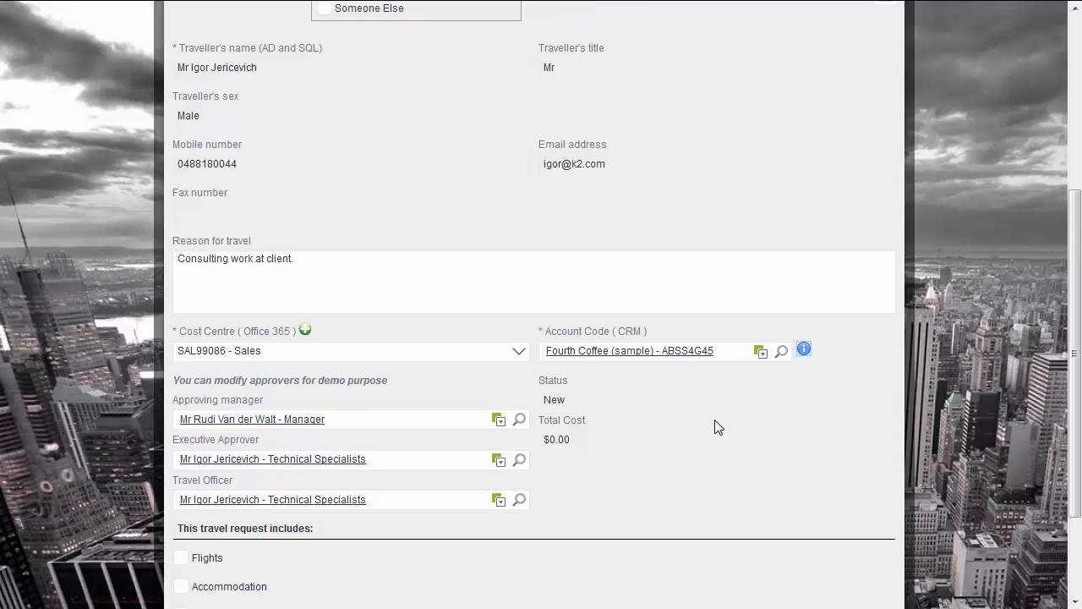
# Clear the approving manager, try other names, and remove the unmatched entry.
pyautogui.scroll(-2, 714, 427)
pyautogui.scroll(-1, 715, 427)
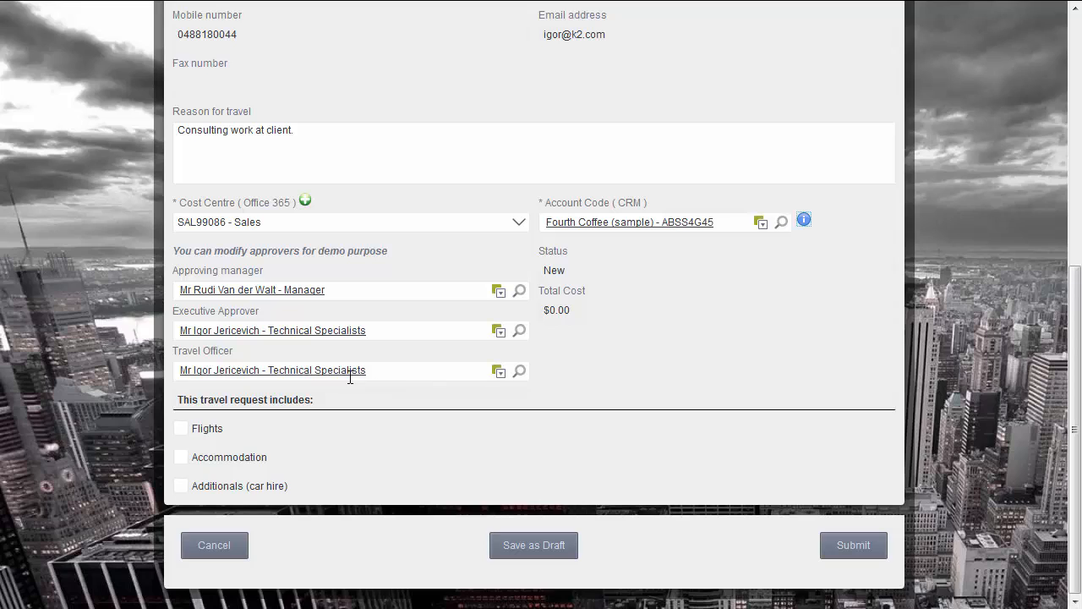
pyautogui.click(368, 291)
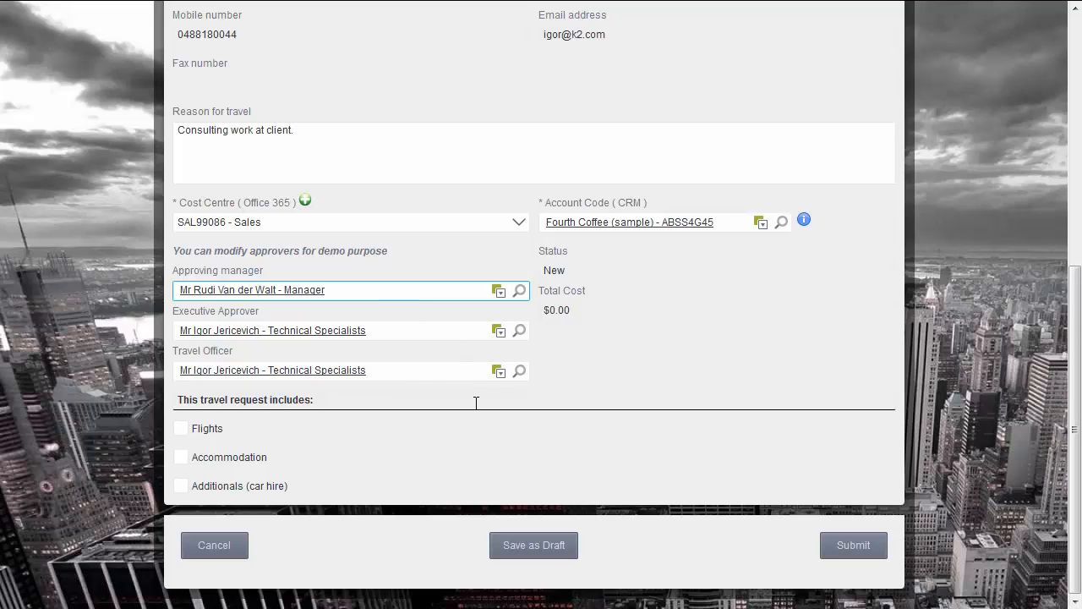
pyautogui.press('BackSpace')
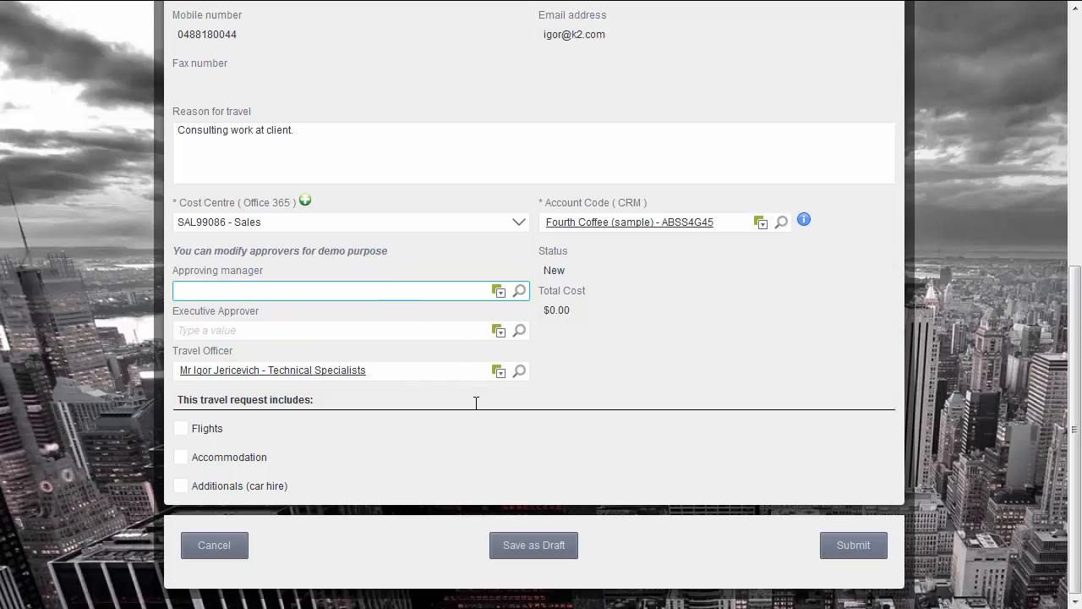
pyautogui.write('tony')
pyautogui.press('Return')
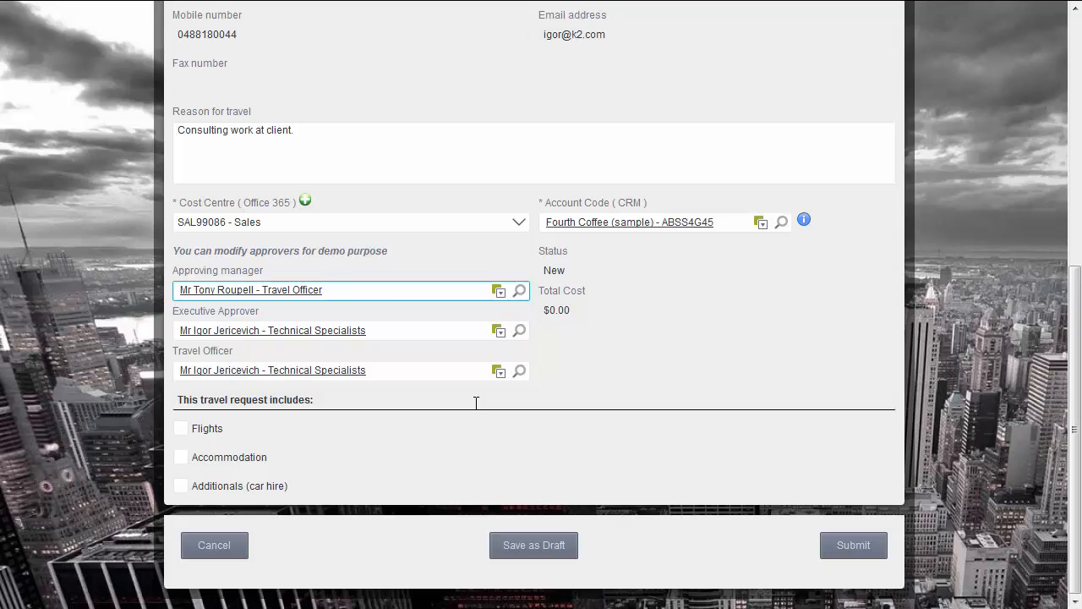
pyautogui.press('BackSpace')
pyautogui.write('henne')
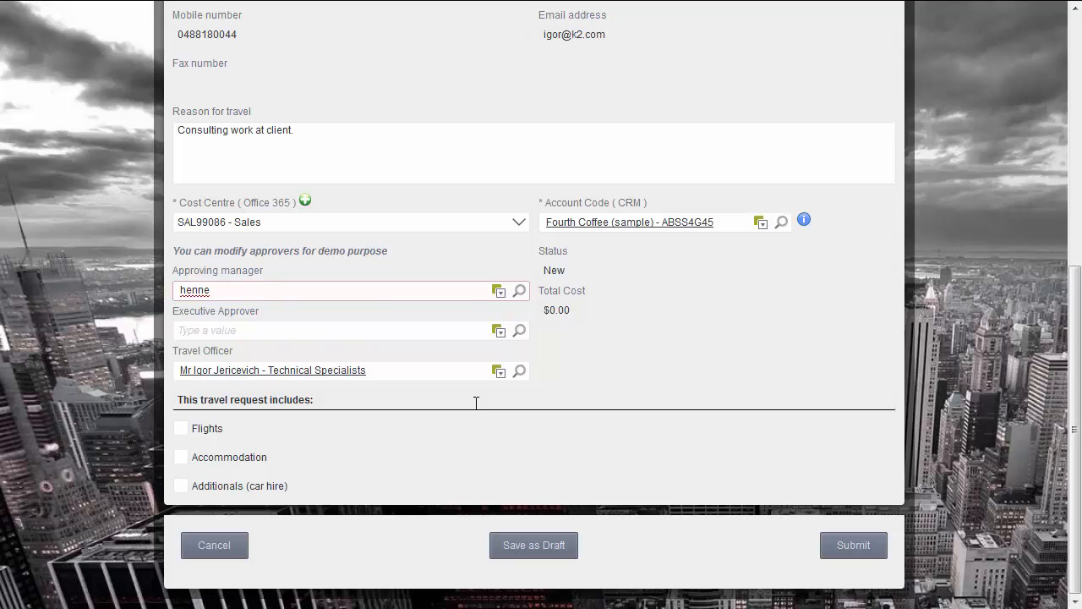
pyautogui.click(193, 290)
pyautogui.click(254, 356)
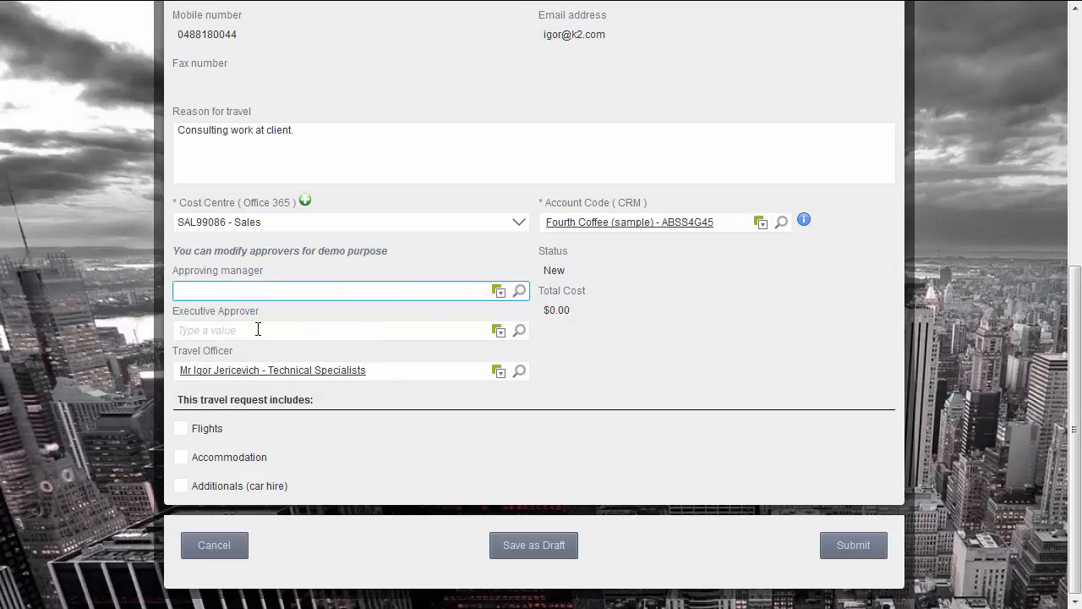
# Set the approving manager to the user titled Manager.
pyautogui.write('henn')
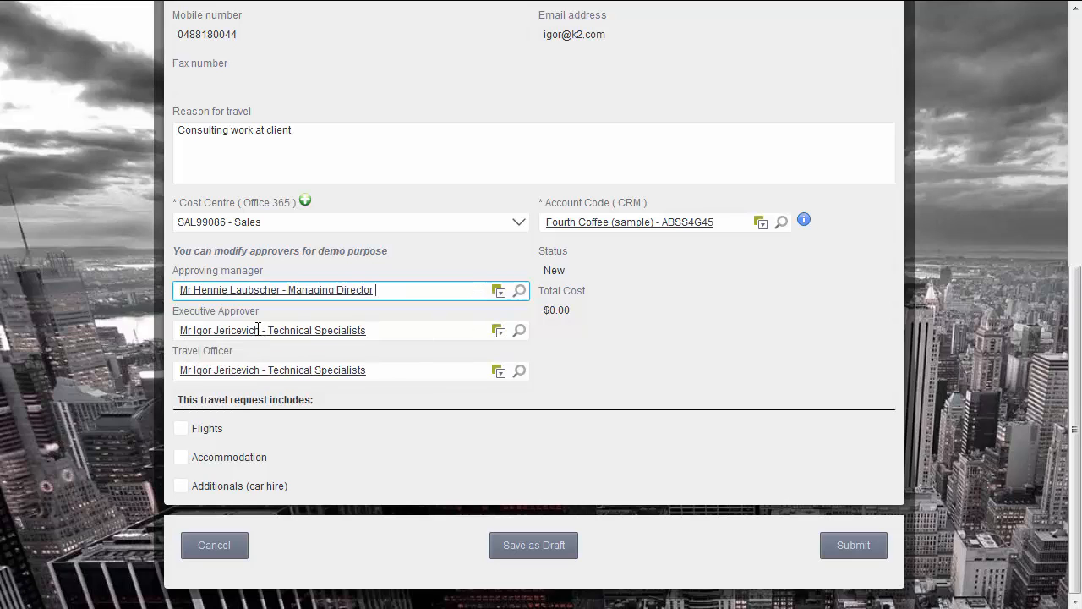
pyautogui.click(392, 289)
pyautogui.press('BackSpace')
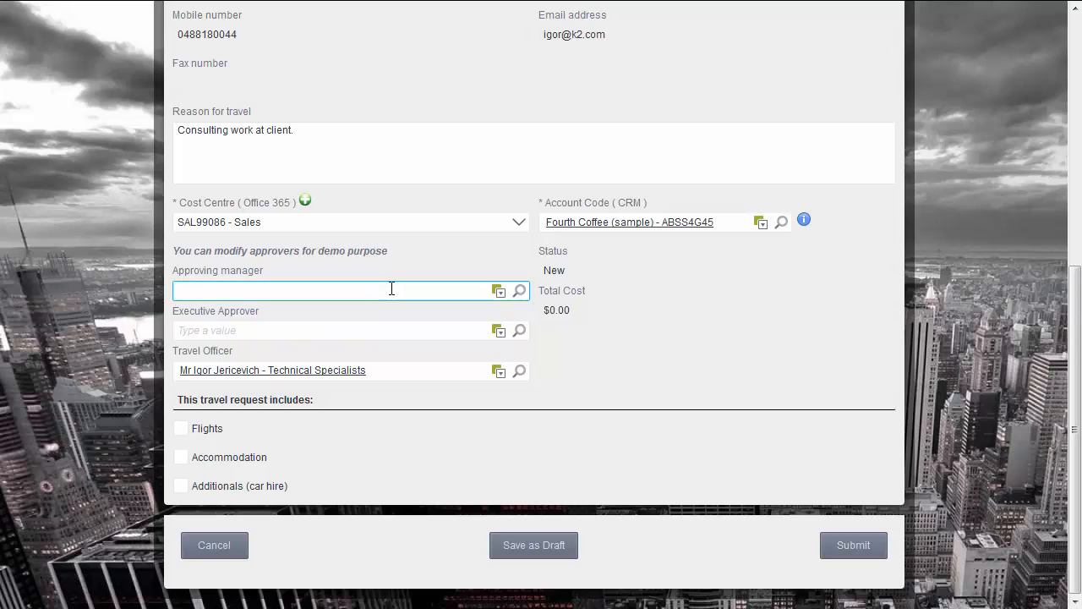
pyautogui.write('rudi')
pyautogui.press('Return')
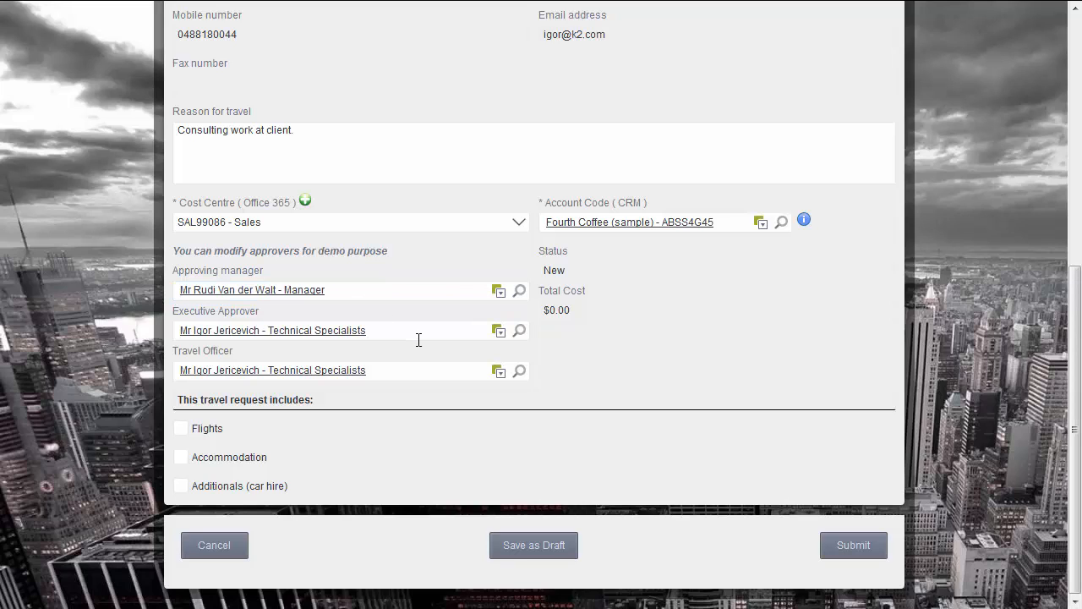
# Set the Executive Approver to the same Manager user.
pyautogui.click(413, 323)
pyautogui.press('BackSpace')
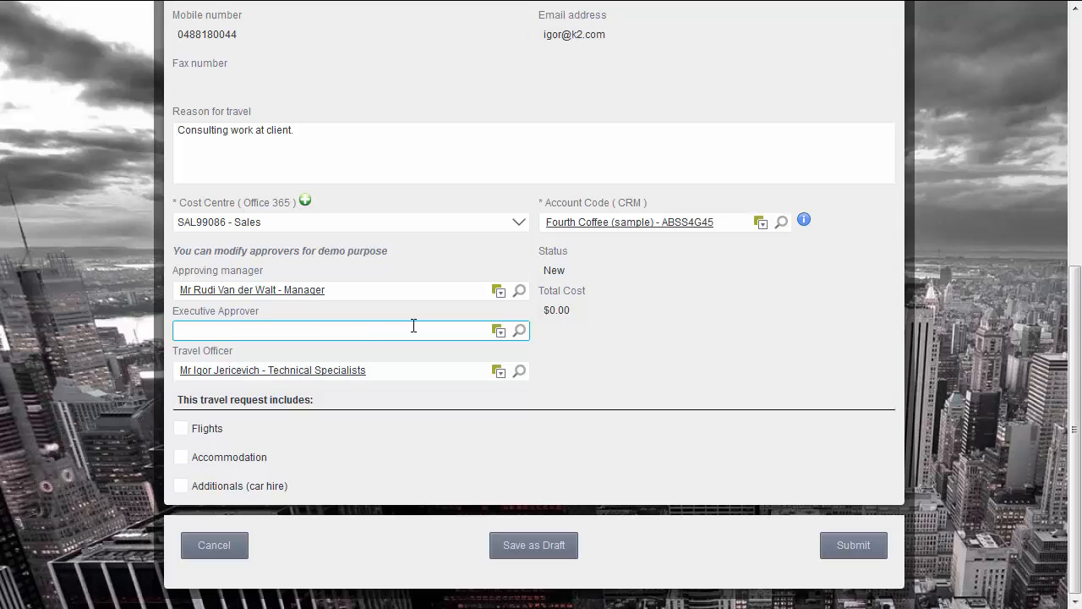
pyautogui.write('rudi')
pyautogui.press('Return')
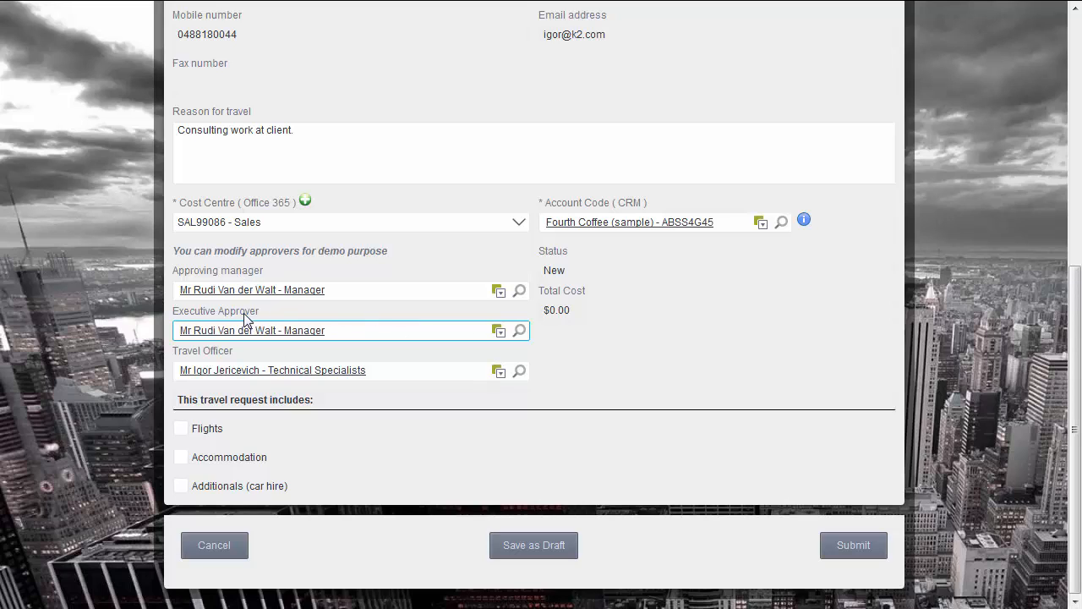
pyautogui.click(314, 311)
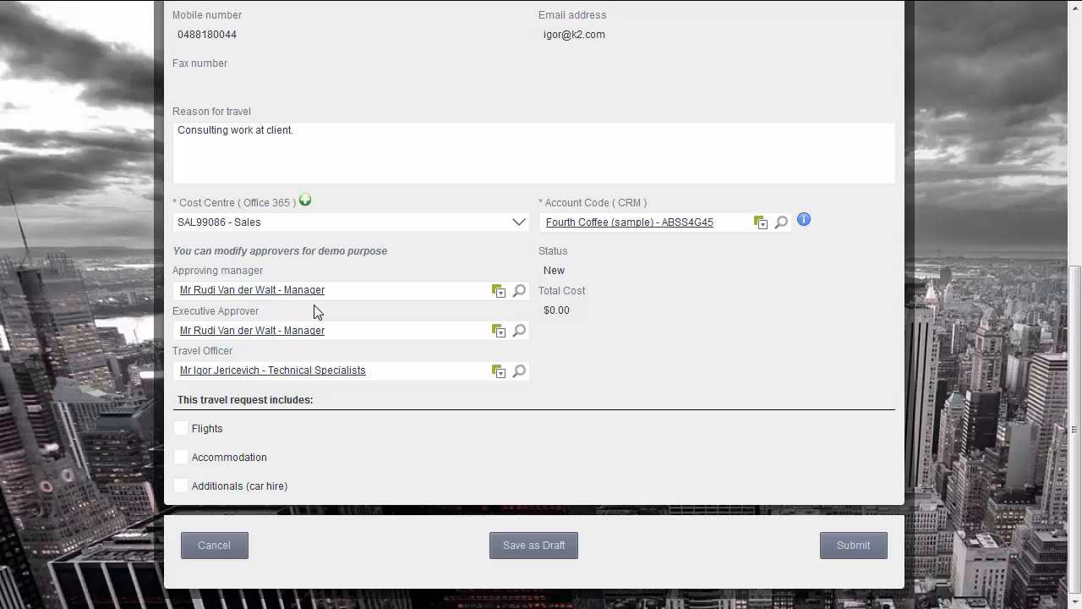
# Set the Travel Officer to the user titled Travel Officer and tick Flights.
pyautogui.click(405, 371)
pyautogui.press('BackSpace')
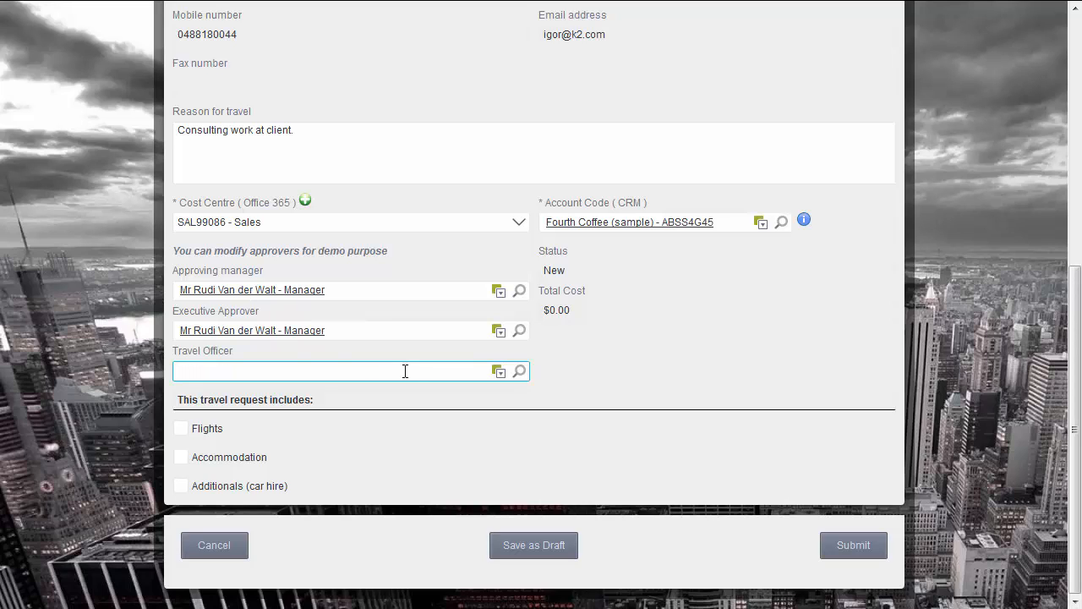
pyautogui.write('tony')
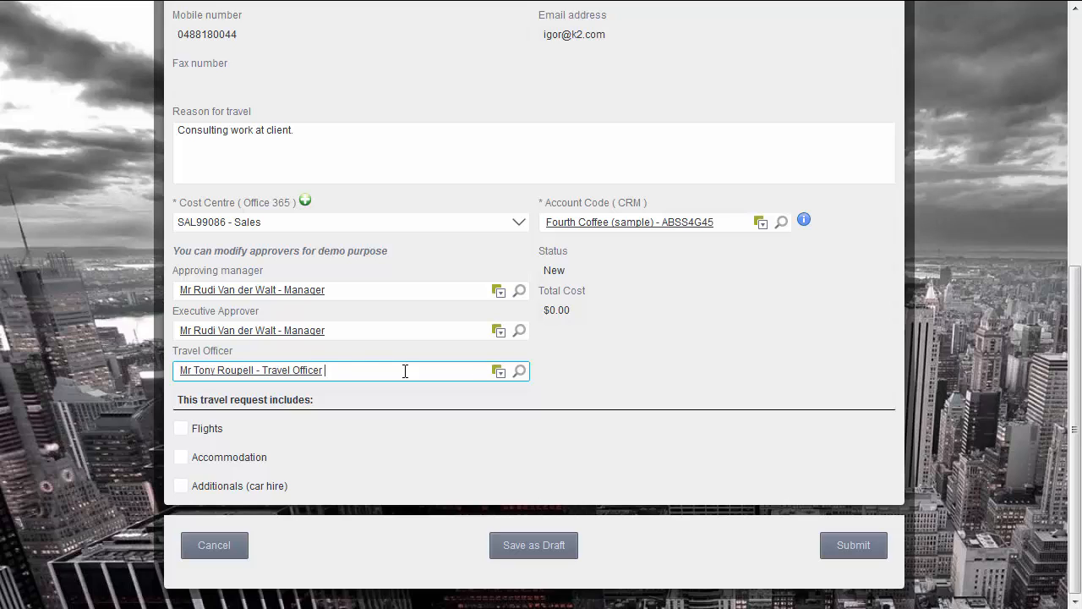
pyautogui.click(638, 362)
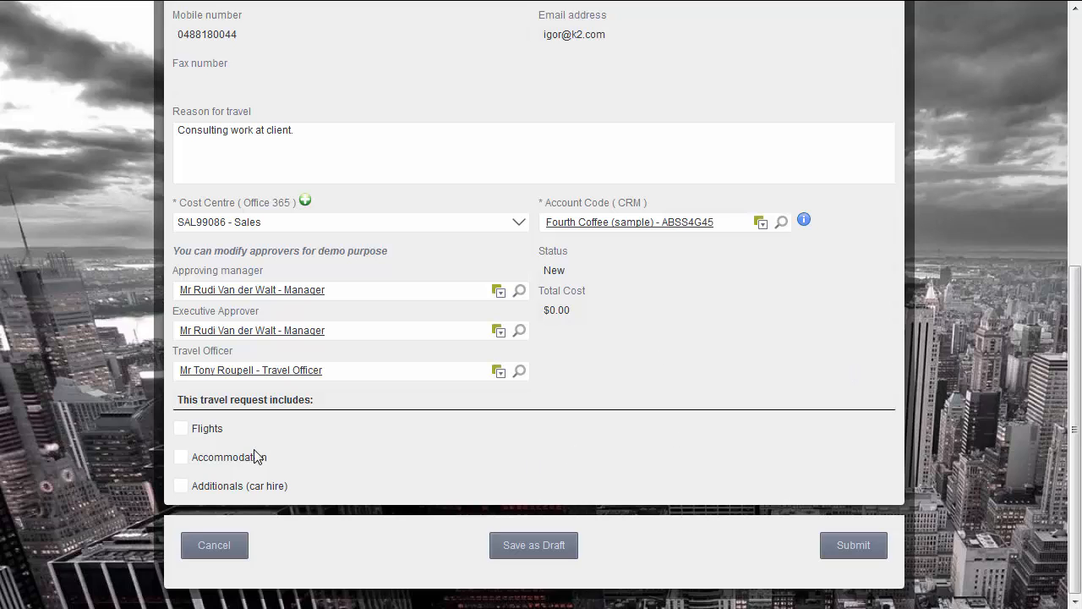
pyautogui.click(667, 399)
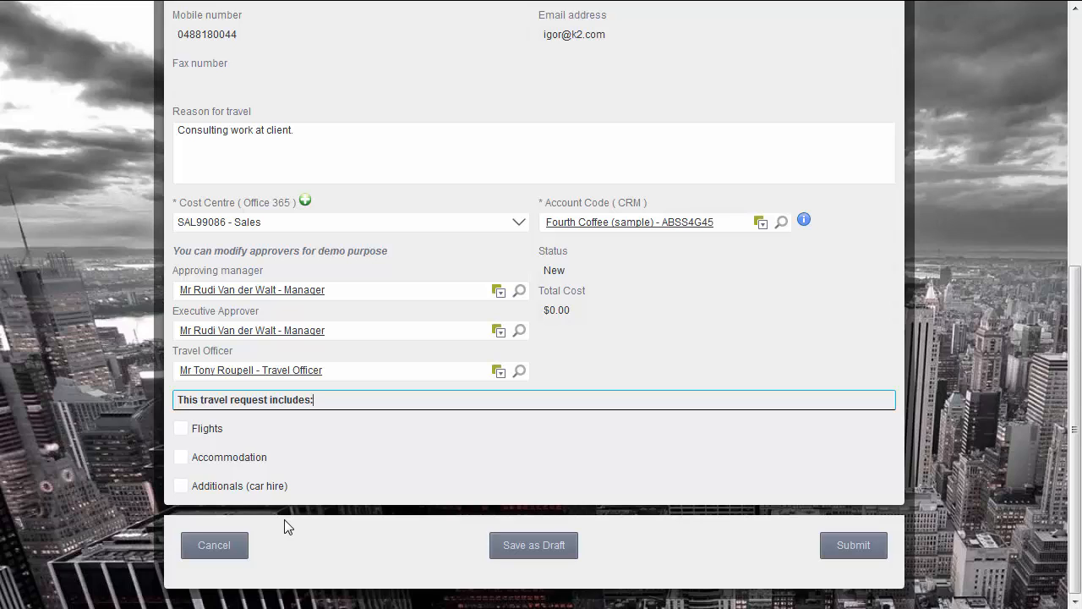
pyautogui.click(181, 430)
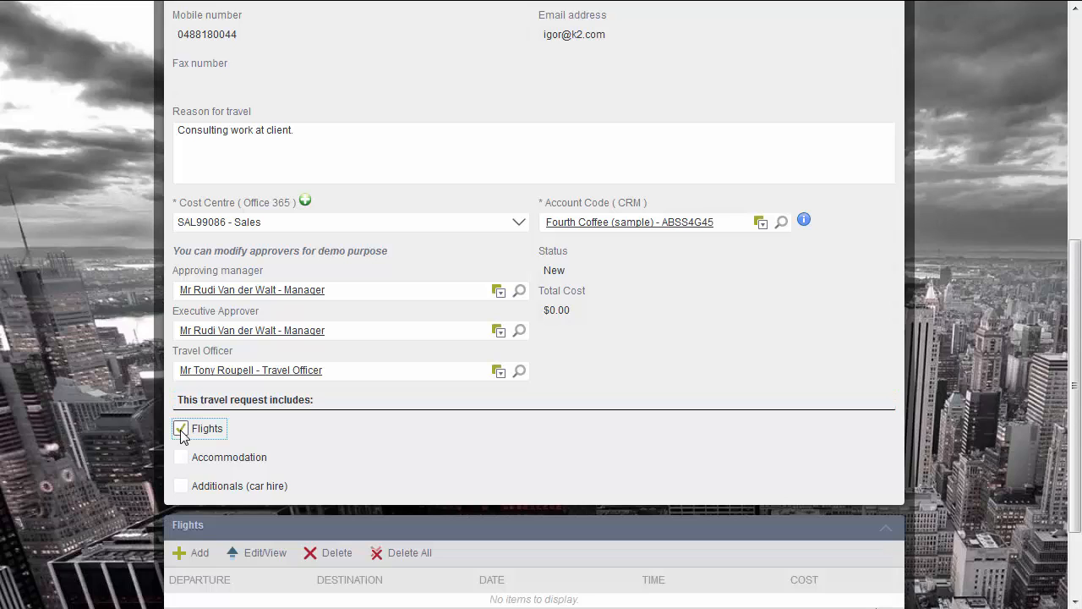
# Tick Accommodation so the empty Flights and Accommodation grids both appear.
pyautogui.scroll(-2, 183, 422)
pyautogui.click(181, 343)
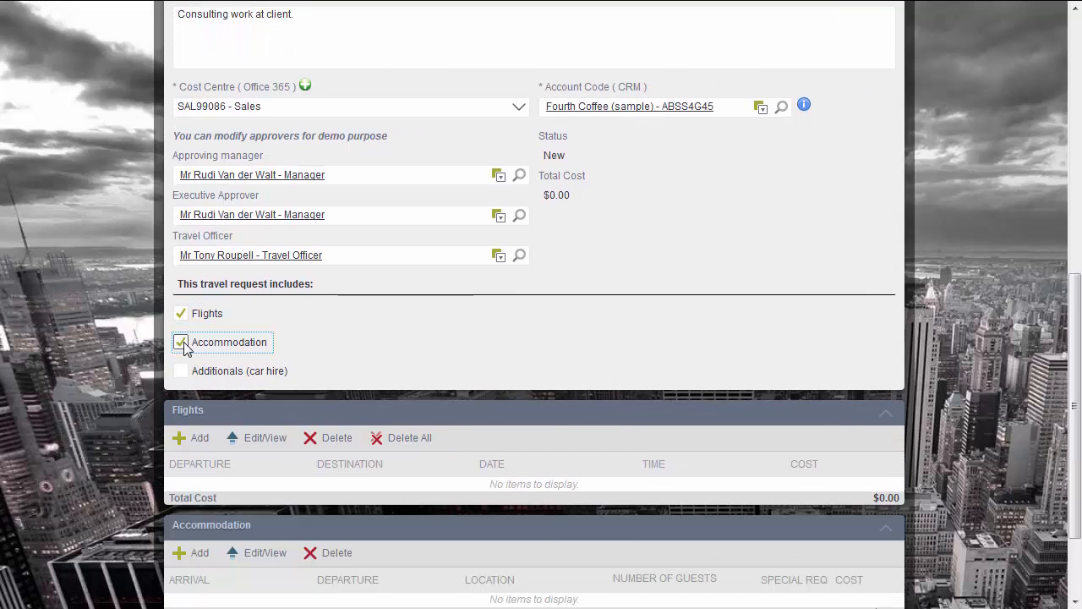
pyautogui.scroll(-2, 181, 343)
pyautogui.click(180, 246)
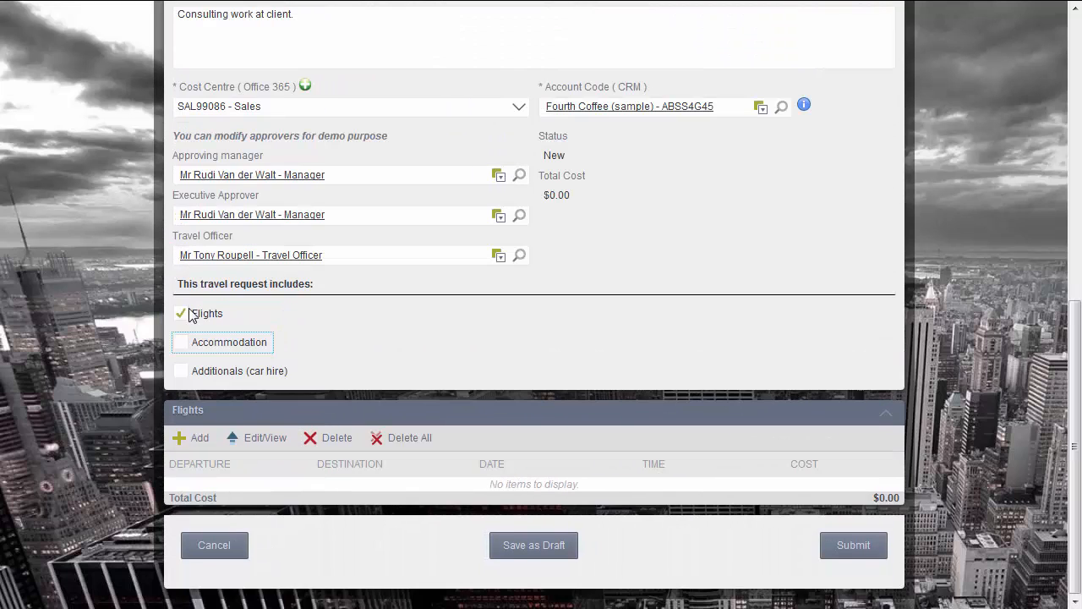
pyautogui.click(182, 343)
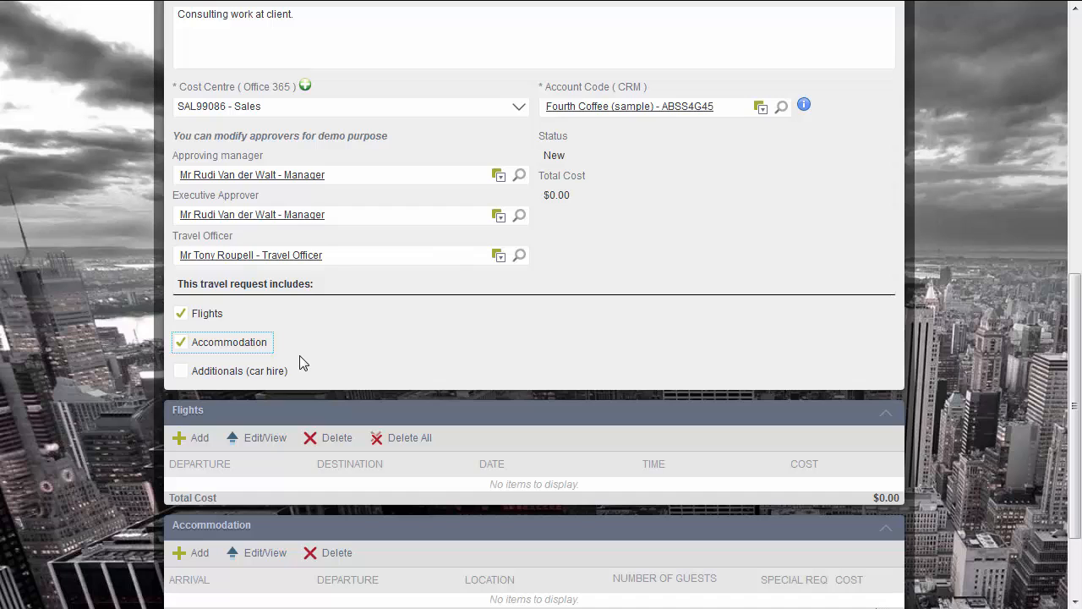
pyautogui.scroll(-2, 300, 348)
pyautogui.click(329, 308)
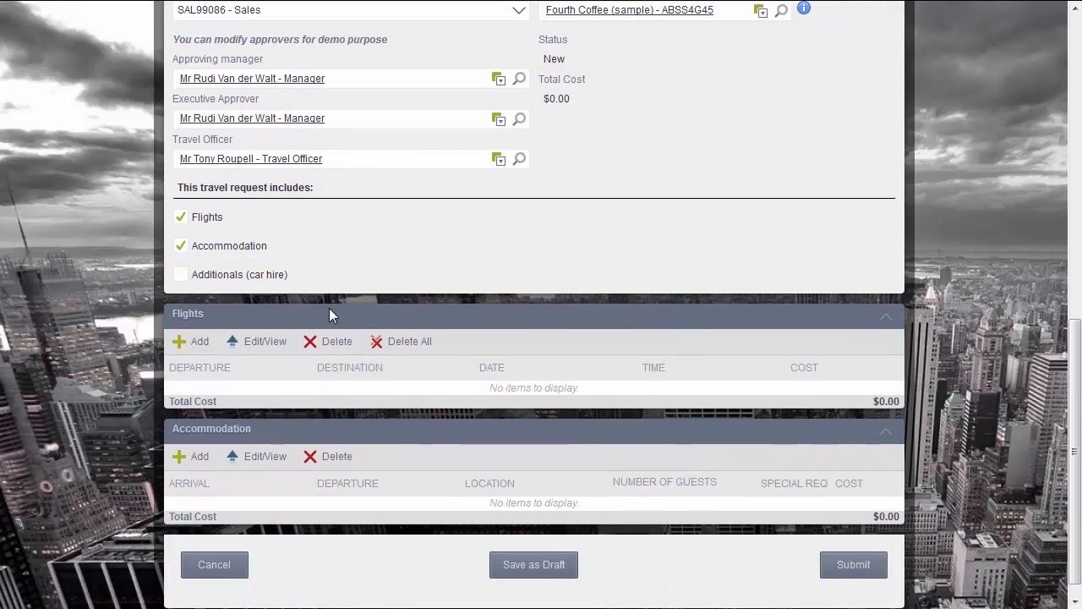
# Add a Kingsford Smith Sydney to Brisbane International flight on 12 May 2015, leaving after 2:18 PM.
pyautogui.click(199, 346)
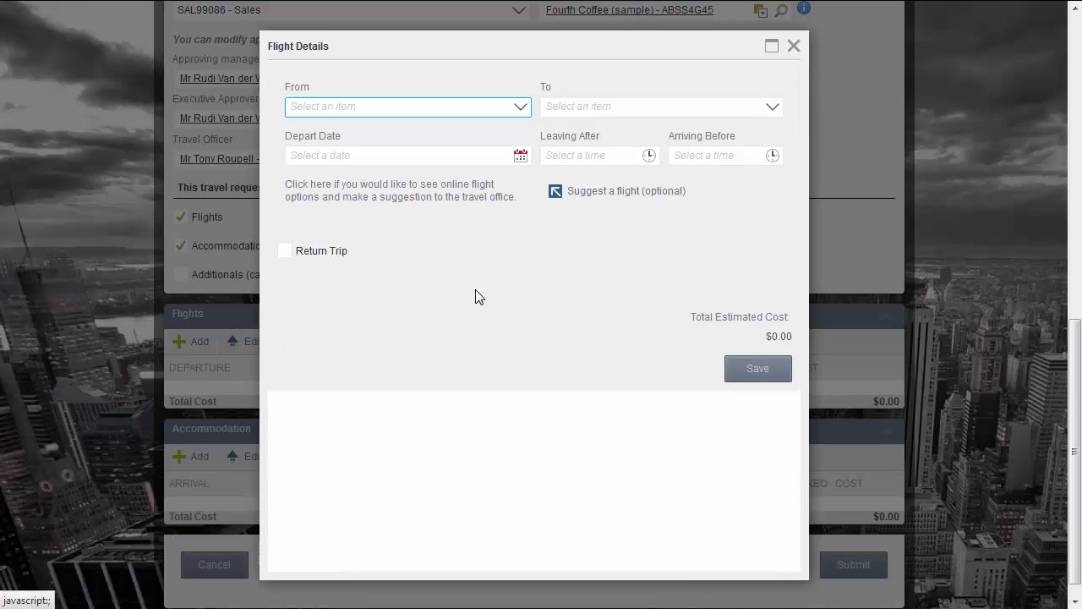
pyautogui.click(517, 108)
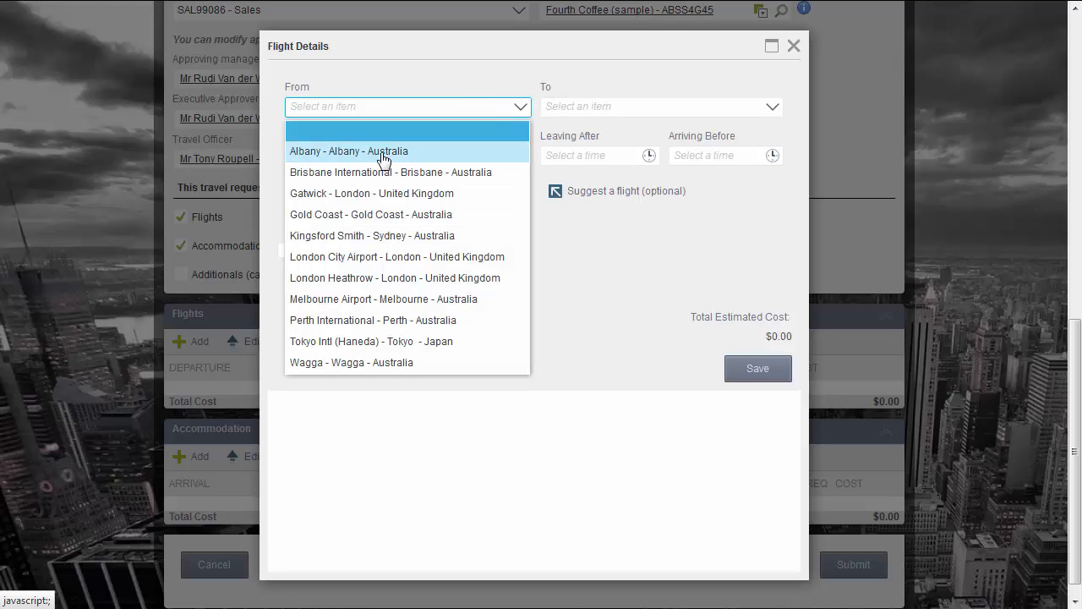
pyautogui.click(369, 241)
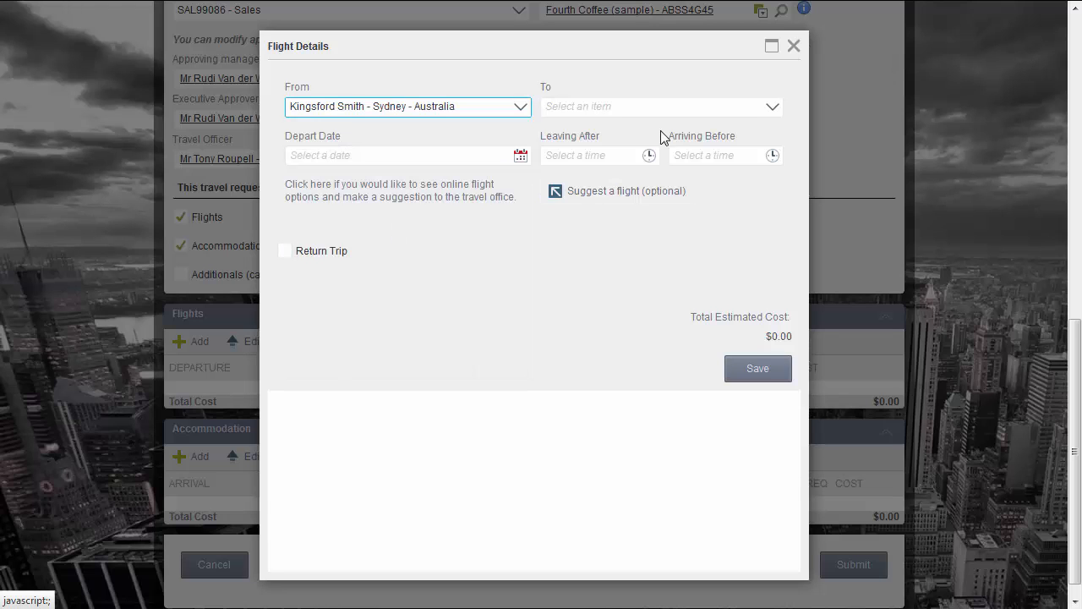
pyautogui.click(632, 110)
pyautogui.click(617, 173)
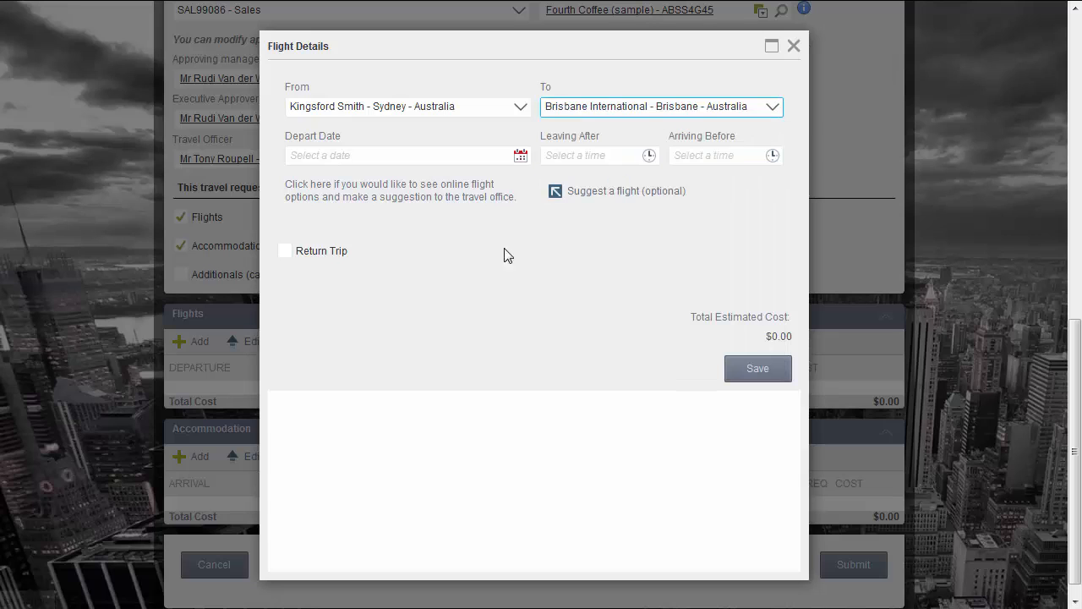
pyautogui.click(519, 157)
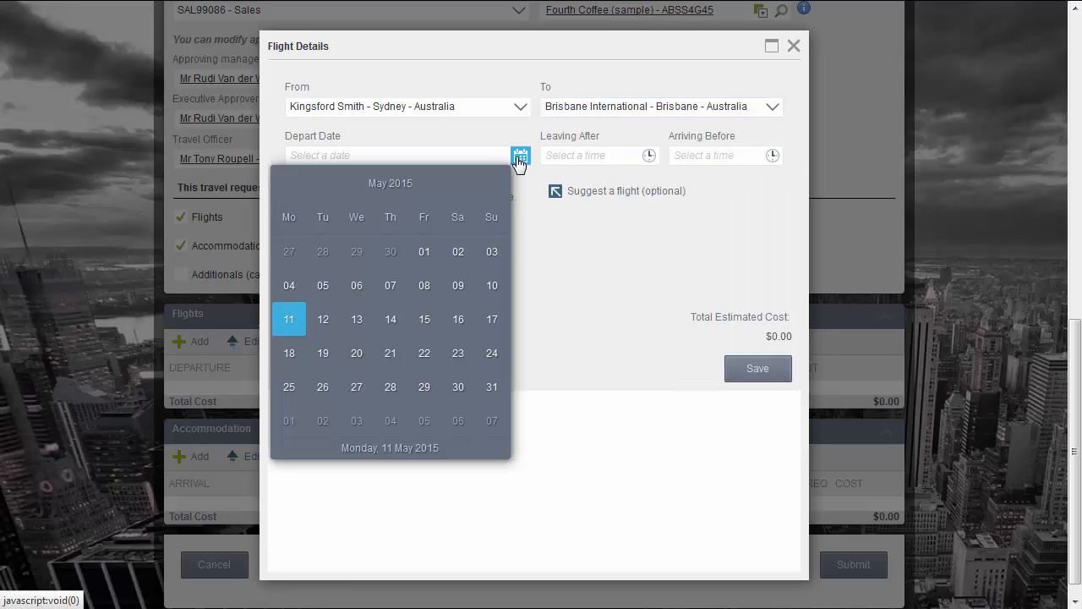
pyautogui.click(324, 321)
pyautogui.click(645, 156)
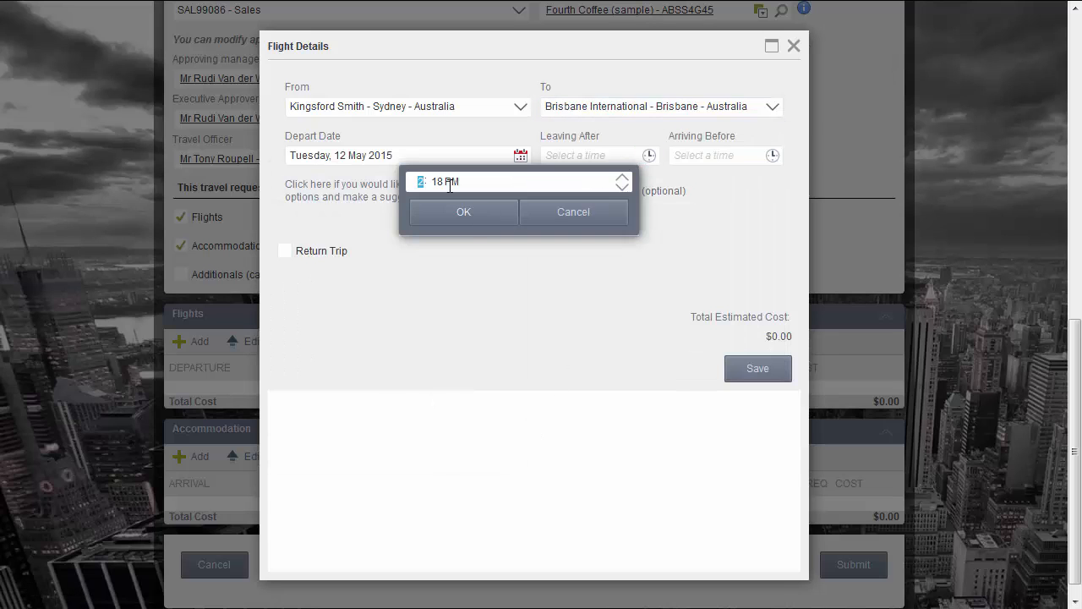
pyautogui.click(463, 221)
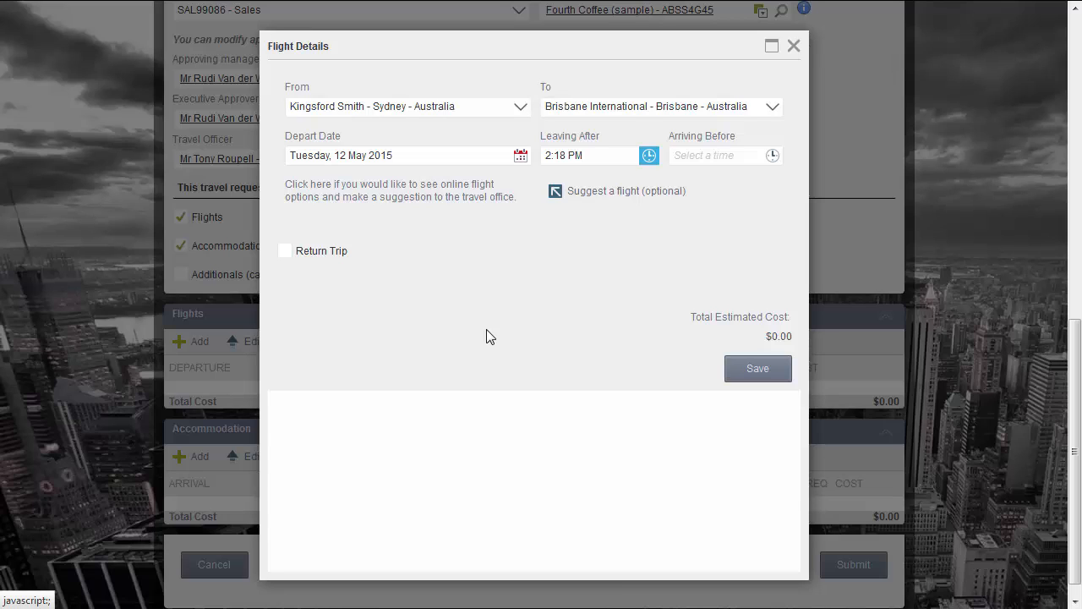
# Use the suggested 3:00 PM Virgin Australia flight costing $135.54.
pyautogui.click(598, 194)
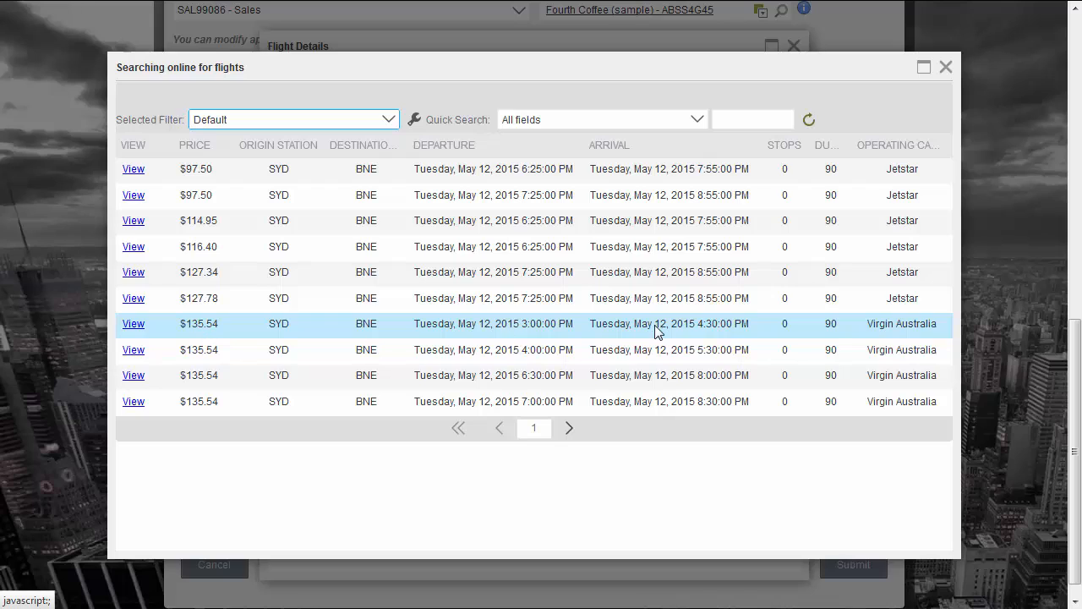
pyautogui.doubleClick(458, 324)
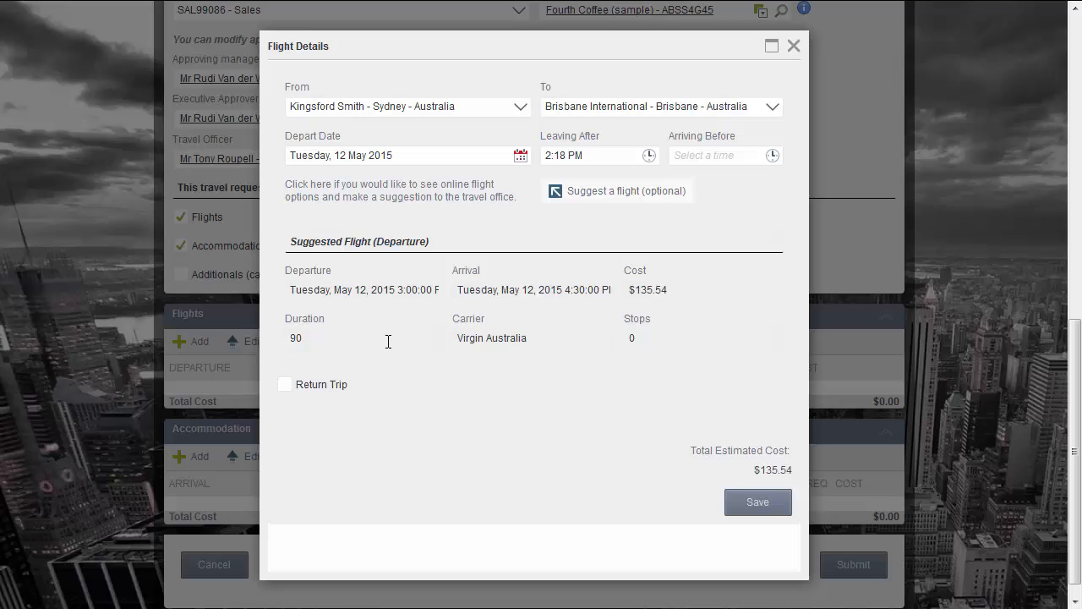
pyautogui.moveTo(695, 288); pyautogui.dragTo(592, 289)
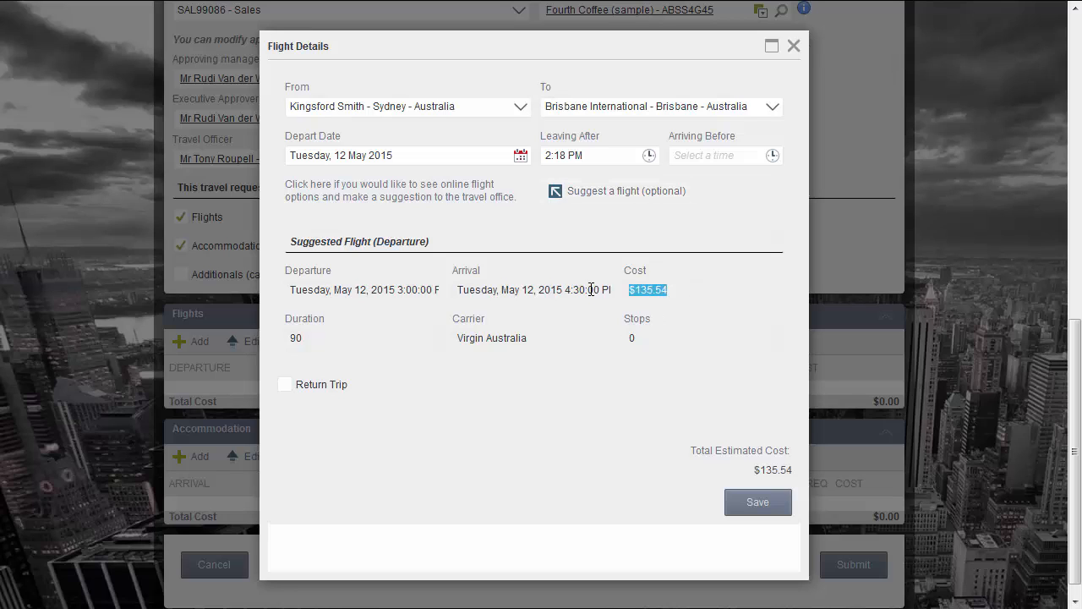
pyautogui.click(685, 334)
# Make it a return trip on 15 May 2015 after 2:19 PM with a $135.54 Virgin Australia flight.
pyautogui.click(285, 384)
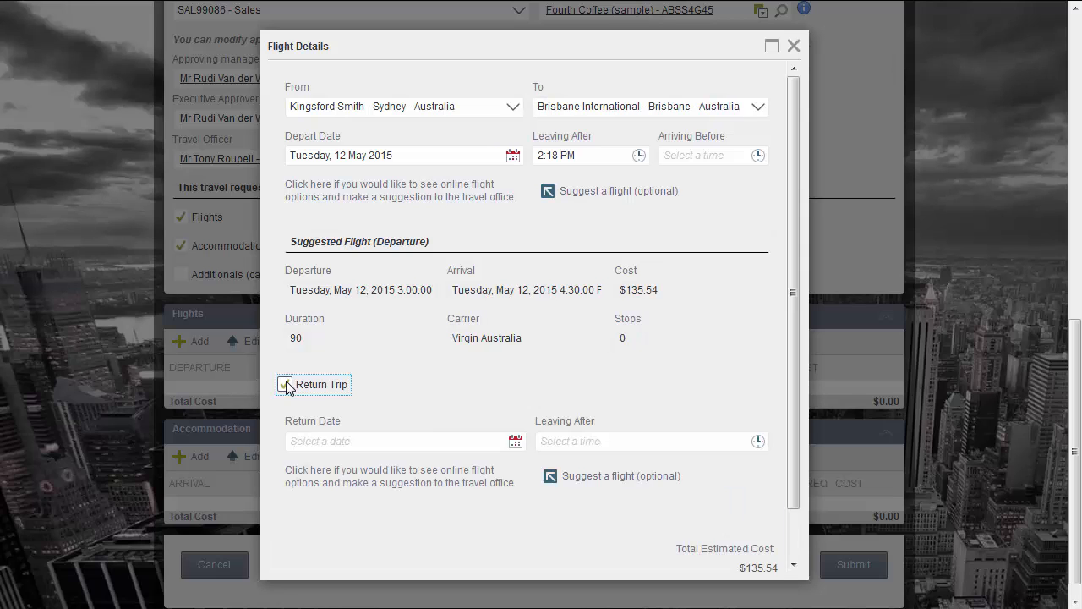
pyautogui.click(514, 441)
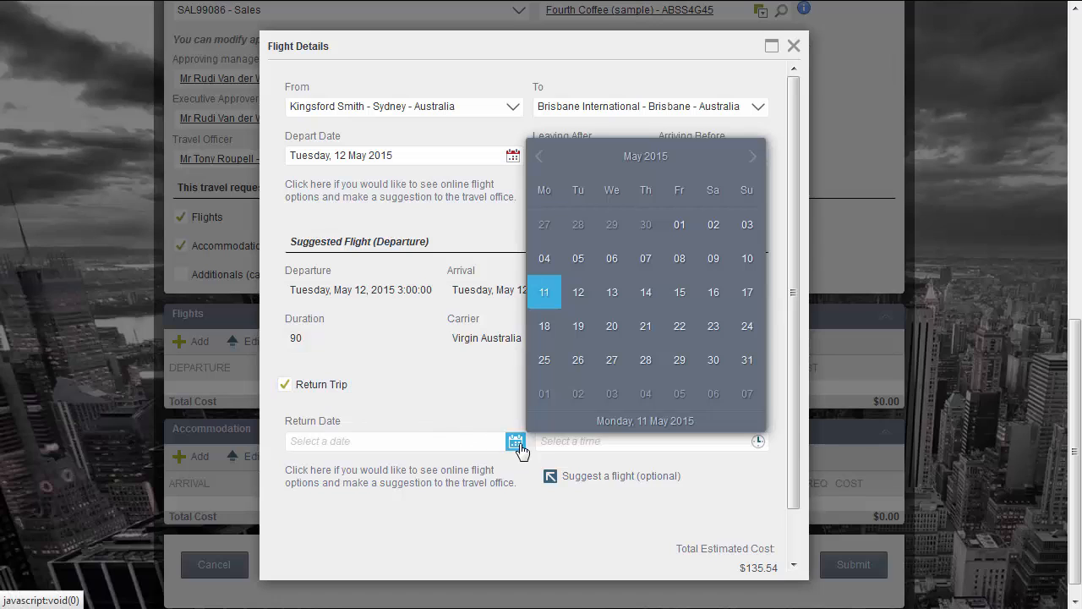
pyautogui.click(680, 292)
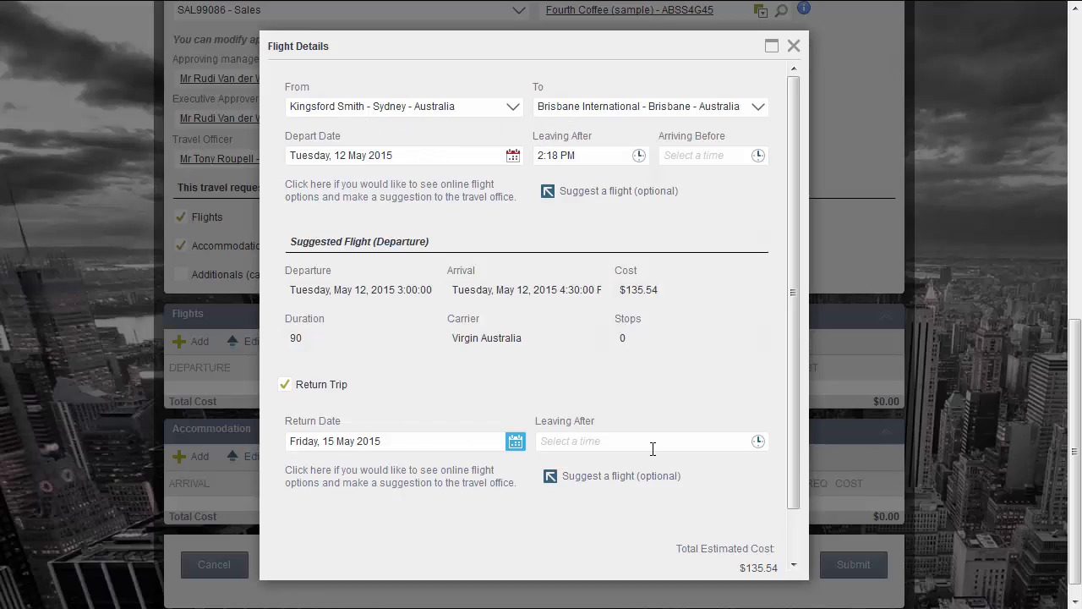
pyautogui.click(758, 440)
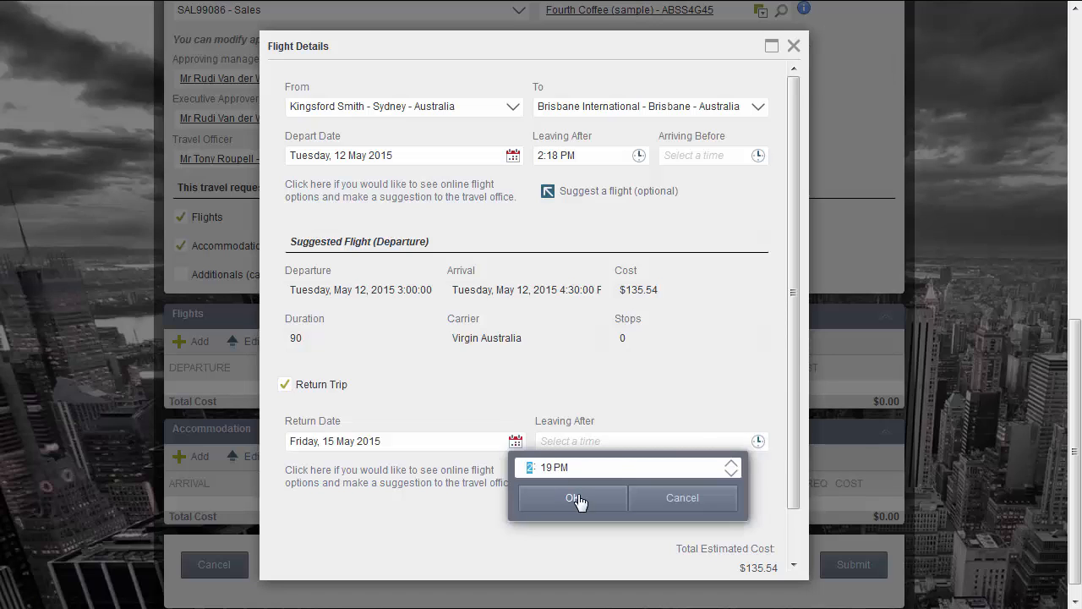
pyautogui.click(575, 499)
pyautogui.click(608, 478)
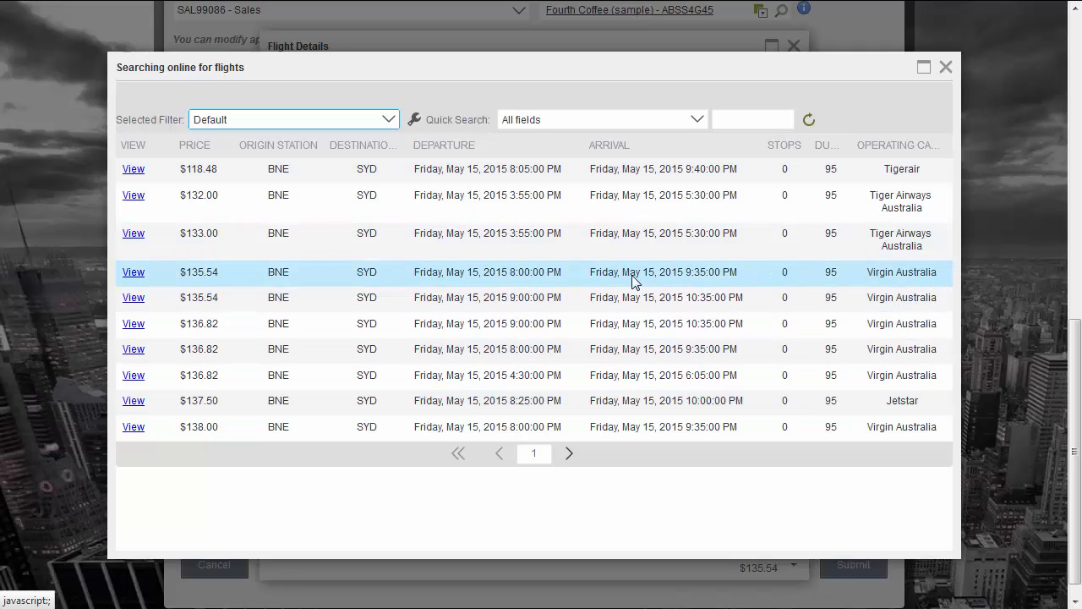
pyautogui.click(595, 280)
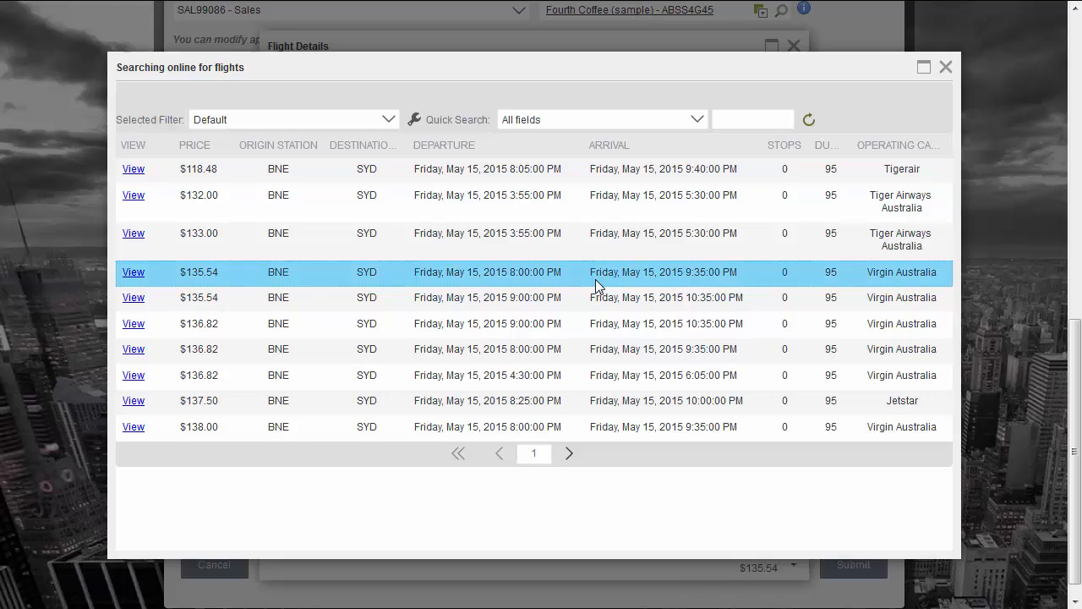
# Check both $135.54 fares and the $271.08 total, then save the flights.
pyautogui.scroll(-3, 586, 304)
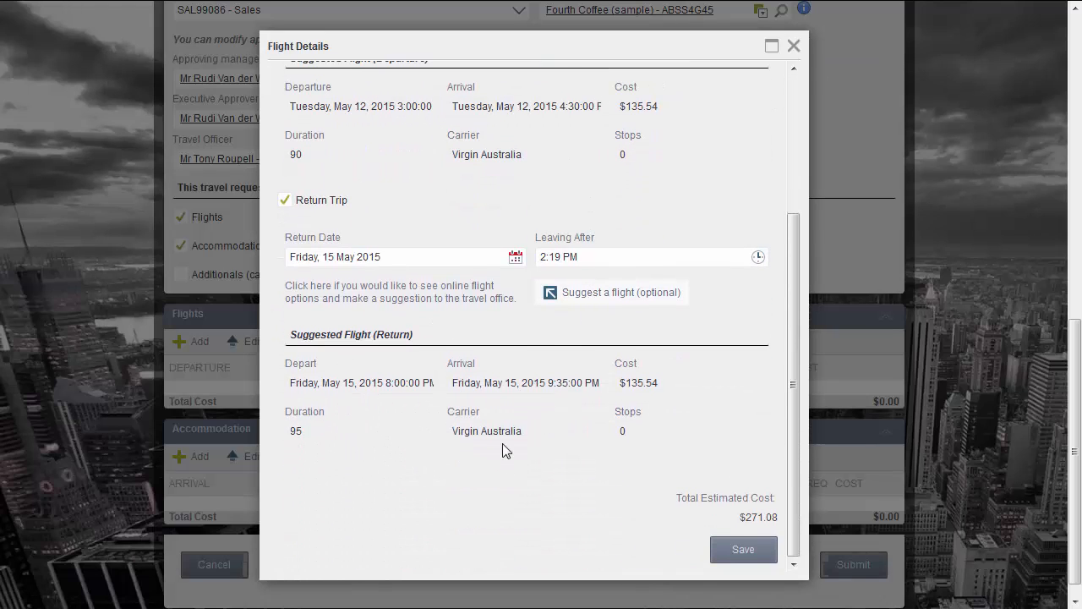
pyautogui.moveTo(673, 107); pyautogui.dragTo(619, 105)
pyautogui.click(668, 382)
pyautogui.moveTo(640, 382); pyautogui.dragTo(585, 378)
pyautogui.click(590, 411)
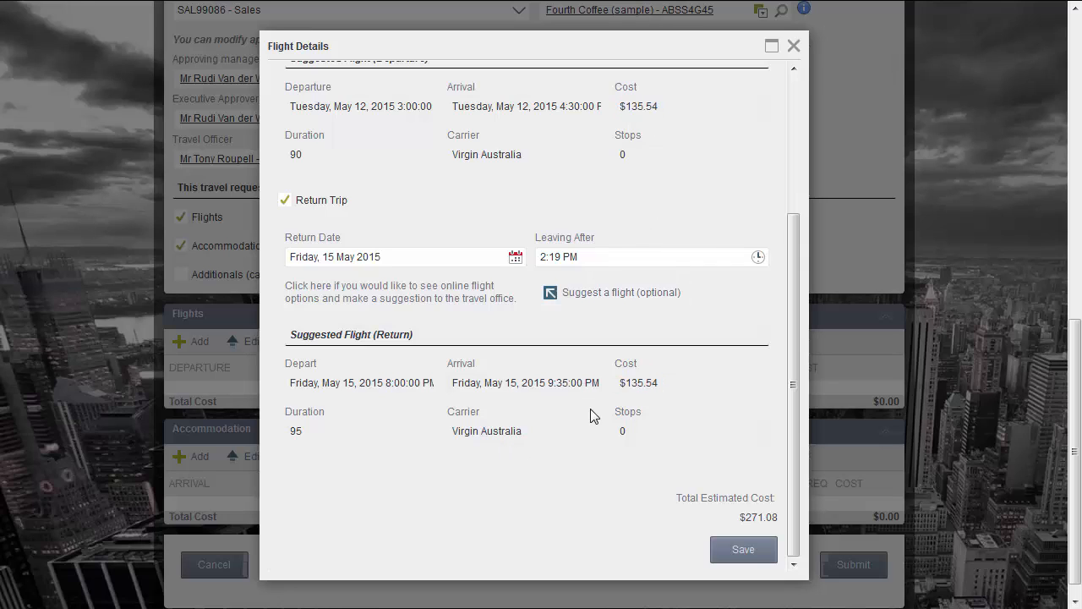
pyautogui.moveTo(778, 518); pyautogui.dragTo(724, 520)
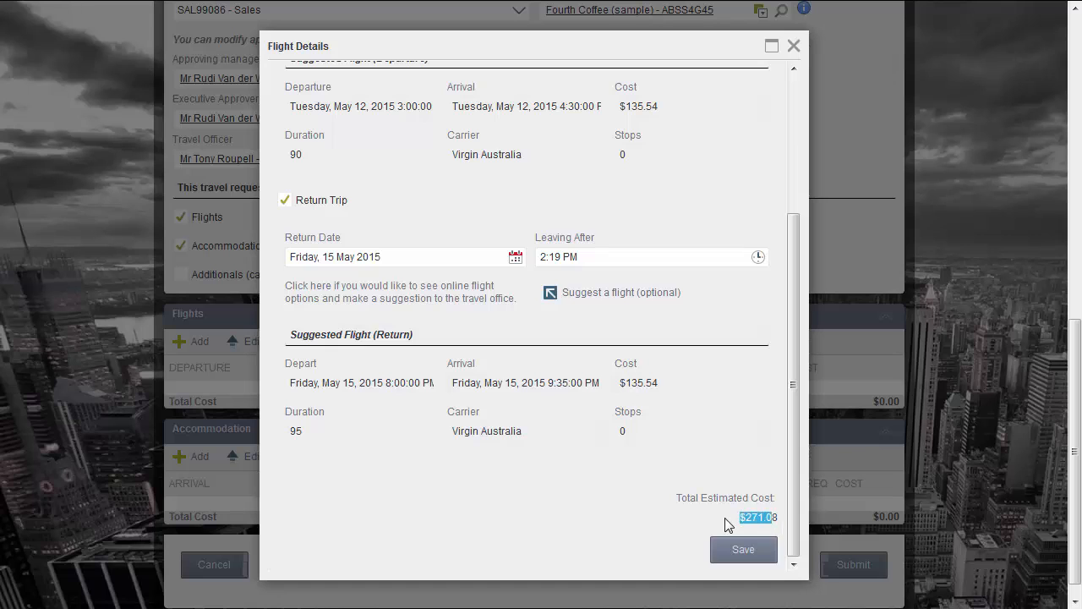
pyautogui.click(674, 505)
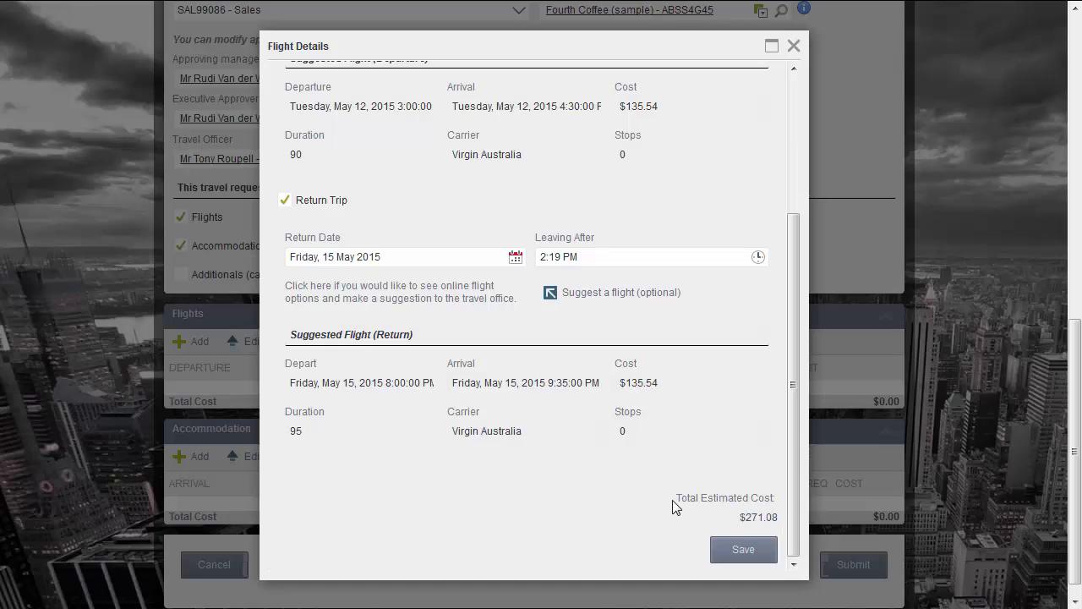
pyautogui.click(752, 553)
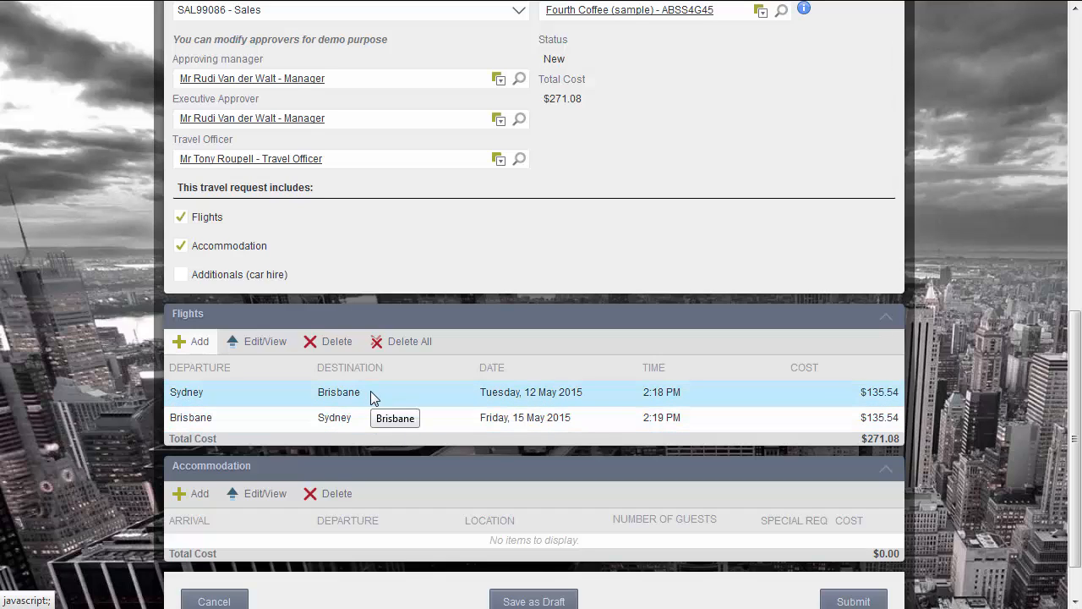
# Add an accommodation entry running from 12/05/2015 to 15/05/2015.
pyautogui.click(200, 499)
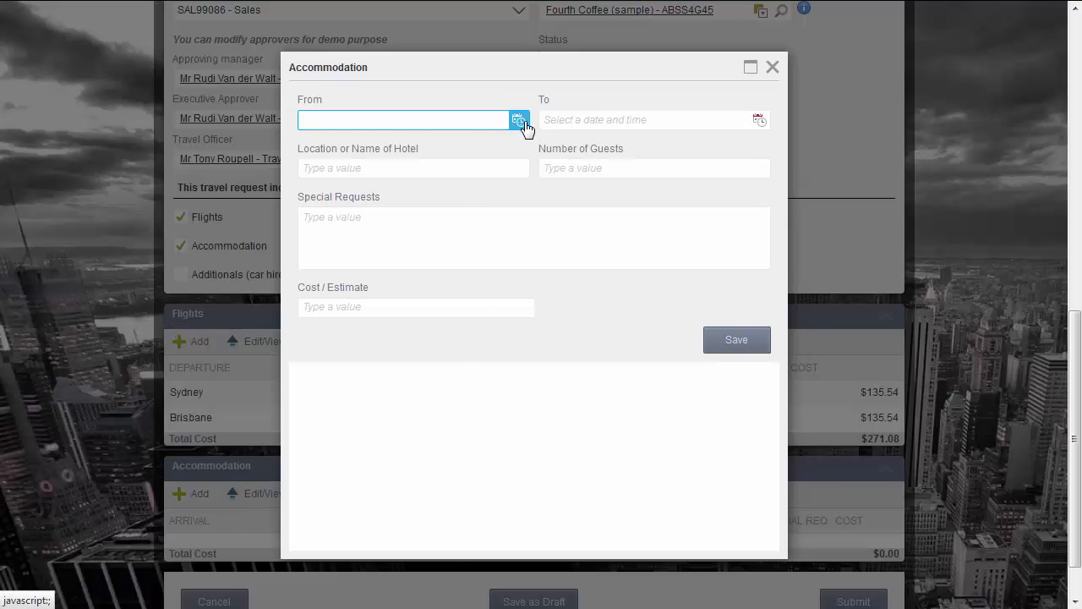
pyautogui.click(519, 119)
pyautogui.click(581, 284)
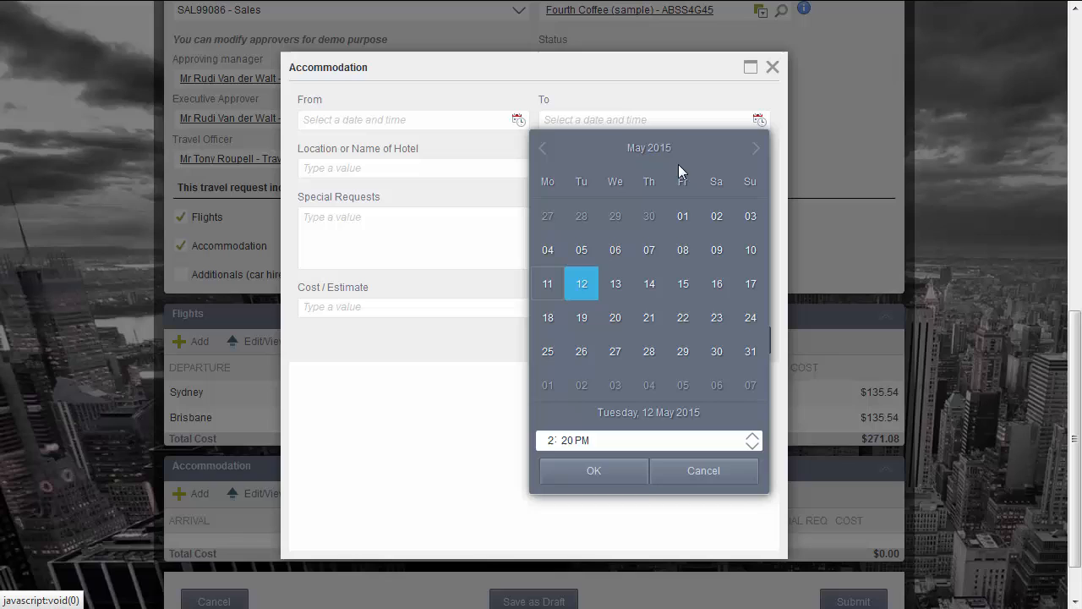
pyautogui.click(641, 472)
pyautogui.click(763, 121)
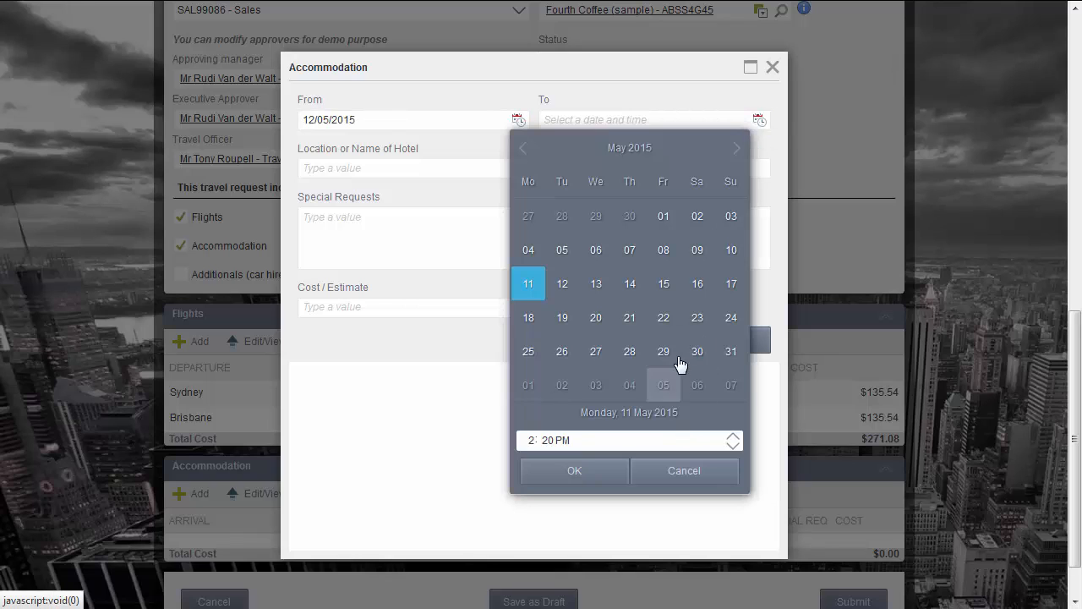
pyautogui.click(664, 285)
pyautogui.click(574, 474)
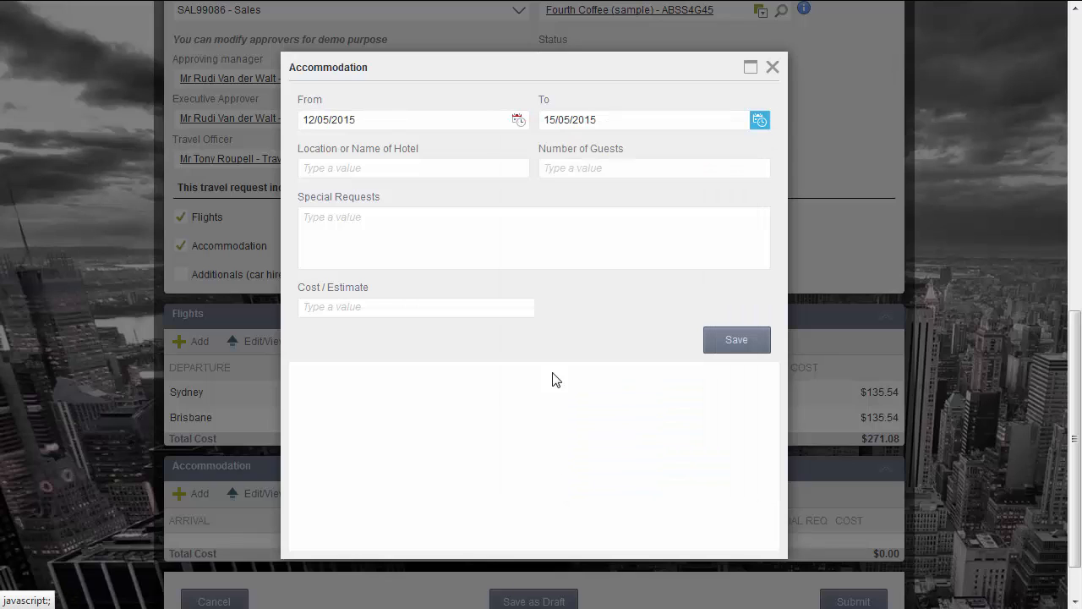
# Fill in Hotel Brisbane, 1 guest, Non Smoking and a $1200 cost, then save it.
pyautogui.click(347, 166)
pyautogui.write('Hotel')
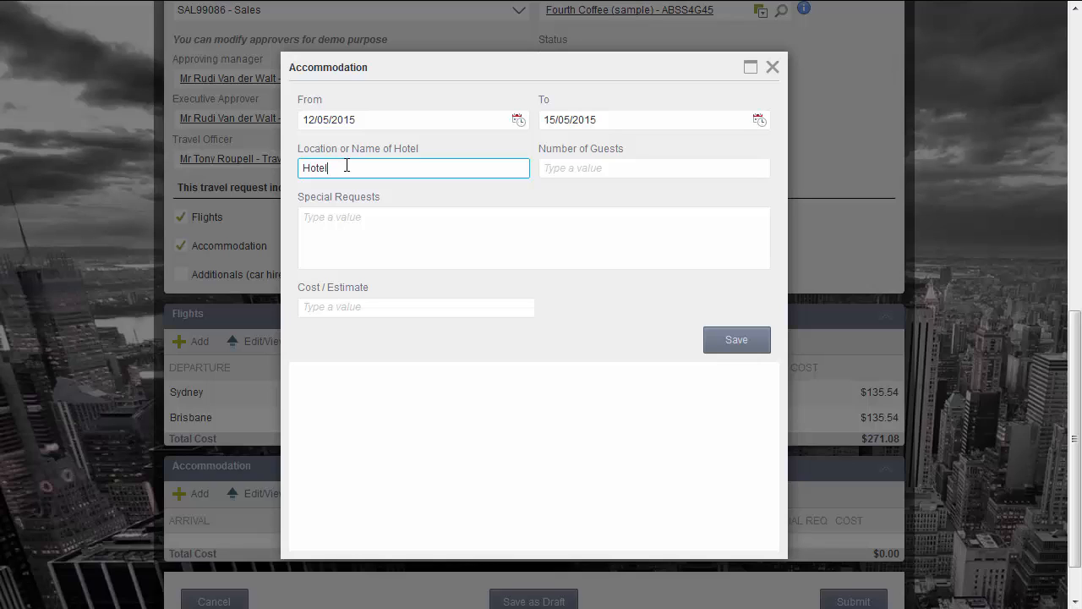
pyautogui.write(' Brisbane')
pyautogui.click(611, 165)
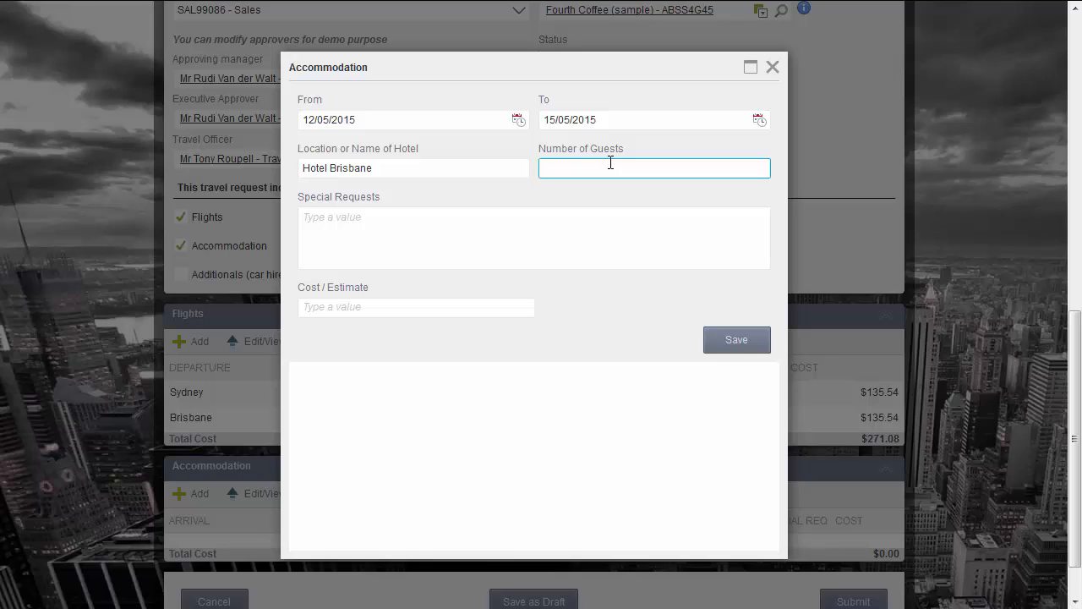
pyautogui.write('1')
pyautogui.click(451, 242)
pyautogui.write('N')
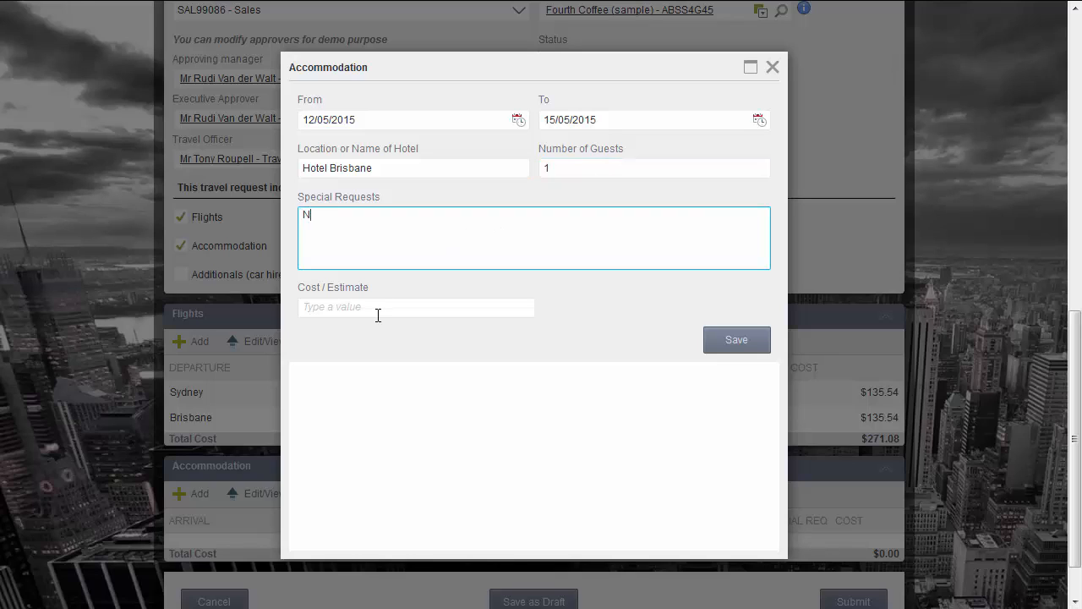
pyautogui.write('on  Smoking')
pyautogui.click(378, 309)
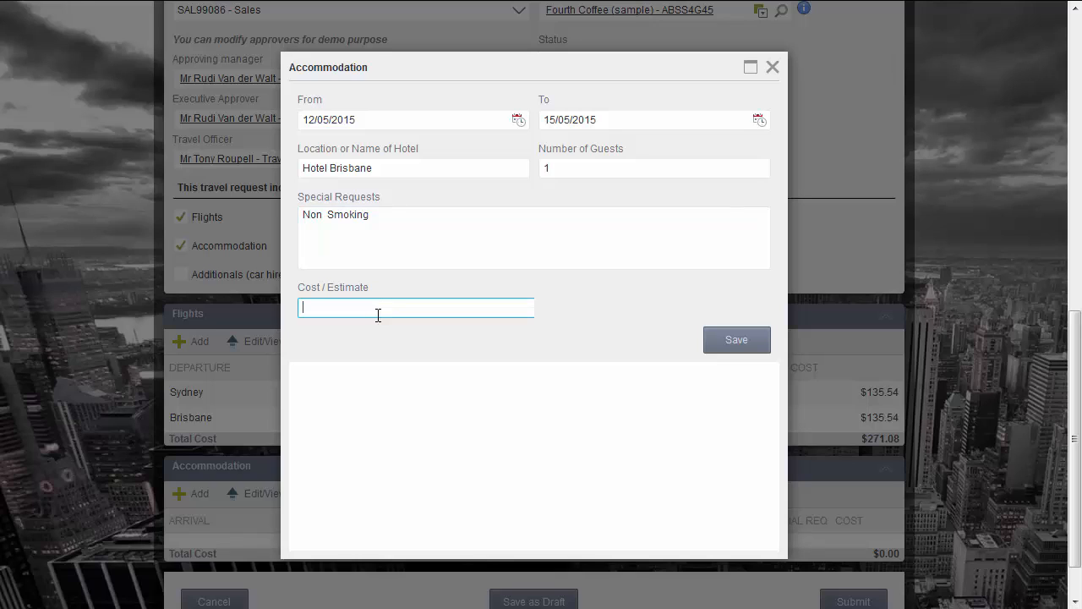
pyautogui.write('1200')
pyautogui.click(736, 340)
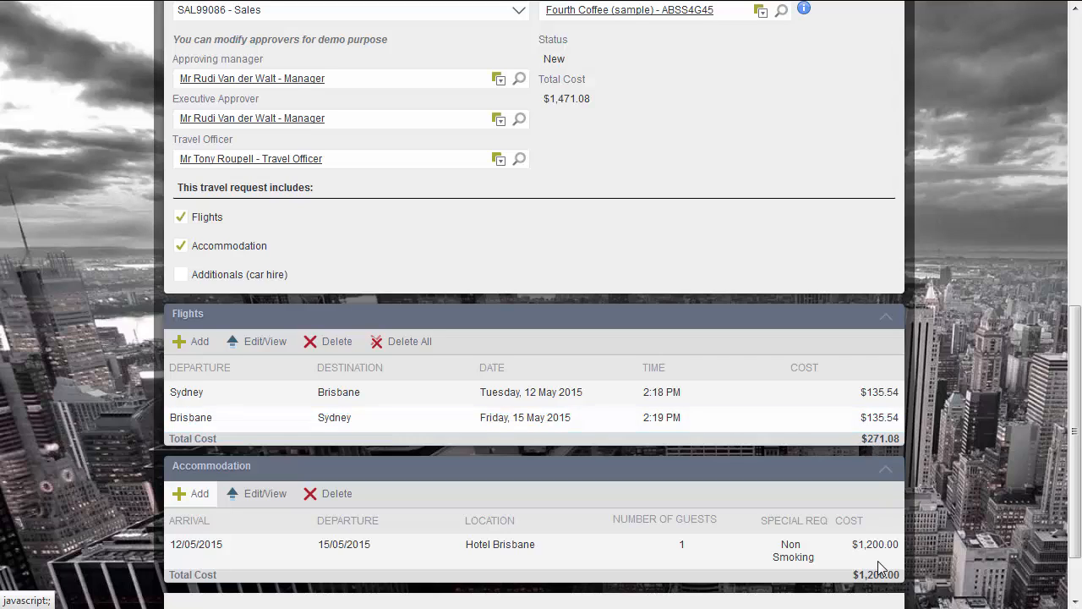
# Check the $1,471.08 total, then submit the travel request and acknowledge the confirmation.
pyautogui.tripleClick(601, 99)
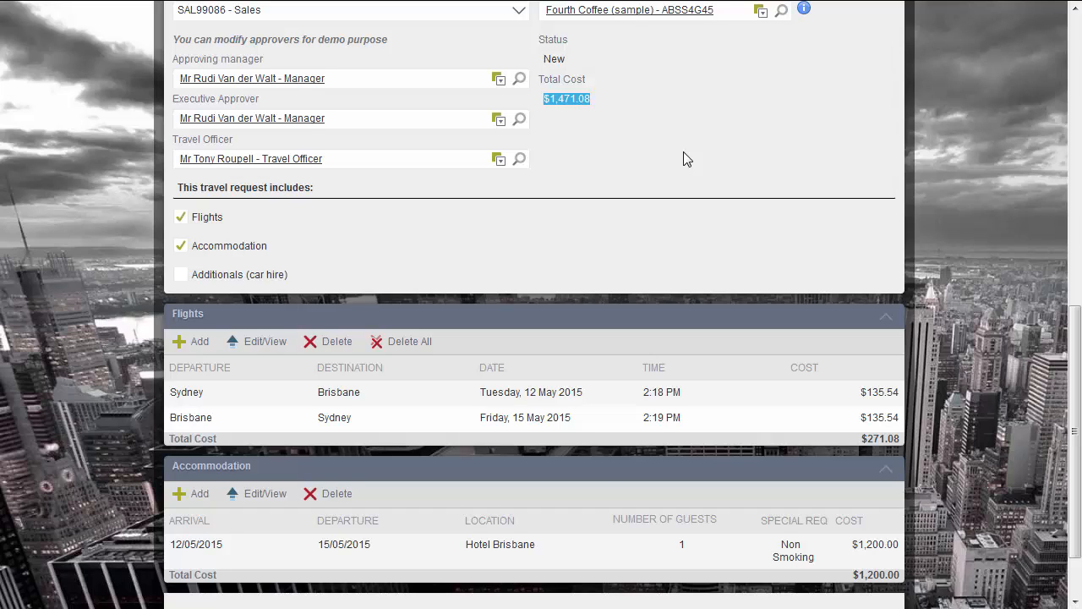
pyautogui.click(946, 183)
pyautogui.scroll(-2, 754, 195)
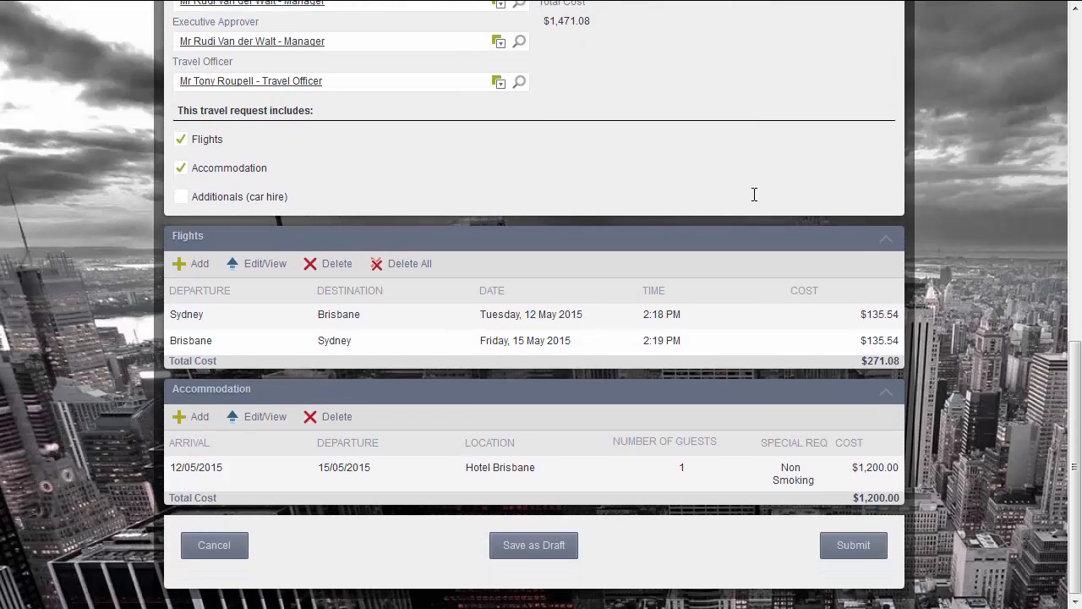
pyautogui.click(854, 546)
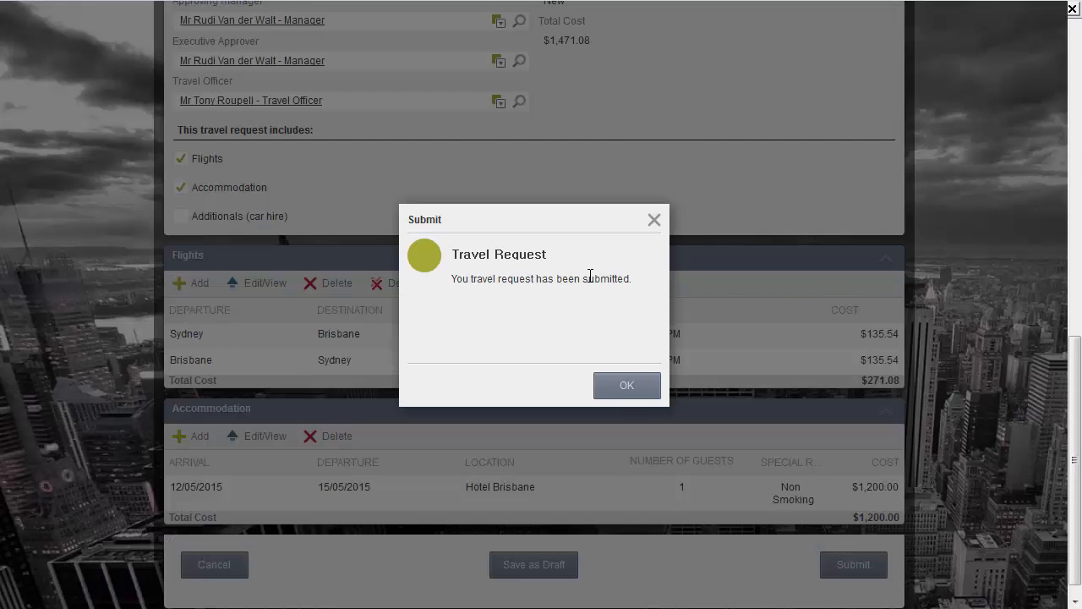
pyautogui.click(624, 391)
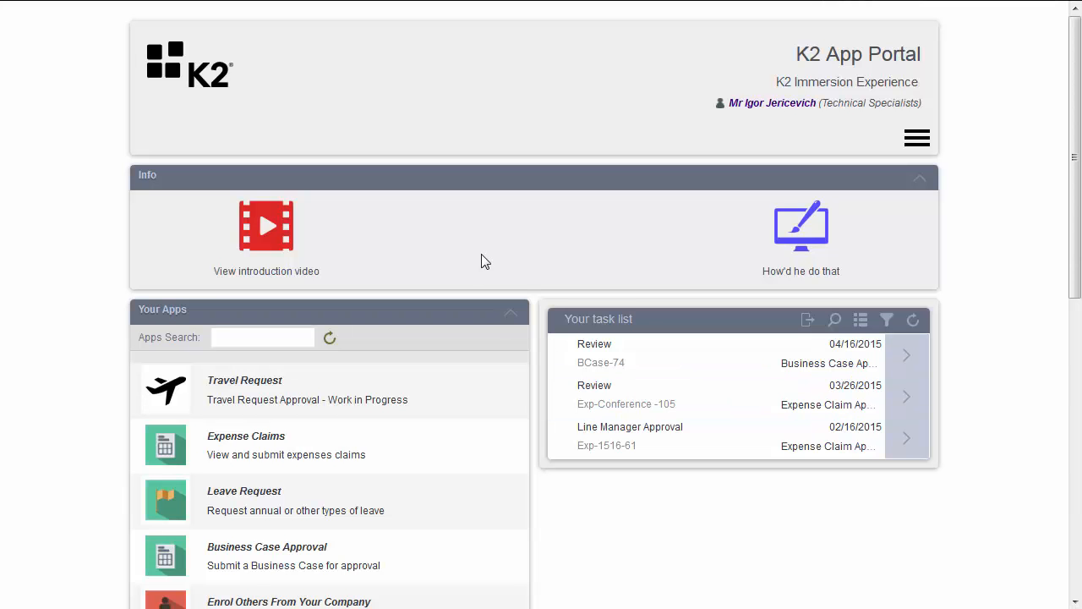
pyautogui.scroll(-3, 481, 258)
pyautogui.scroll(-3, 482, 255)
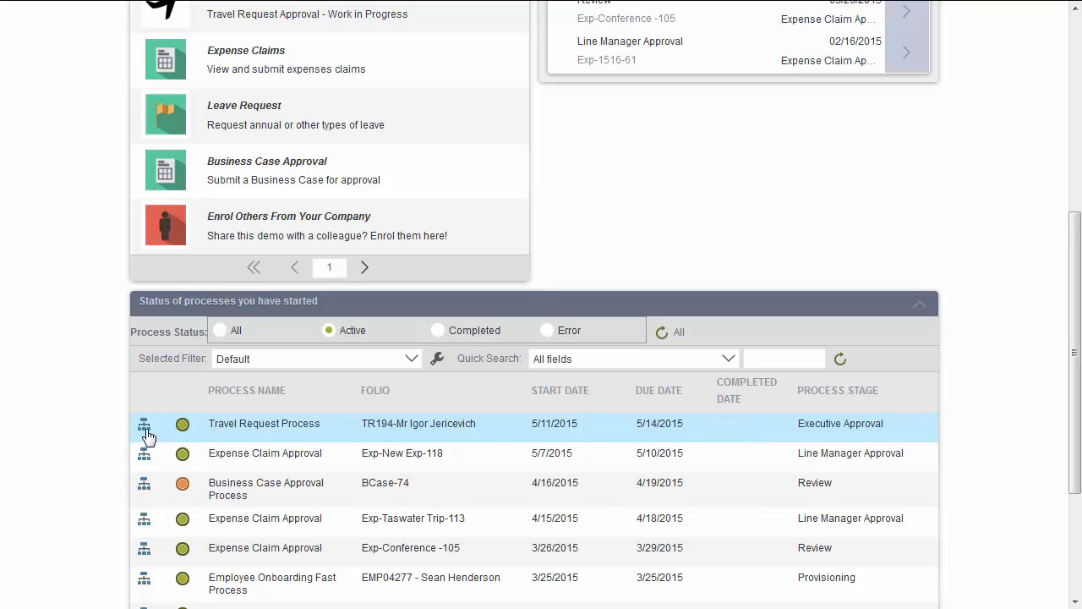
# Inspect the Travel Request Process details and its Viewflow diagram, then close them.
pyautogui.click(391, 424)
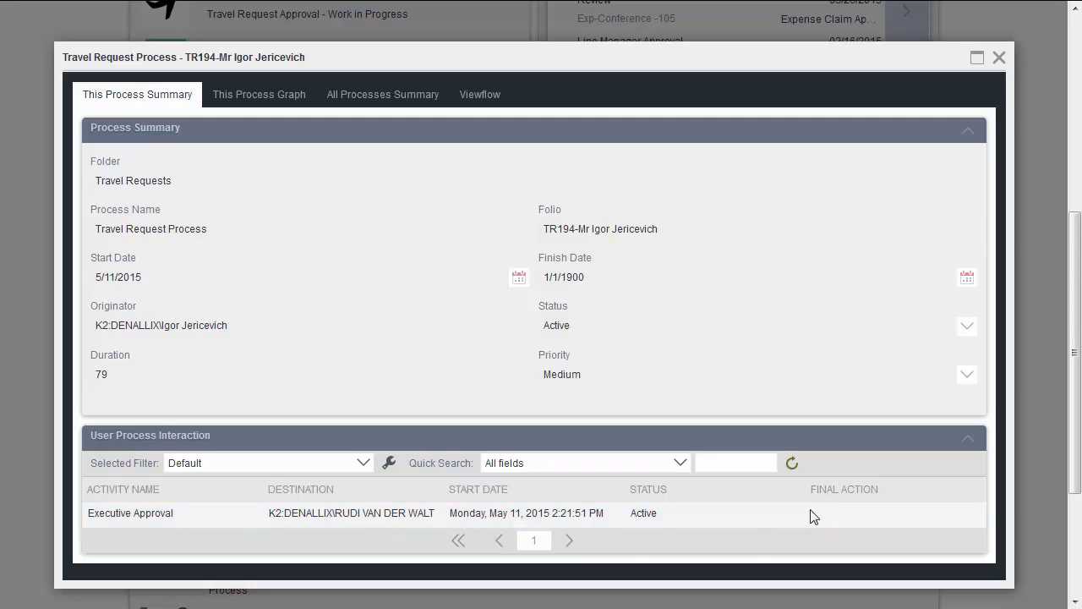
pyautogui.click(476, 97)
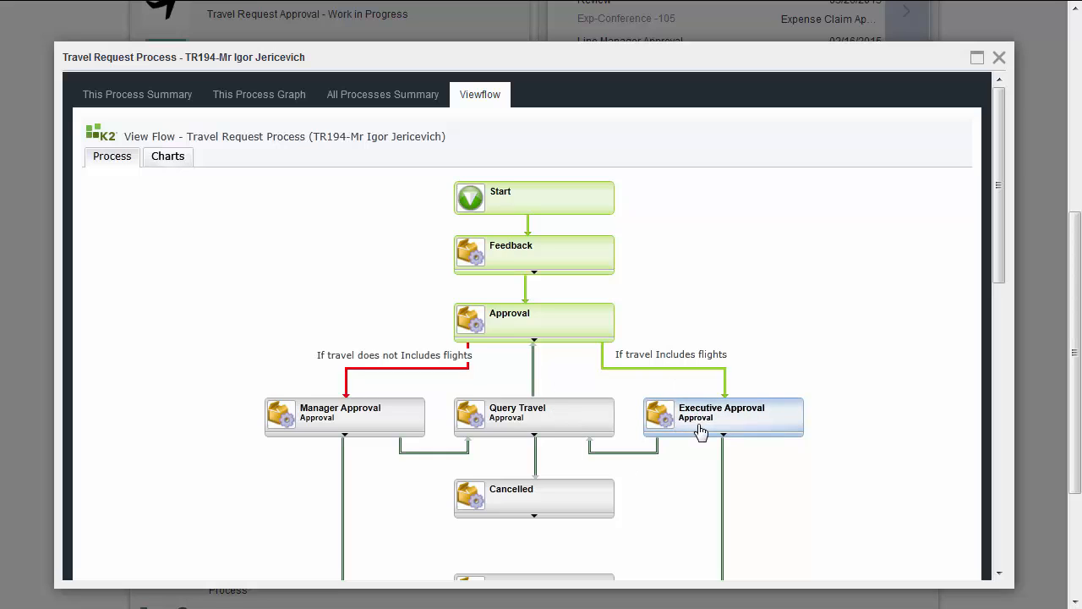
pyautogui.moveTo(997, 245); pyautogui.dragTo(996, 218)
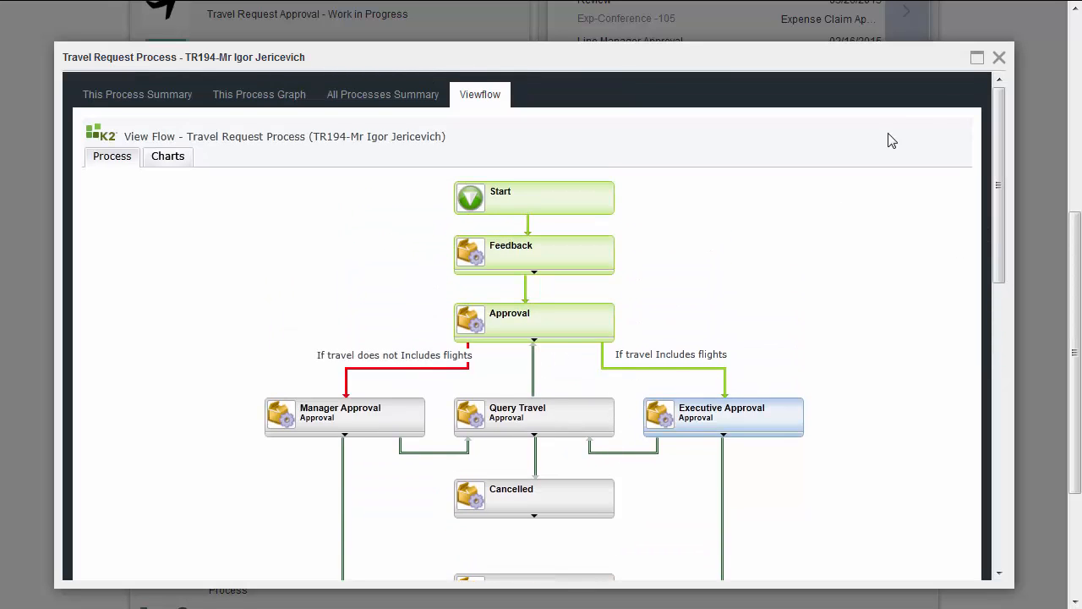
pyautogui.click(999, 58)
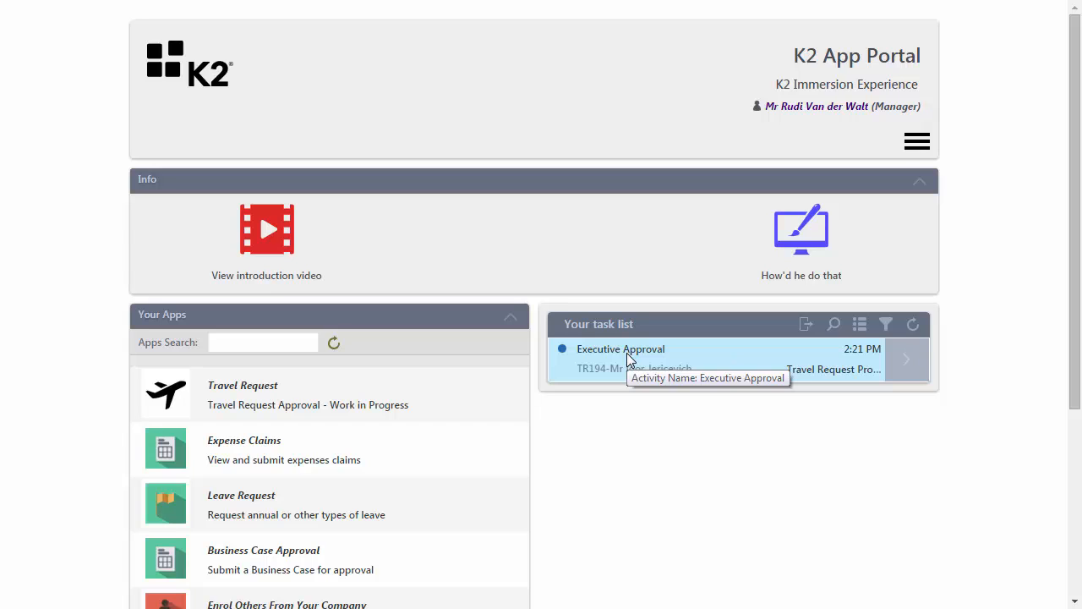
# Open the TR194 Executive Approval task's form from Your task list.
pyautogui.click(904, 361)
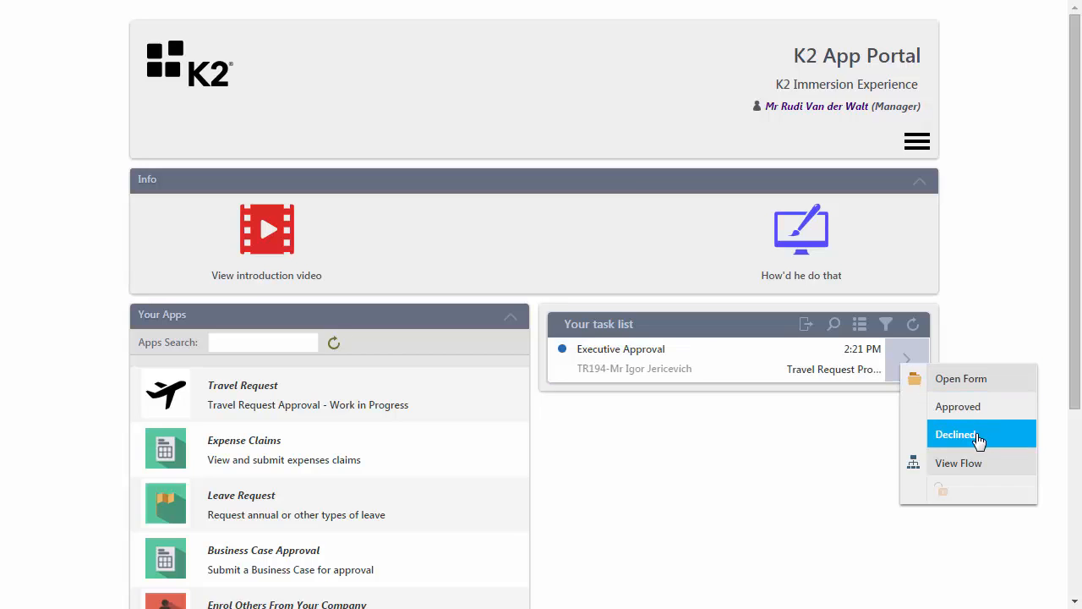
pyautogui.click(805, 467)
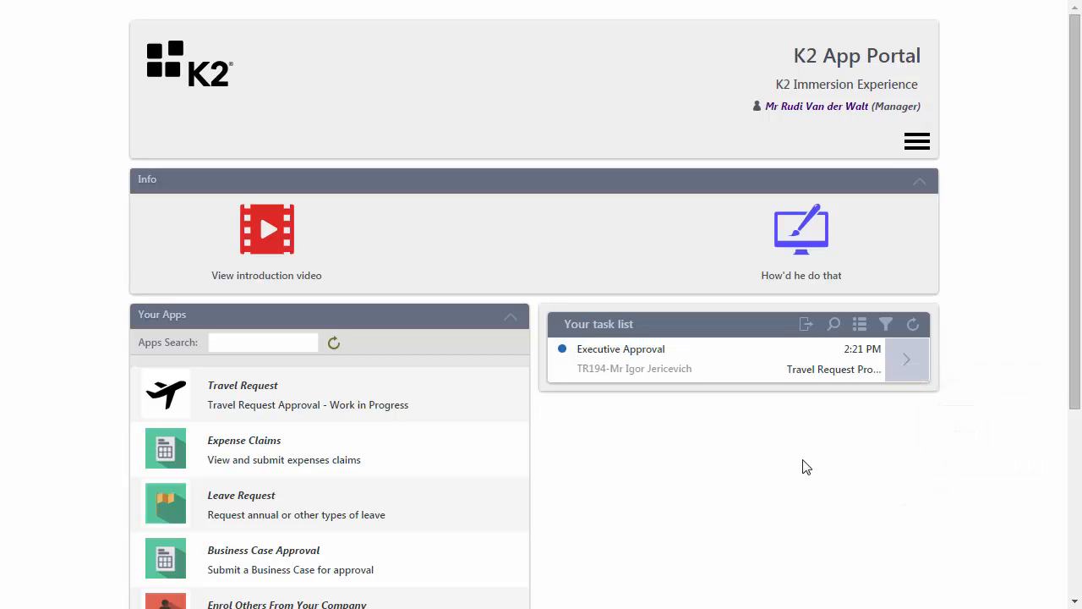
pyautogui.click(646, 369)
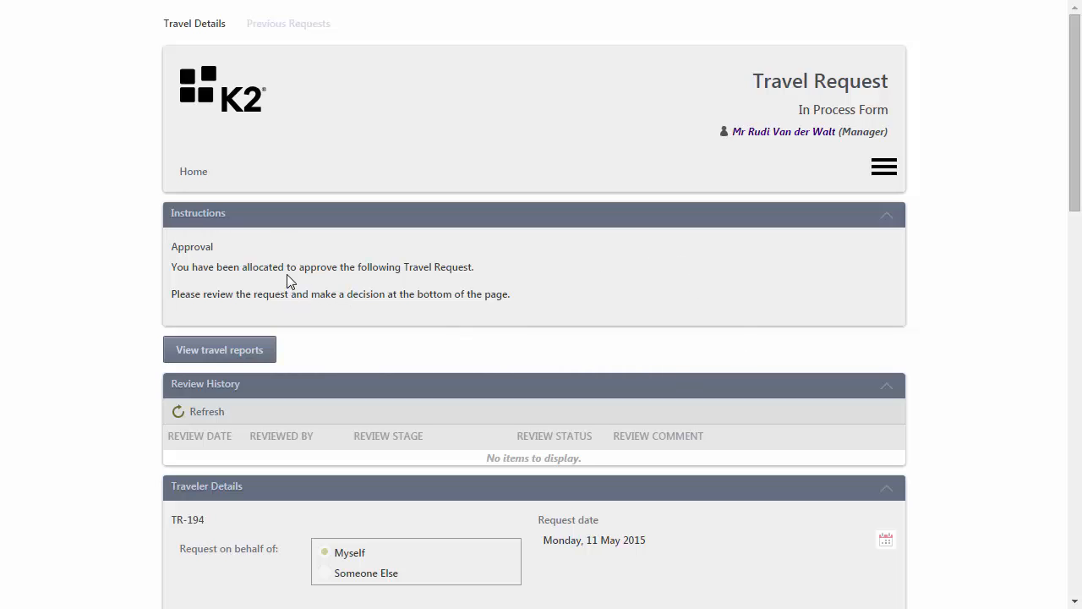
# Scroll through the form and open the Hotel Brisbane accommodation booking's details.
pyautogui.scroll(-1, 487, 284)
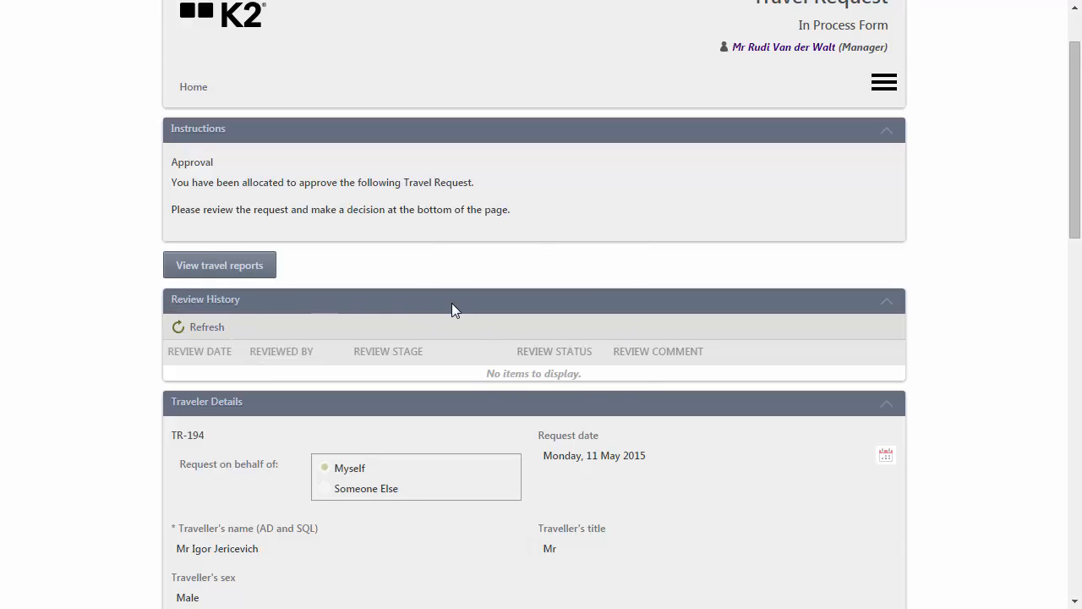
pyautogui.scroll(-5, 498, 352)
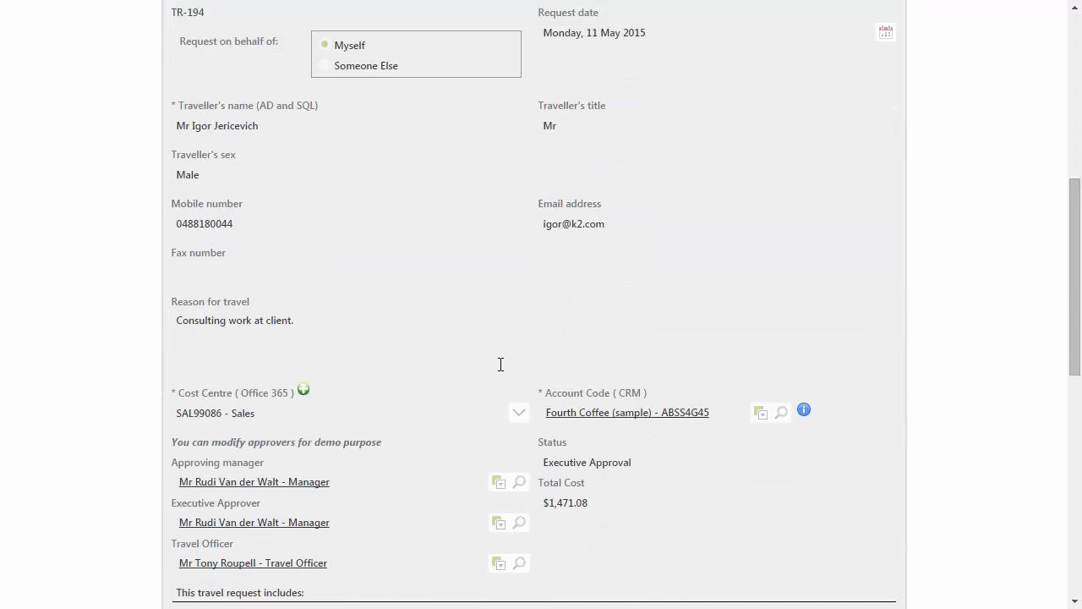
pyautogui.scroll(-1, 501, 363)
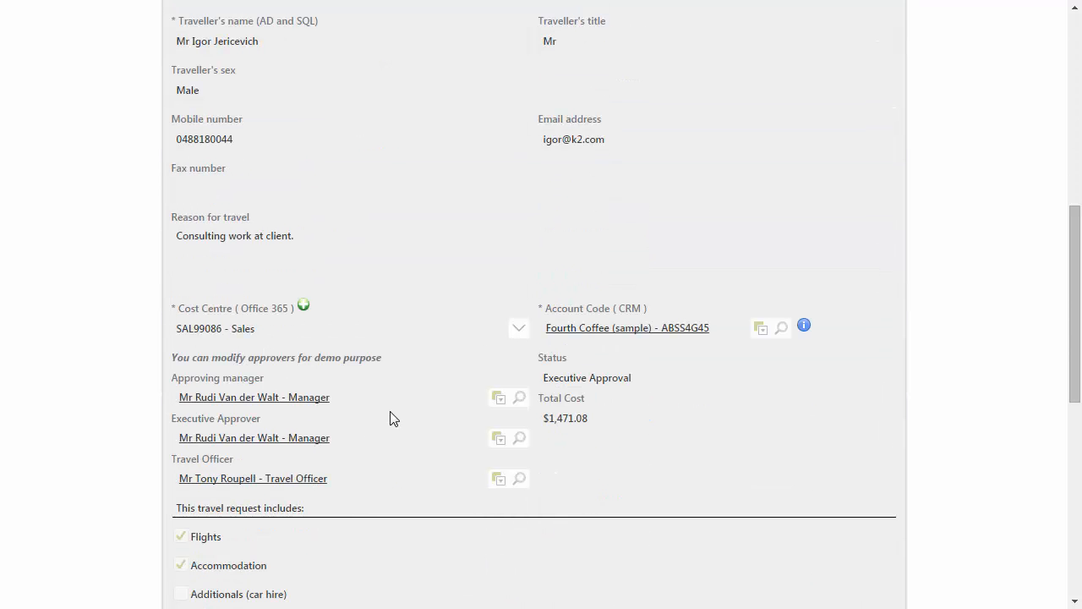
pyautogui.scroll(-2, 398, 387)
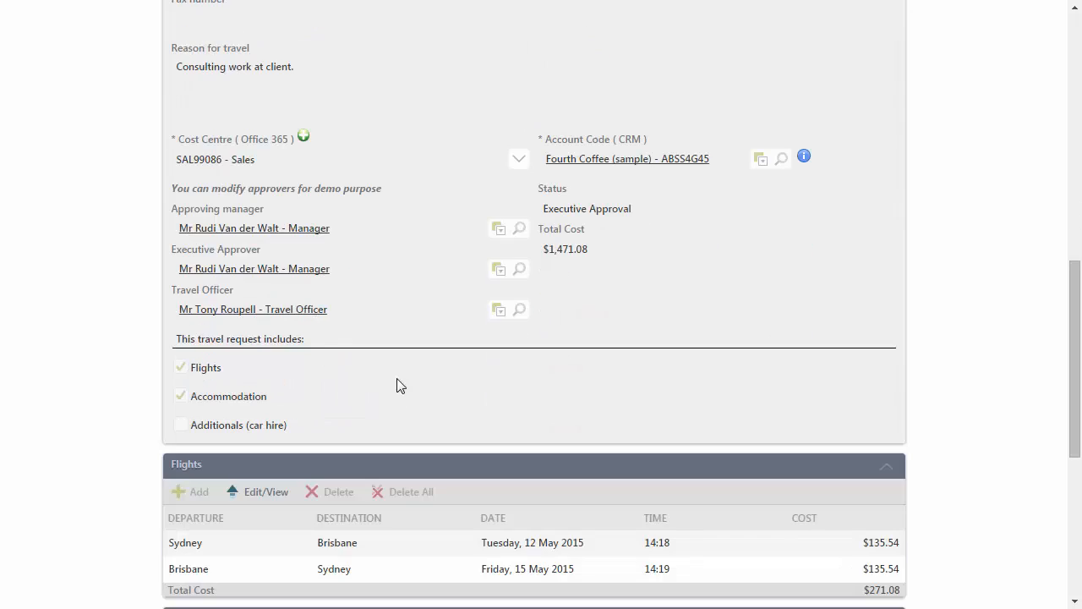
pyautogui.scroll(-2, 399, 333)
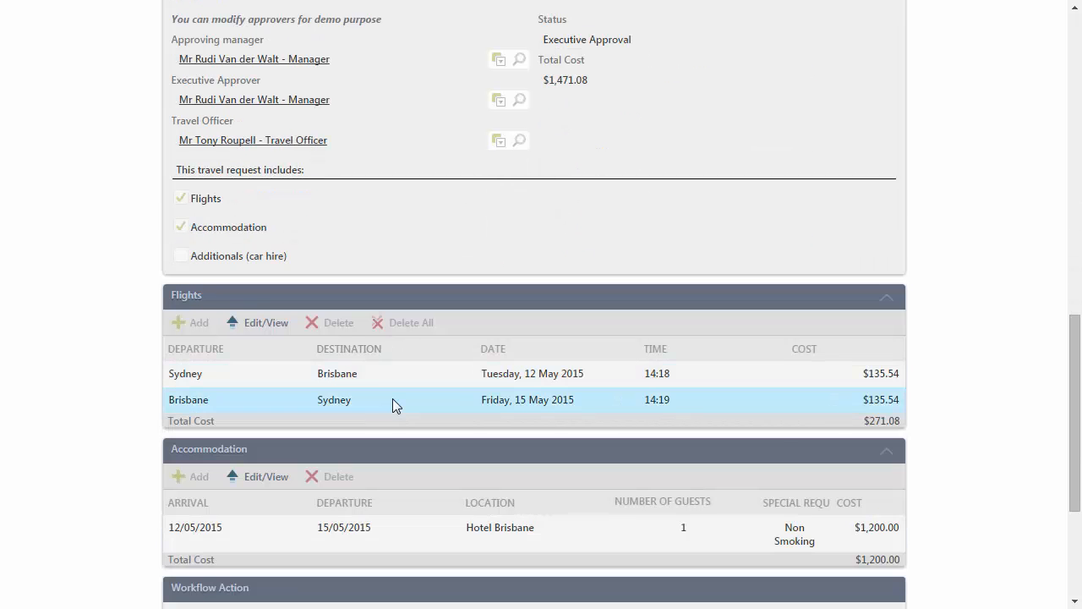
pyautogui.scroll(-1, 338, 364)
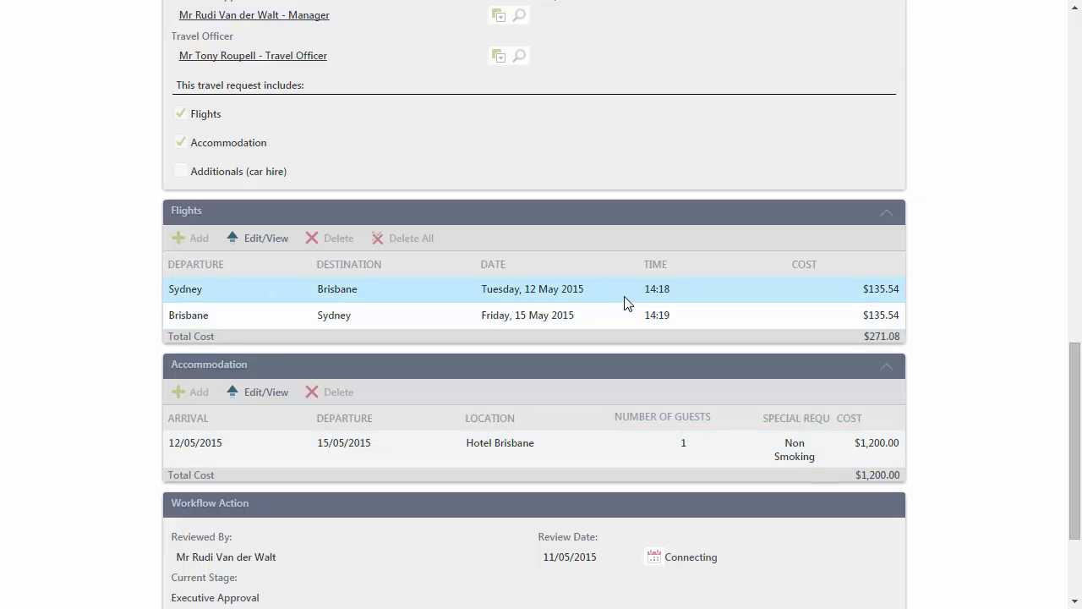
pyautogui.click(453, 452)
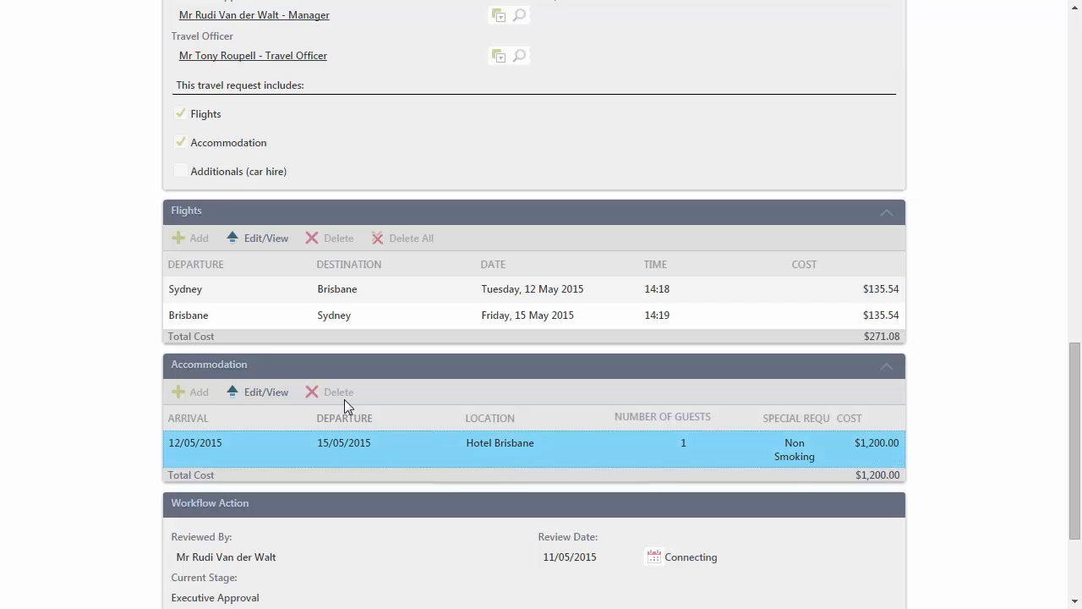
pyautogui.click(264, 393)
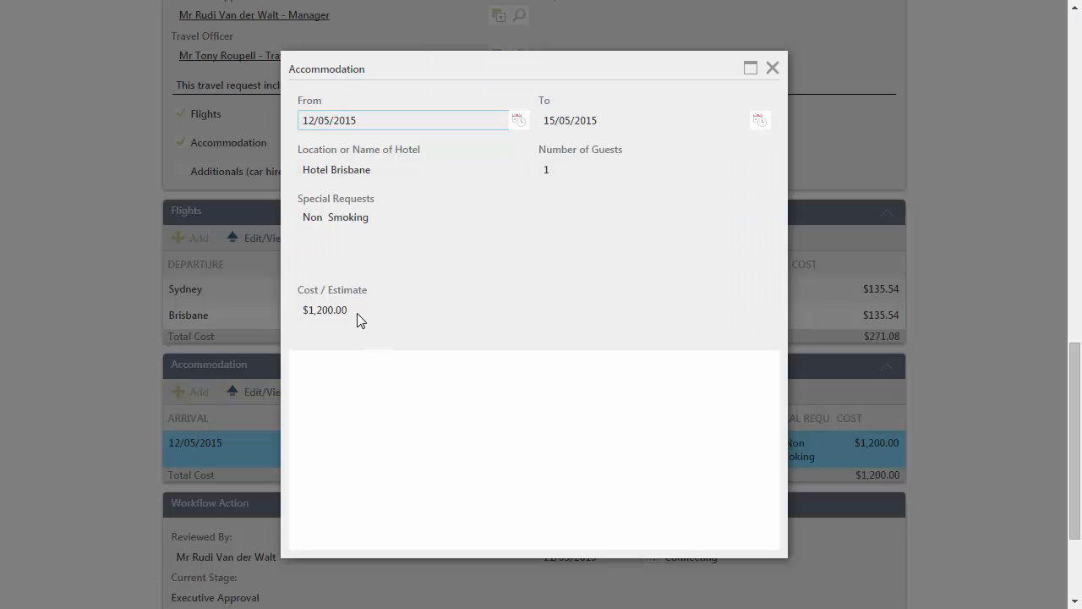
# Check the accommodation cost, close the details and return to the top of the form.
pyautogui.moveTo(347, 311); pyautogui.dragTo(314, 310)
pyautogui.click(437, 316)
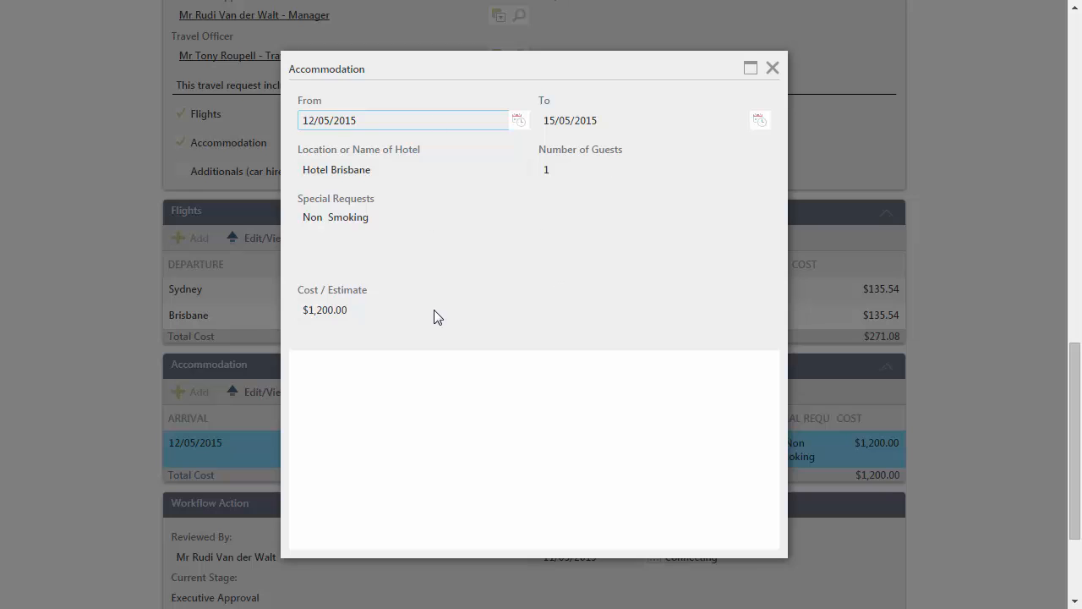
pyautogui.click(773, 68)
pyautogui.scroll(-3, 496, 467)
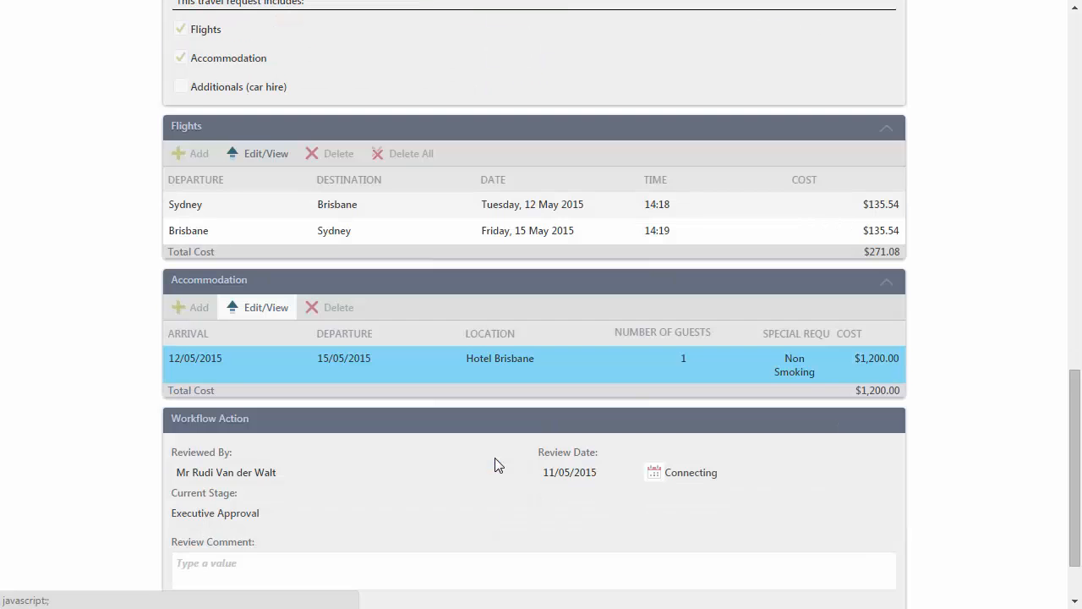
pyautogui.scroll(3, 496, 465)
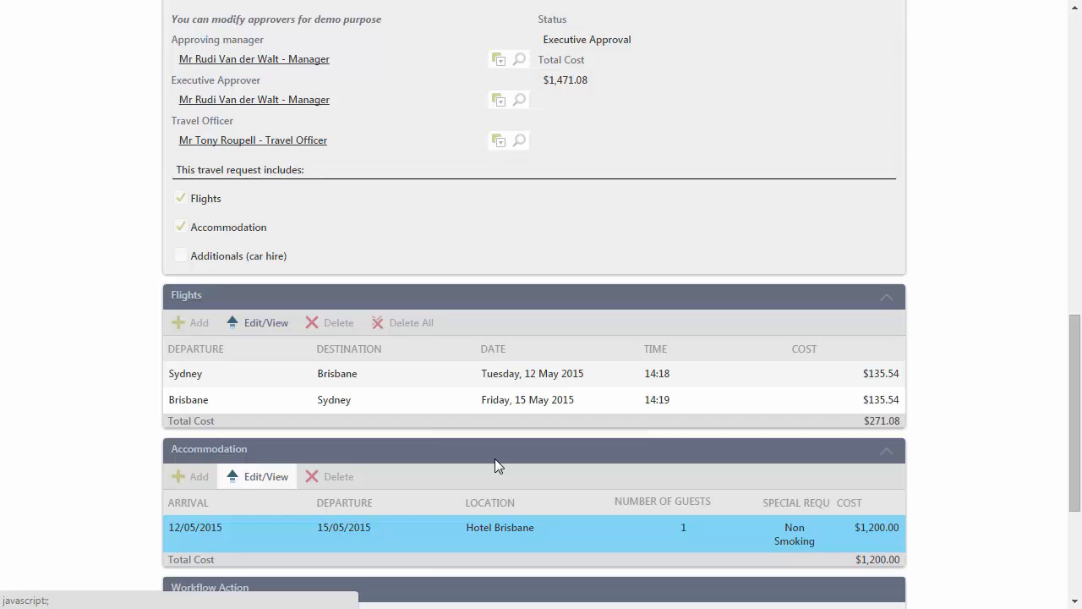
pyautogui.scroll(8, 496, 465)
pyautogui.scroll(3, 497, 467)
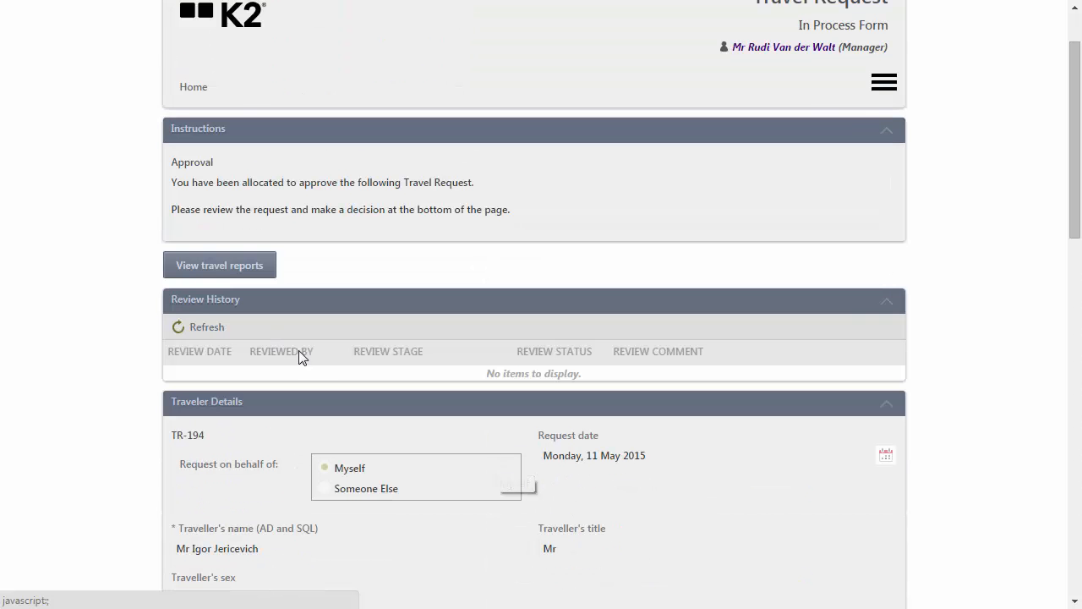
pyautogui.scroll(2, 464, 363)
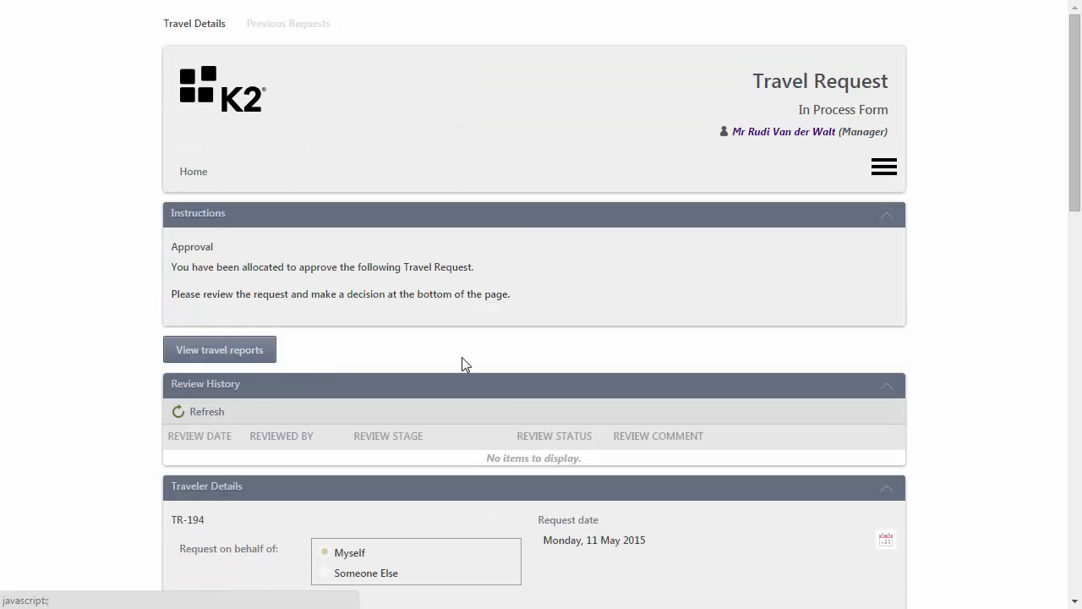
pyautogui.click(243, 356)
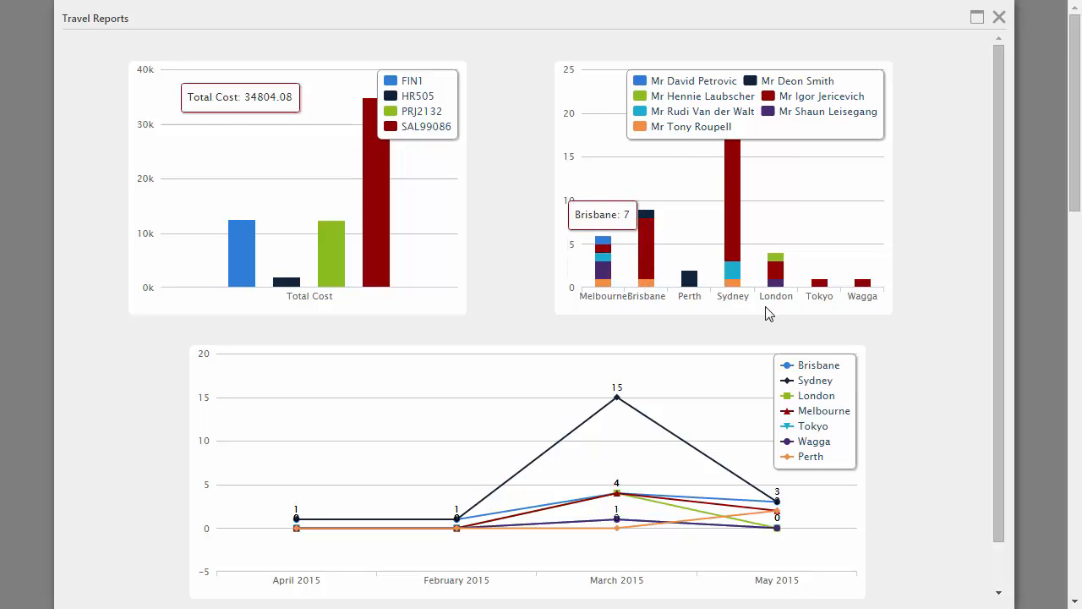
pyautogui.scroll(-1, 770, 313)
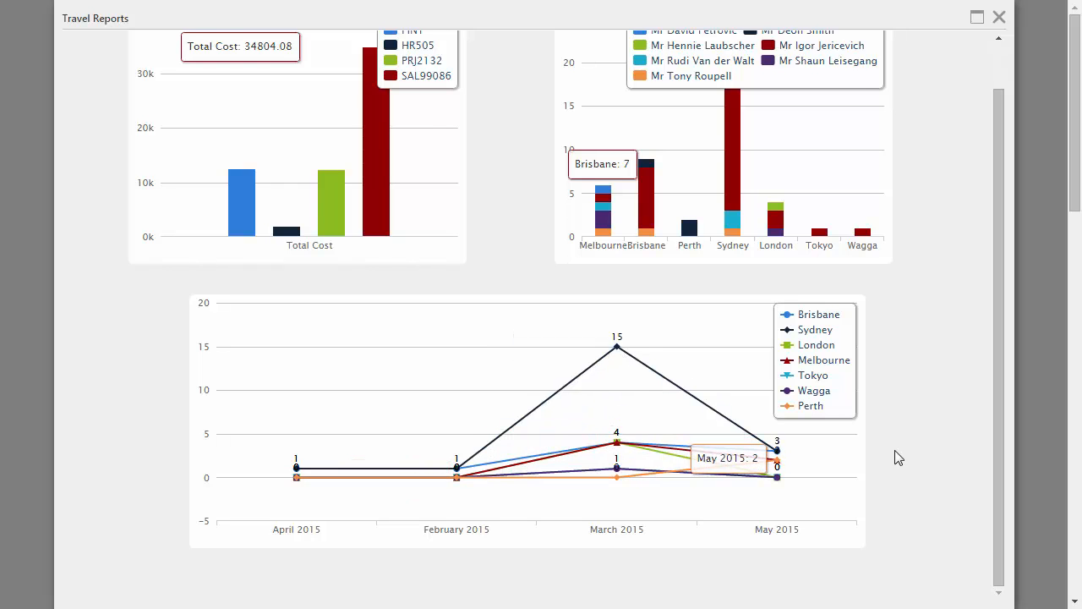
pyautogui.scroll(1, 898, 456)
pyautogui.click(998, 17)
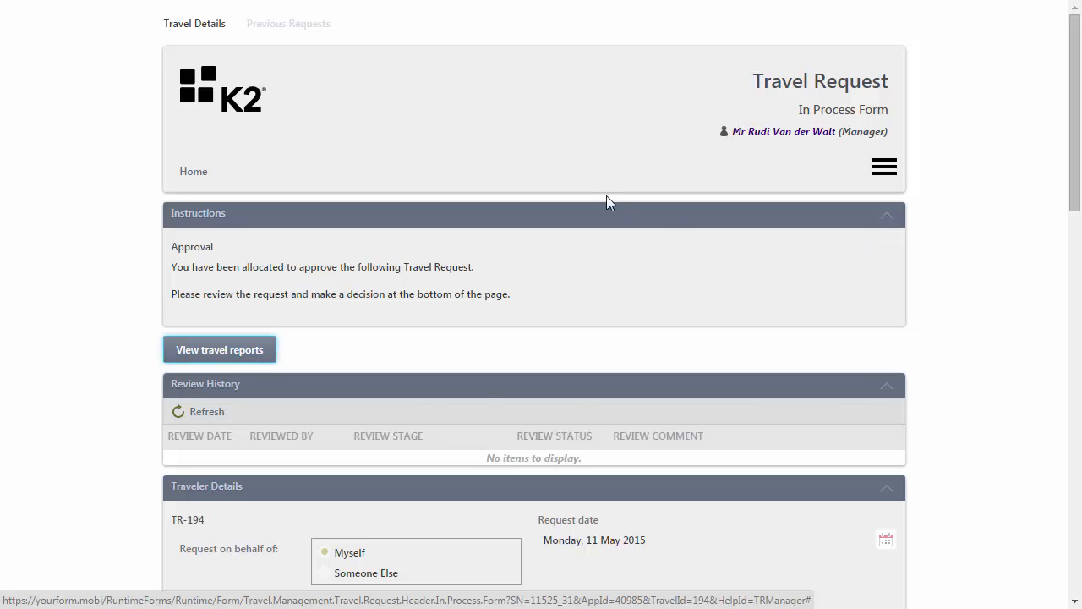
# View previous request TR-124's hotel, Sydney–Brisbane flight and car hire bookings.
pyautogui.click(285, 25)
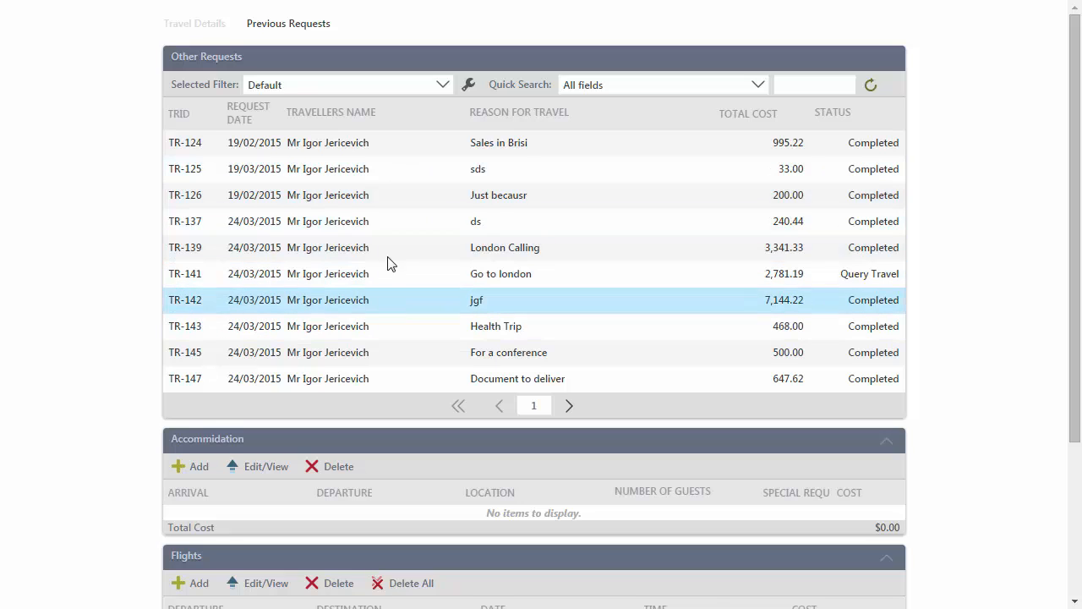
pyautogui.click(520, 145)
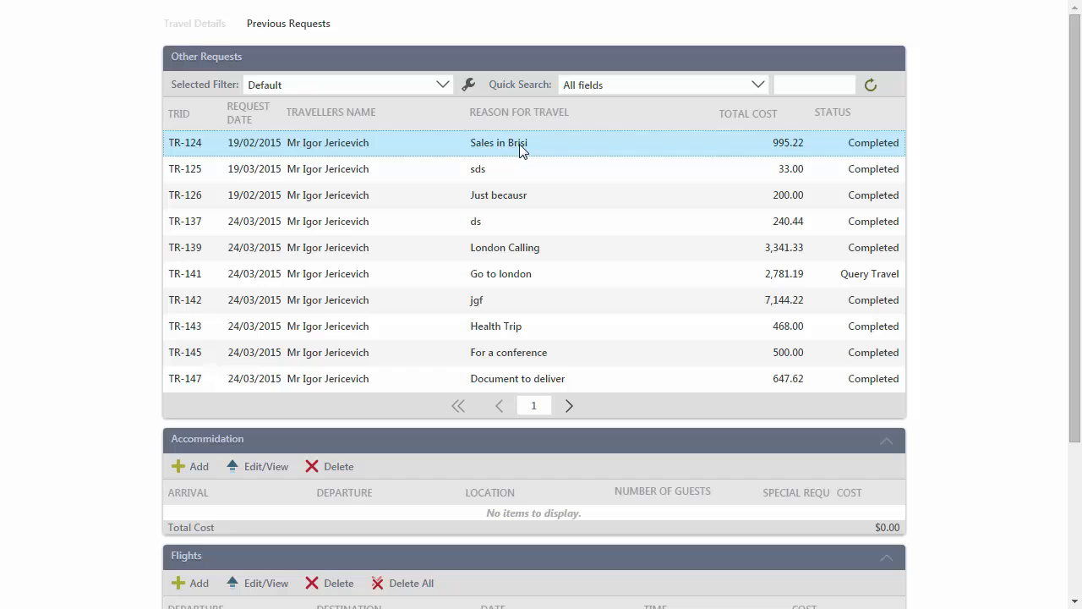
pyautogui.scroll(-2, 538, 297)
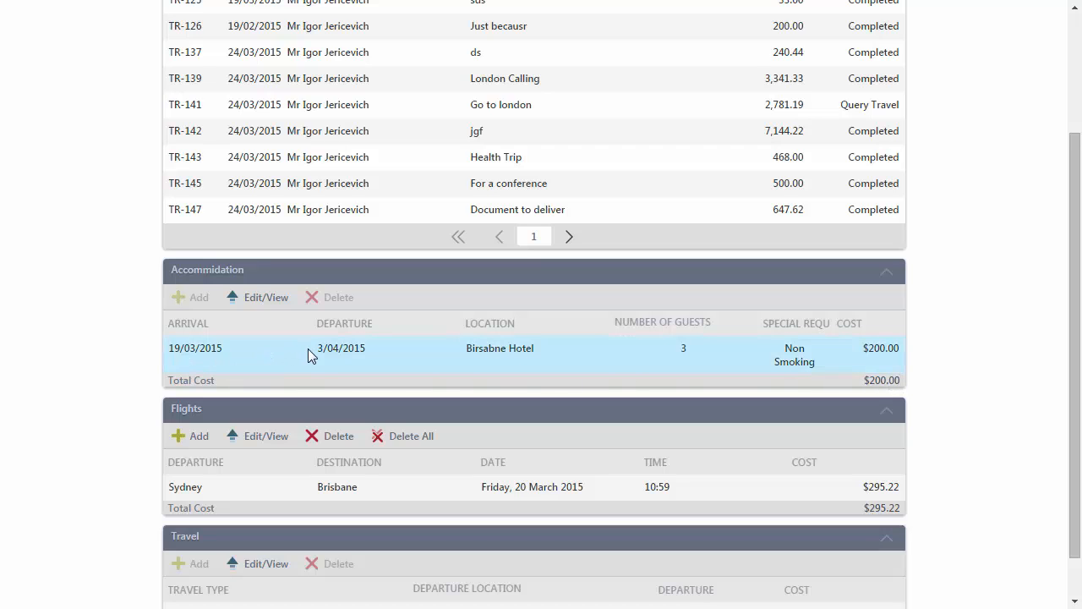
pyautogui.scroll(-1, 548, 393)
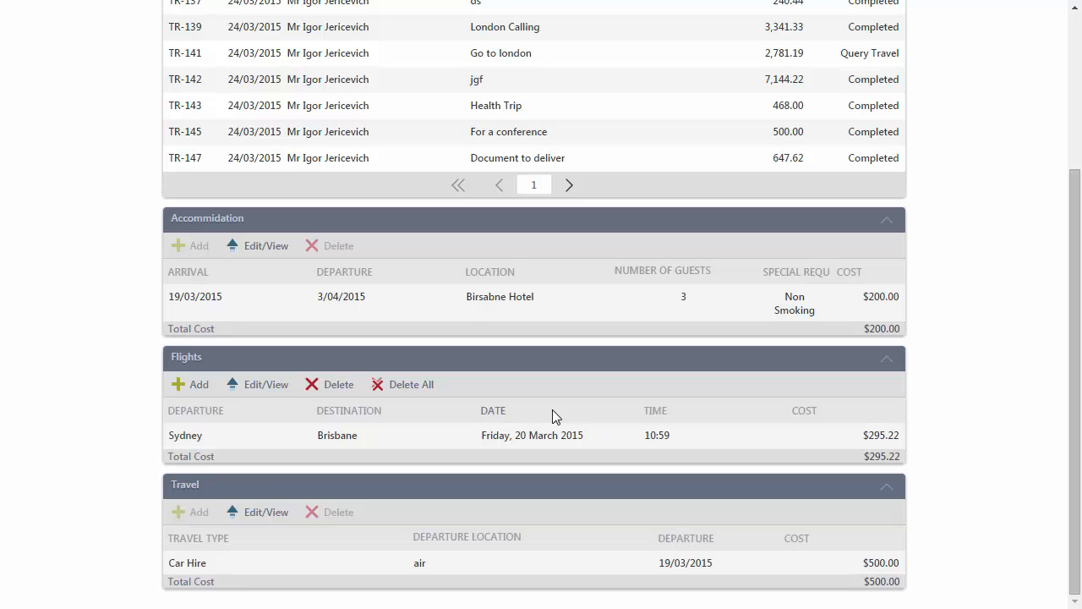
pyautogui.scroll(3, 511, 425)
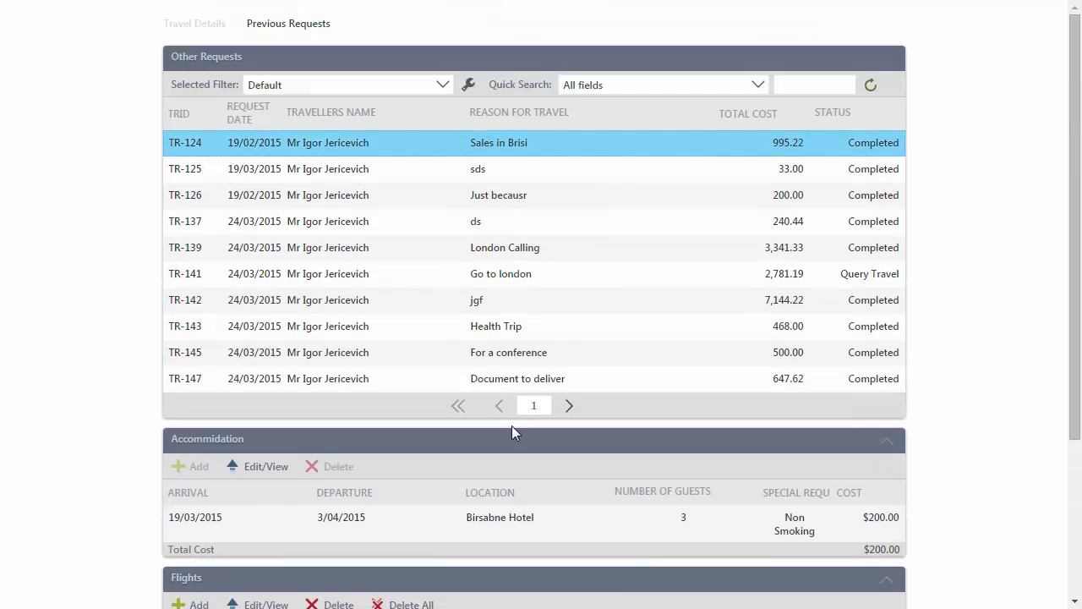
# Decline TR-194 with the comment 'Double check the accommodation, looks high.' and submit.
pyautogui.click(186, 32)
pyautogui.scroll(-3, 432, 337)
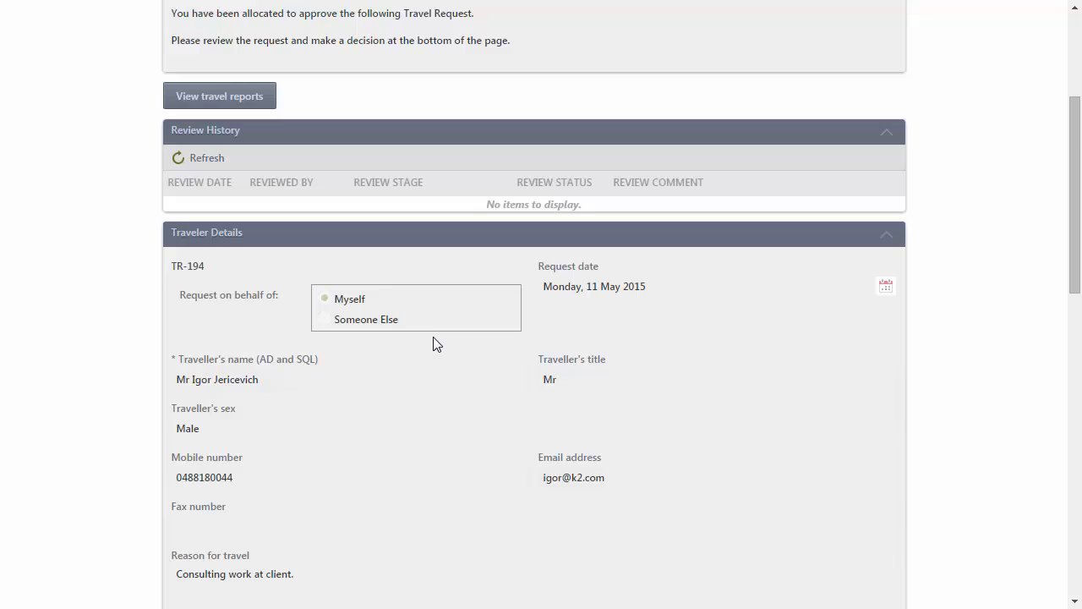
pyautogui.scroll(-6, 433, 337)
pyautogui.scroll(-5, 448, 349)
pyautogui.click(393, 483)
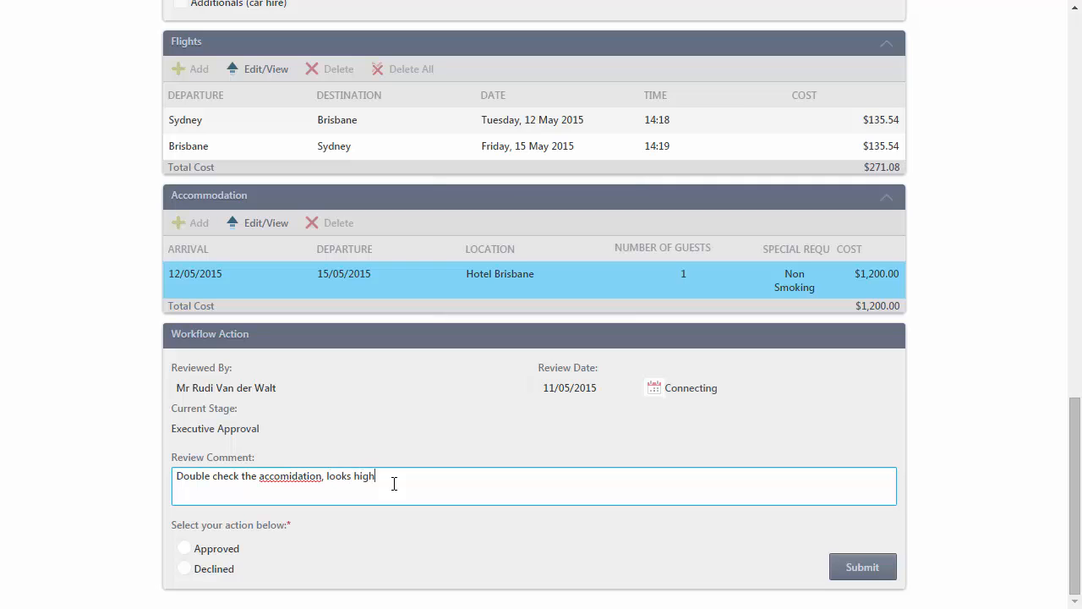
pyautogui.rightClick(279, 477)
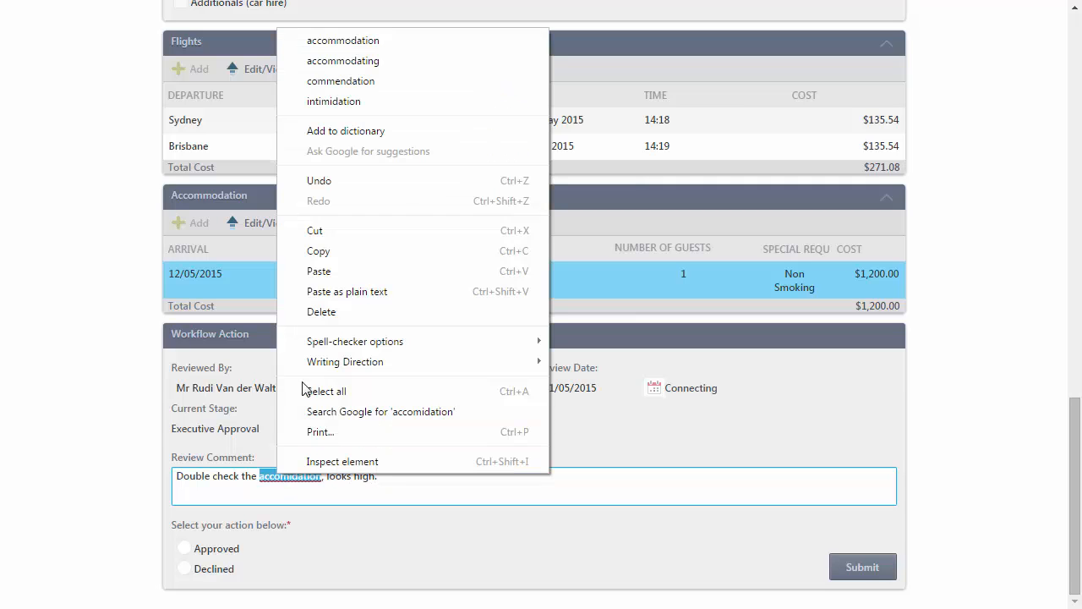
pyautogui.click(375, 42)
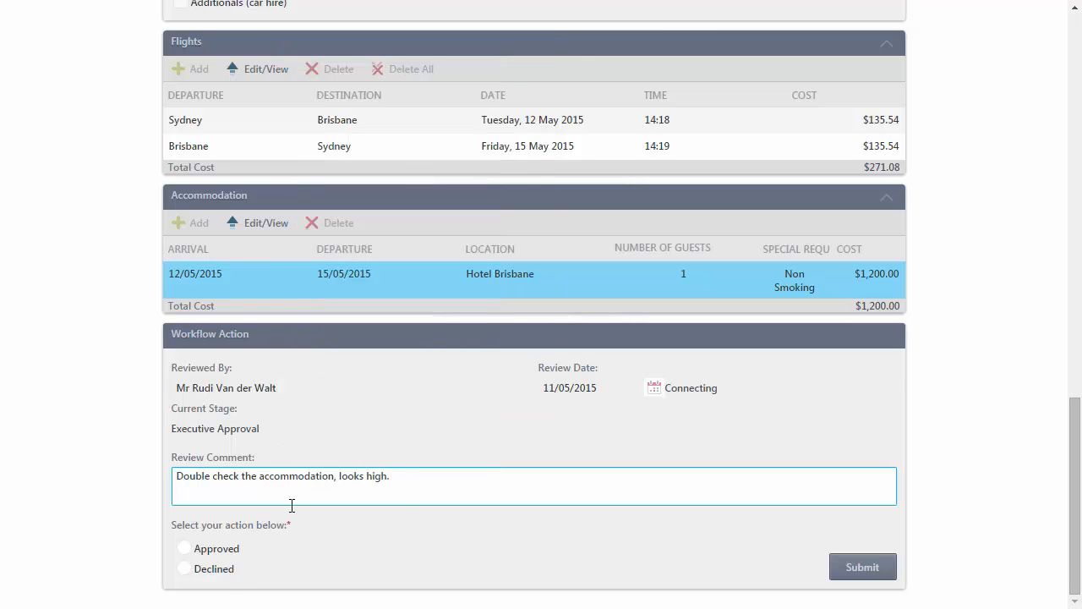
pyautogui.click(218, 577)
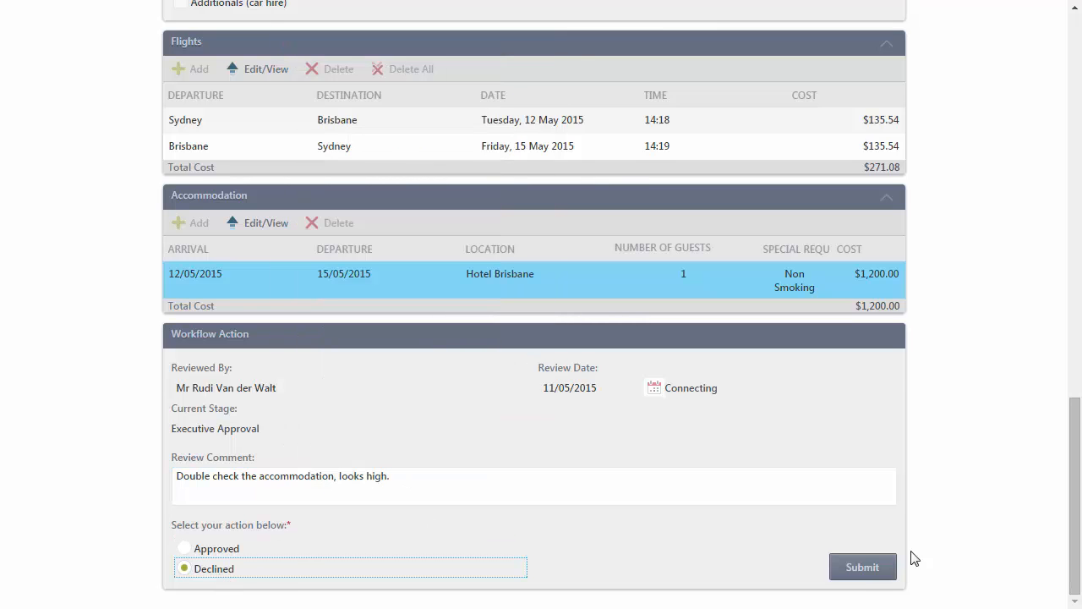
pyautogui.click(863, 572)
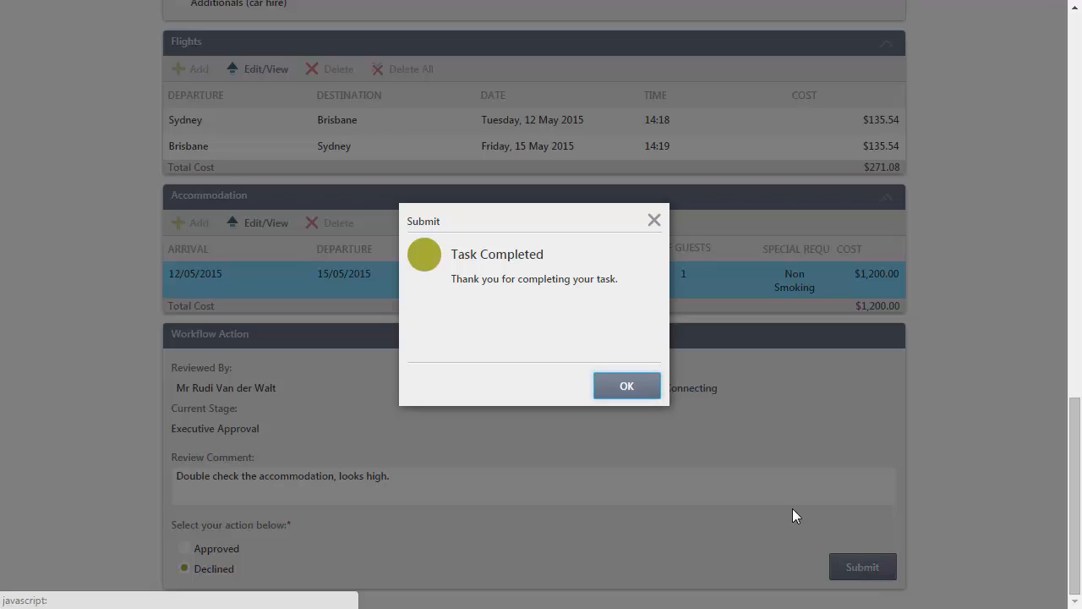
pyautogui.click(645, 386)
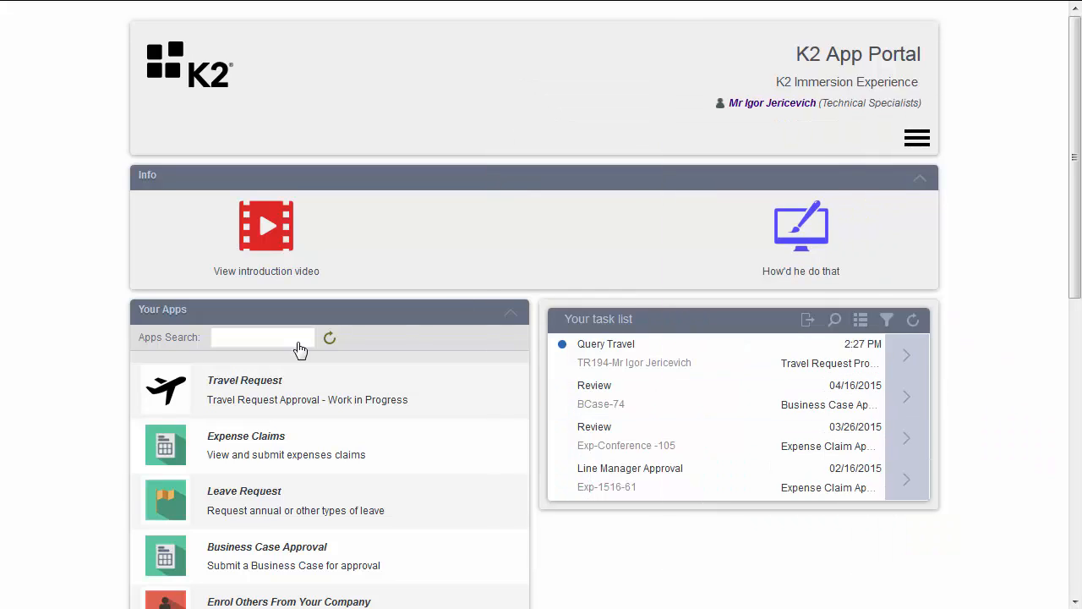
# Open the Query Travel task for TR194 from Your task list.
pyautogui.click(644, 355)
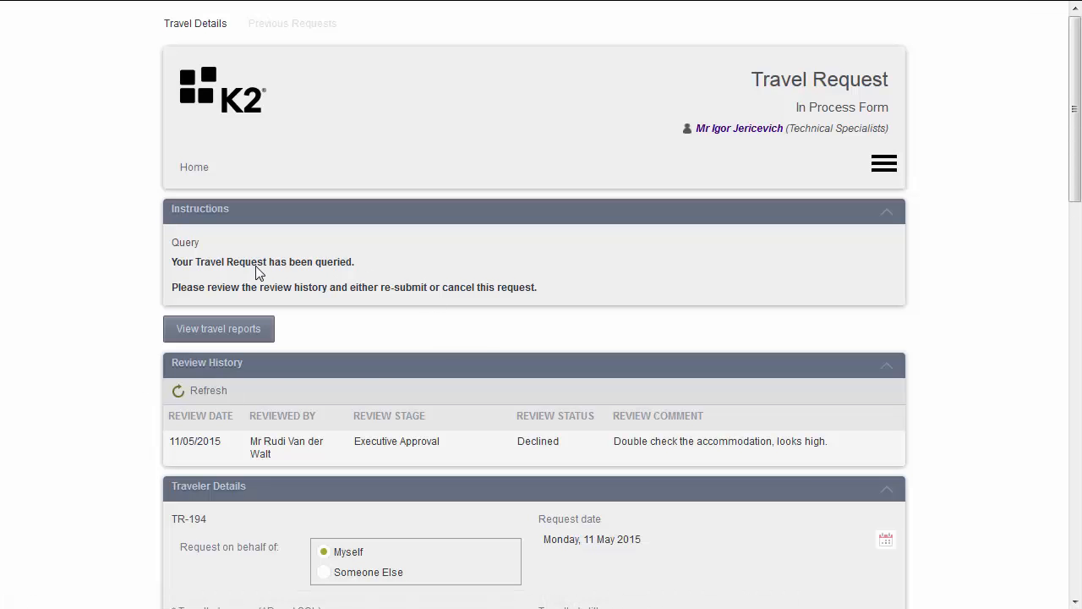
# Scroll the TR-194 form down to Accommodation and open the Hotel Brisbane entry.
pyautogui.scroll(-3, 444, 322)
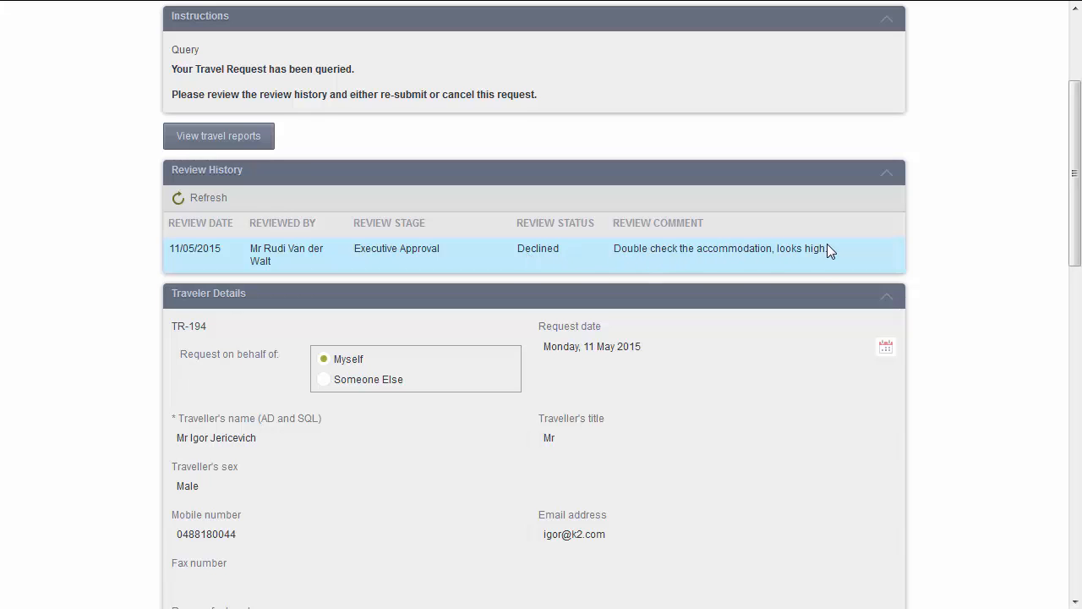
pyautogui.scroll(-6, 336, 278)
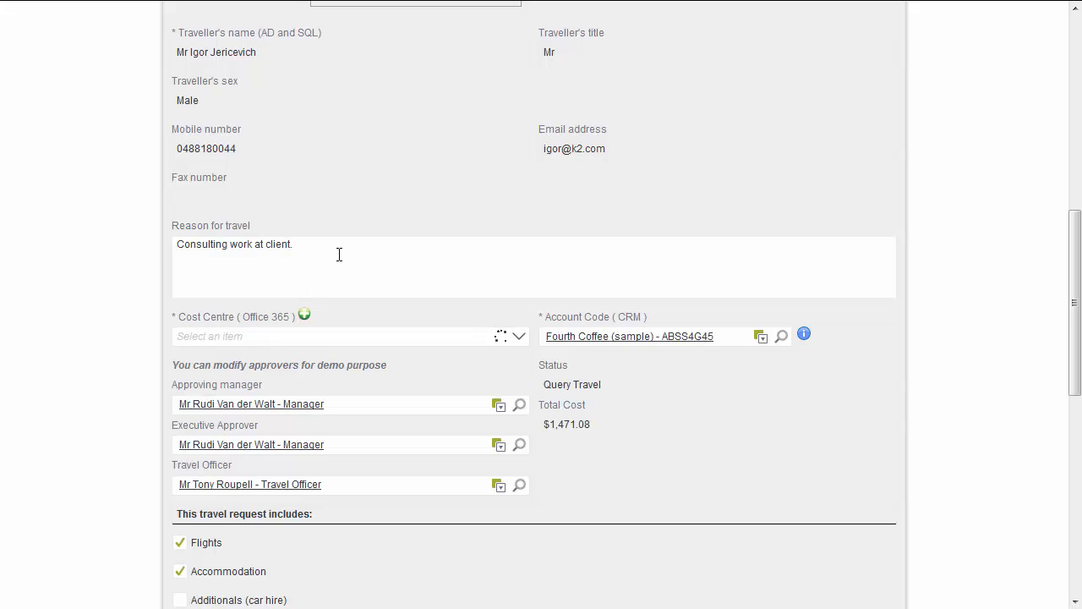
pyautogui.click(470, 249)
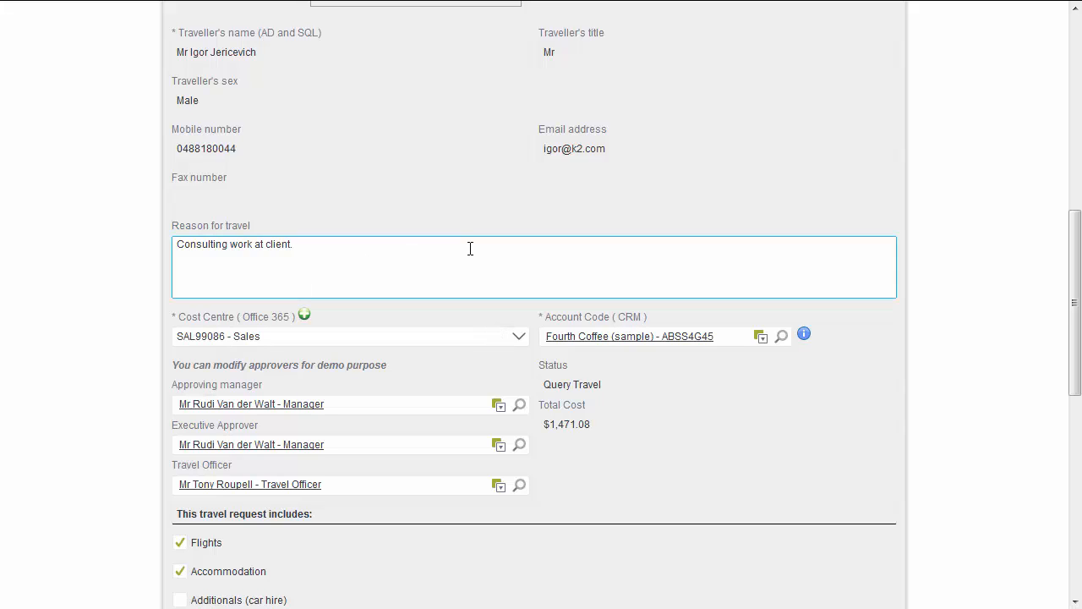
pyautogui.scroll(-6, 435, 245)
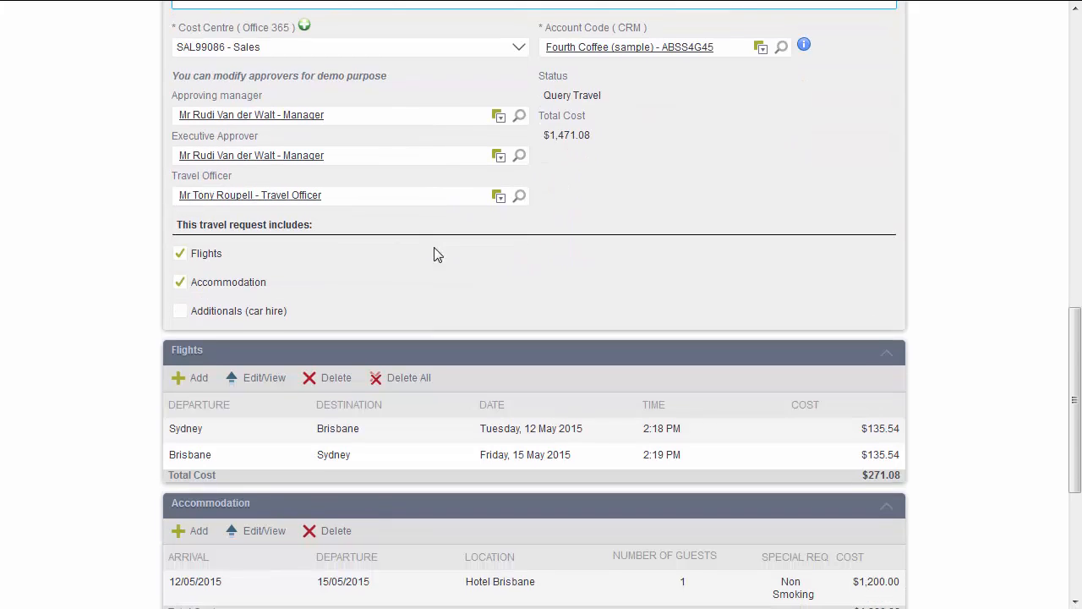
pyautogui.click(324, 401)
# Lower the Hotel Brisbane cost estimate to $1,100.00 and save it.
pyautogui.click(258, 338)
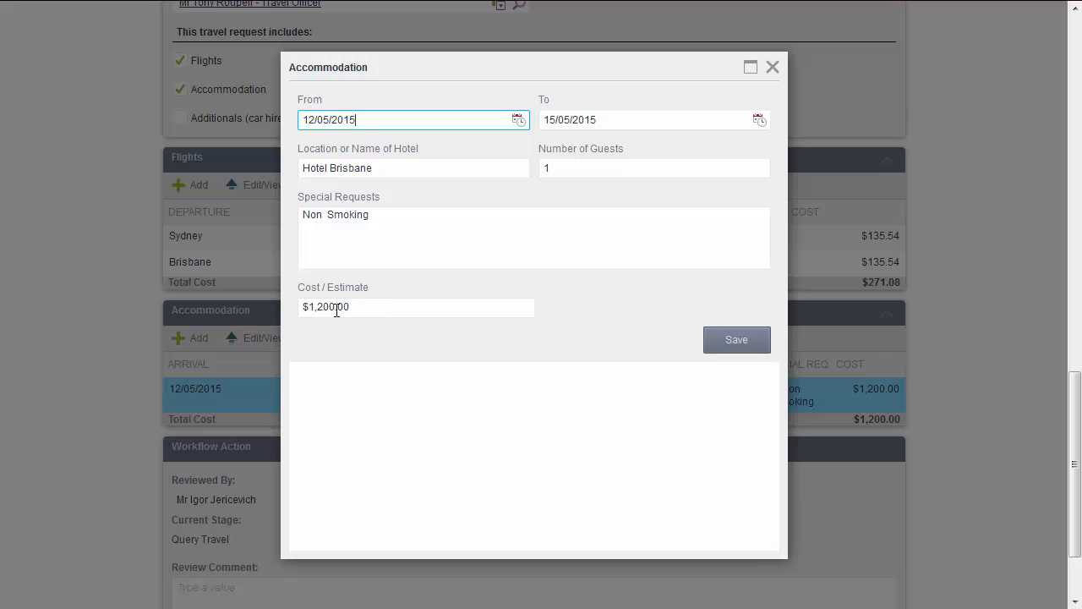
pyautogui.click(323, 310)
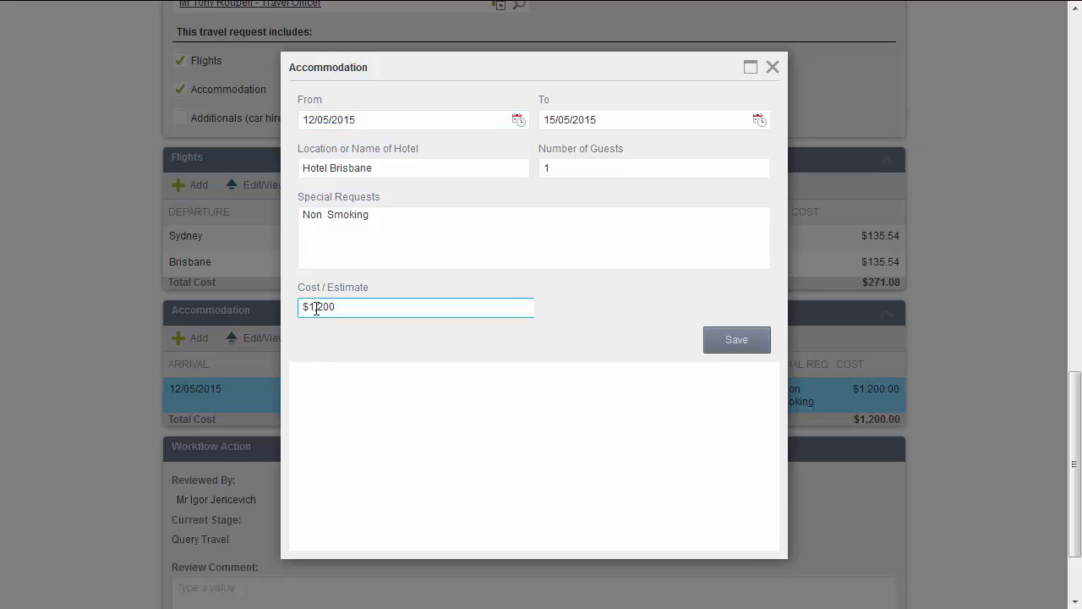
pyautogui.press('BackSpace')
pyautogui.write('1')
pyautogui.click(732, 341)
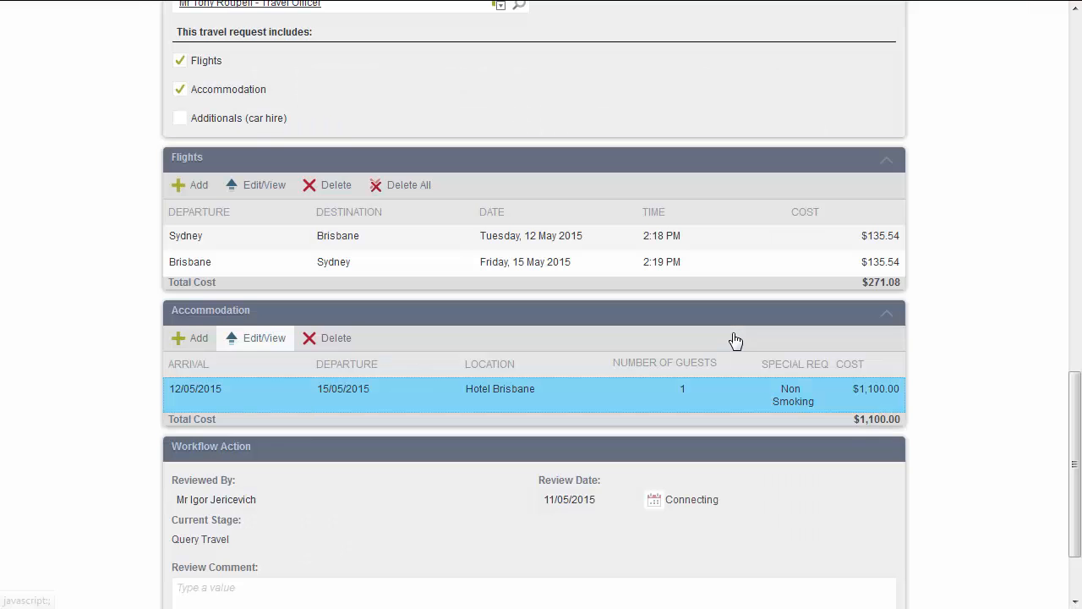
# Re-submit TR194 with the comment 'Updated the cost, it was a little off.'.
pyautogui.scroll(-2, 362, 406)
pyautogui.click(334, 476)
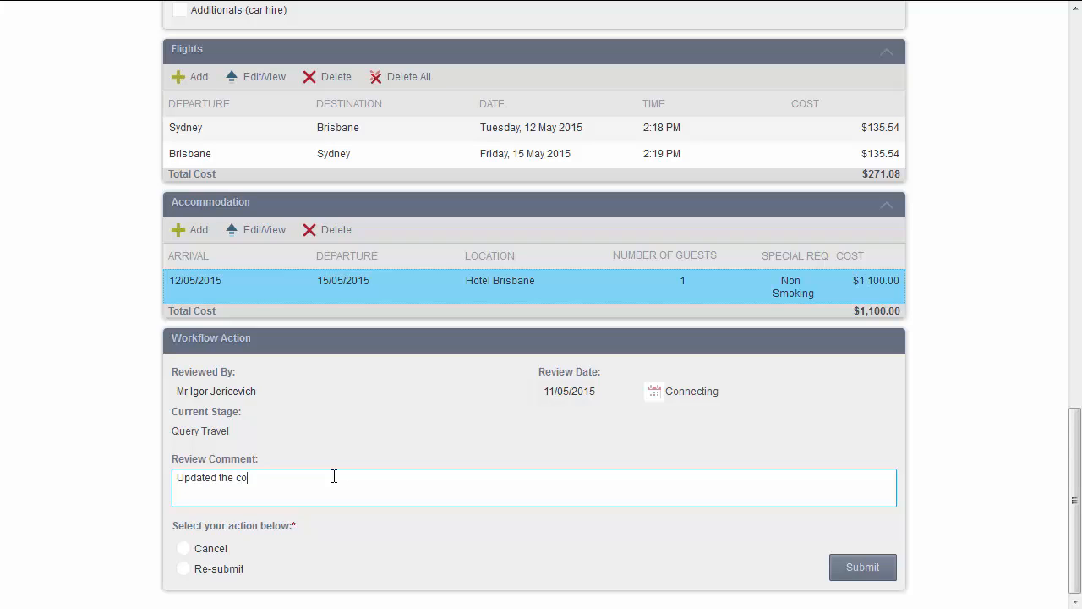
pyautogui.write('Updated the cost, it was a little off.')
pyautogui.click(218, 573)
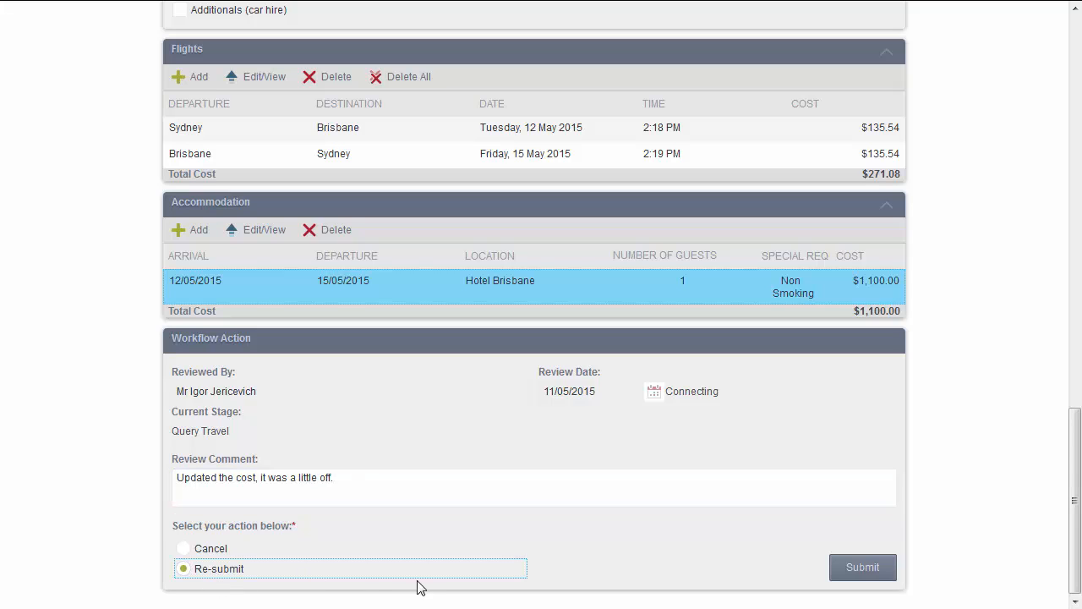
pyautogui.click(876, 582)
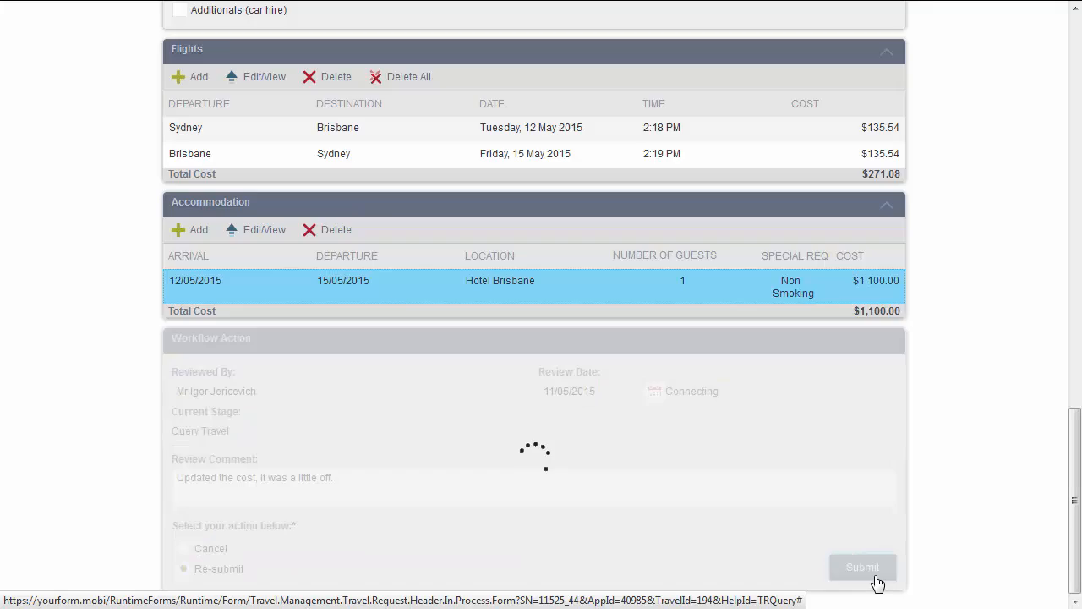
pyautogui.click(621, 394)
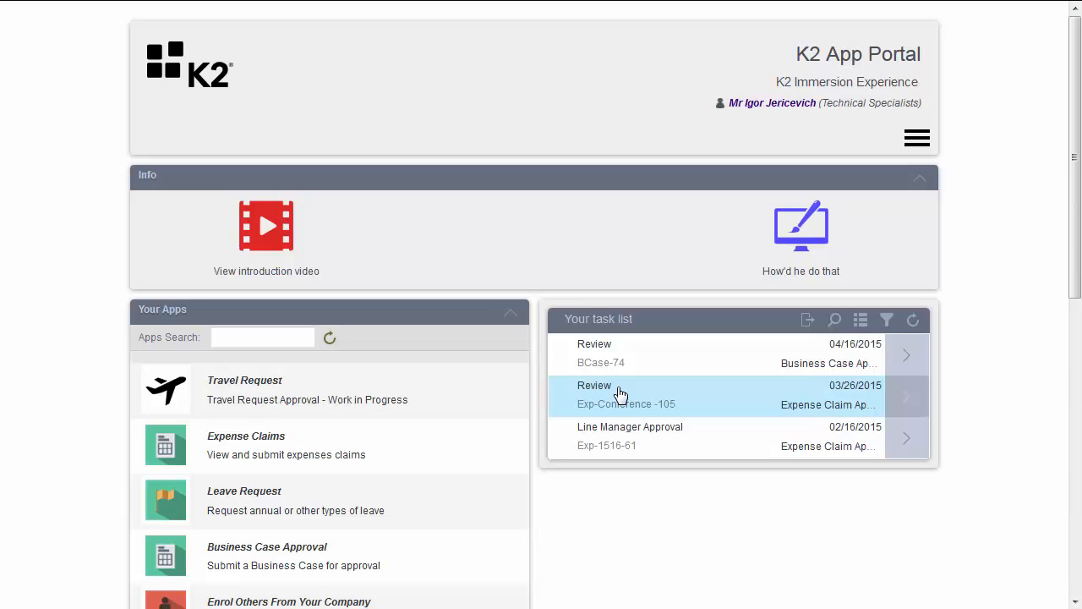
pyautogui.scroll(-5, 640, 478)
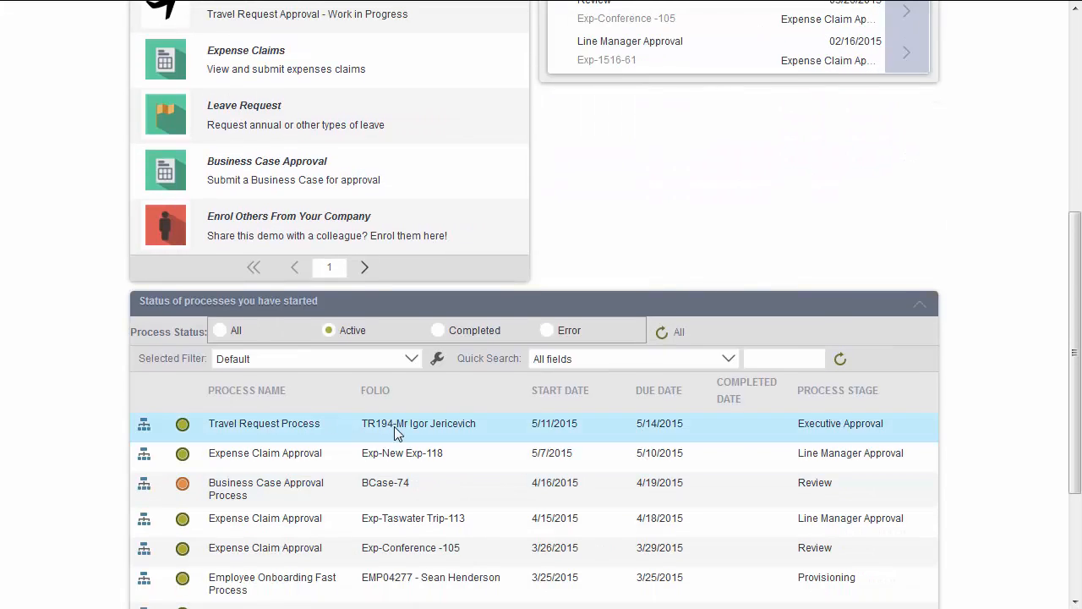
# Review the TR194 process's Viewflow diagram, then close the process details.
pyautogui.click(405, 425)
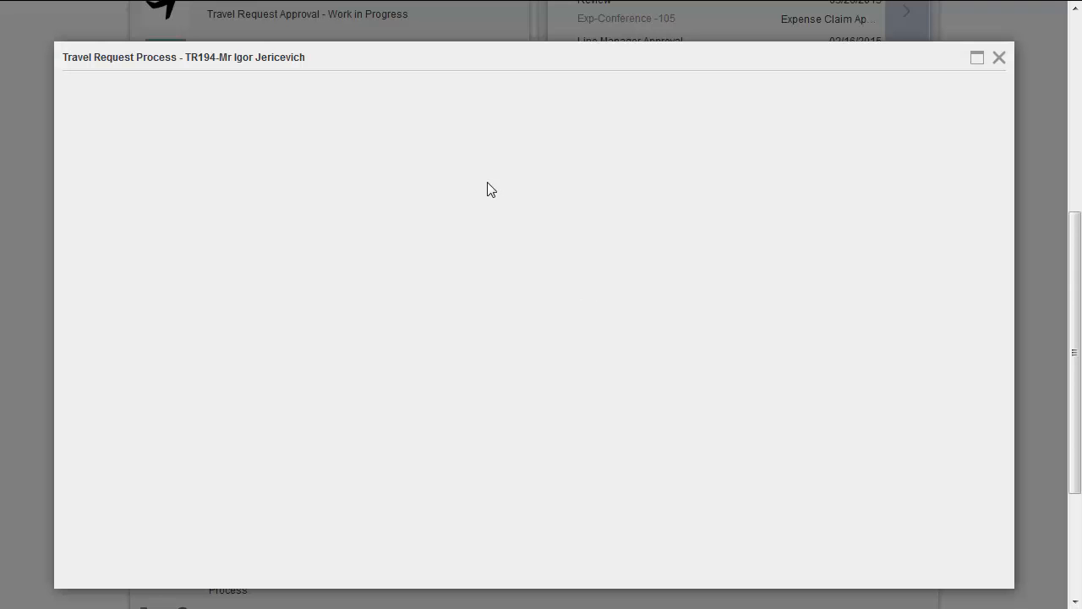
pyautogui.scroll(-1, 592, 253)
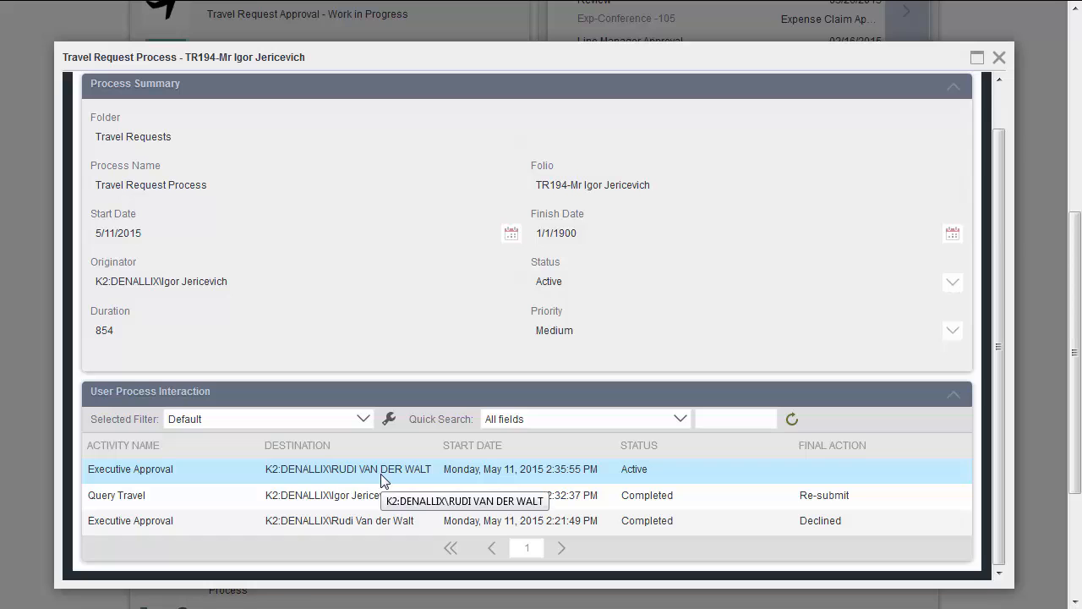
pyautogui.scroll(1, 442, 194)
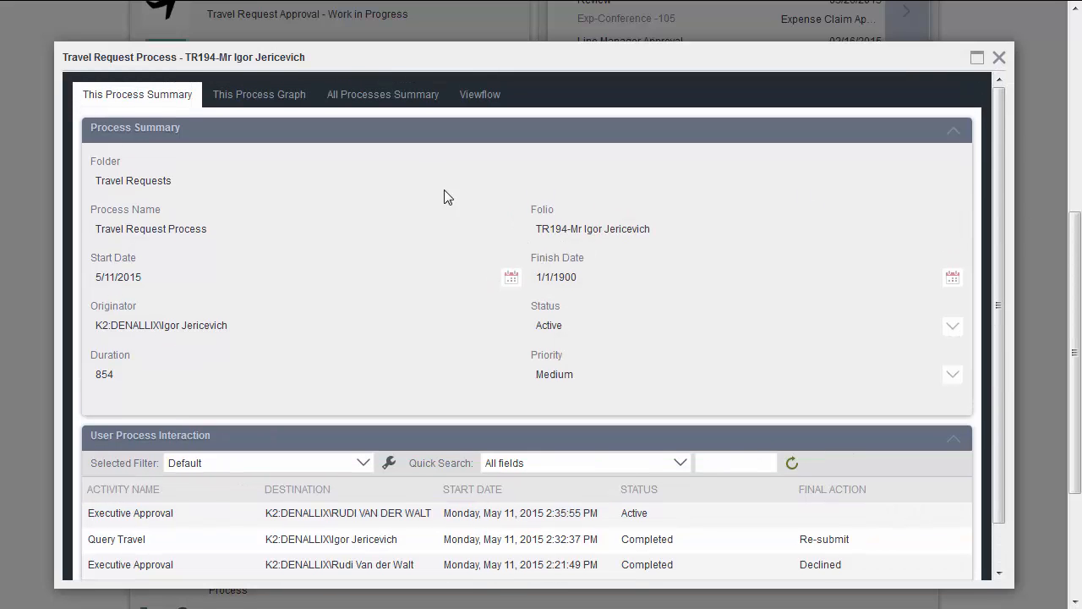
pyautogui.click(486, 98)
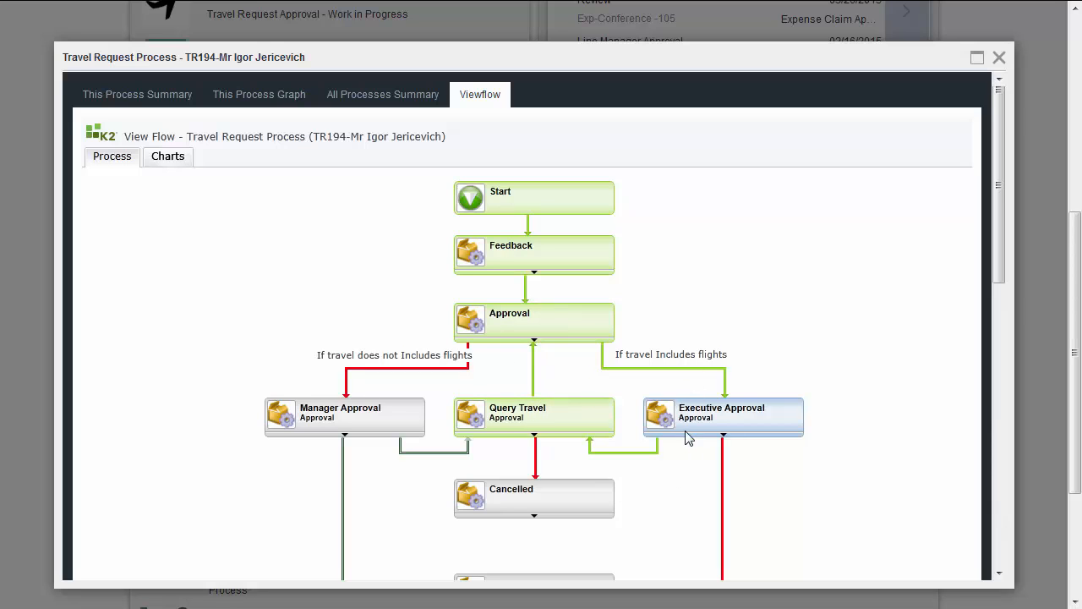
pyautogui.click(1005, 60)
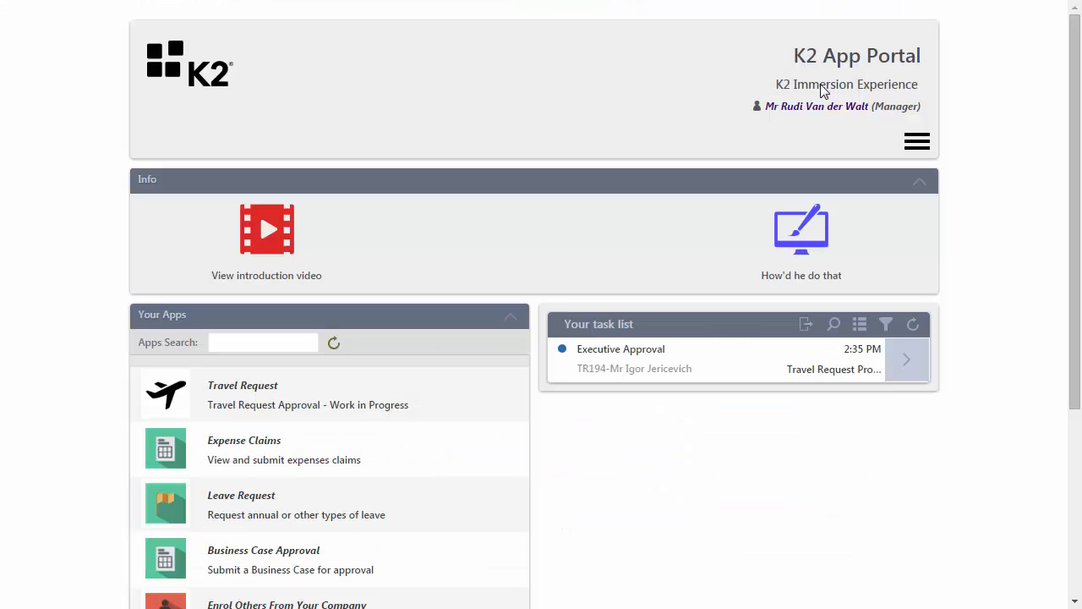
# Approve TR194's Executive Approval task with the review comment 'All fine.' and confirm completion.
pyautogui.click(663, 352)
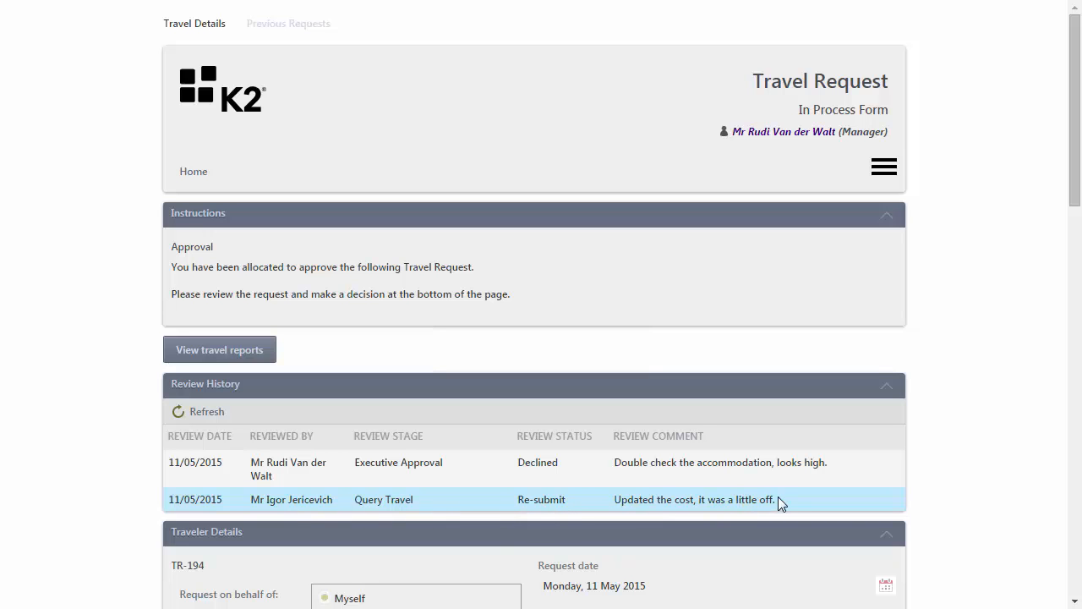
pyautogui.scroll(-7, 718, 448)
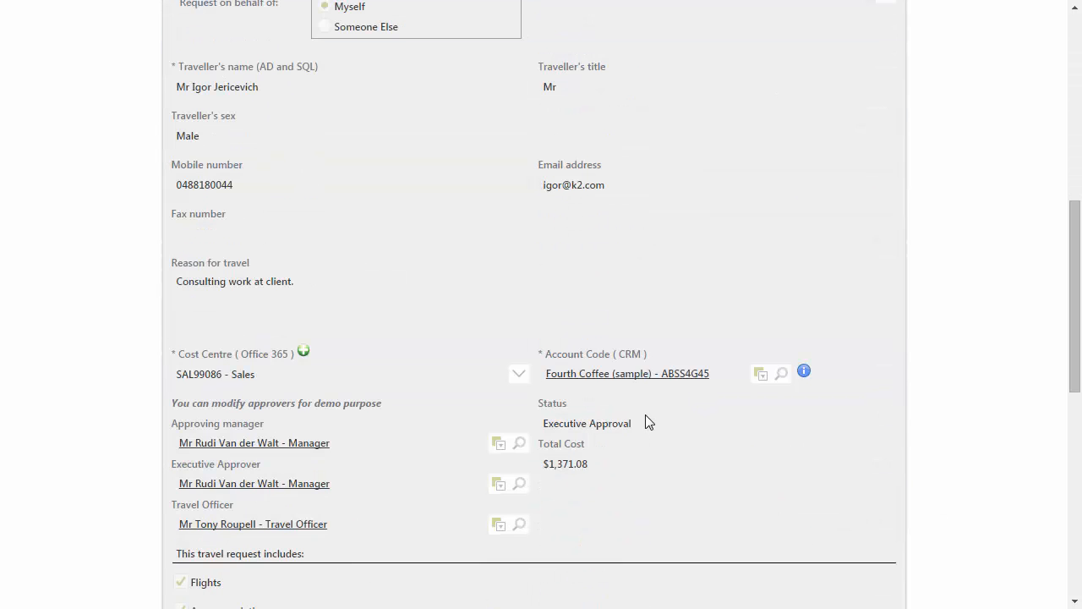
pyautogui.scroll(-5, 646, 414)
pyautogui.scroll(-3, 628, 455)
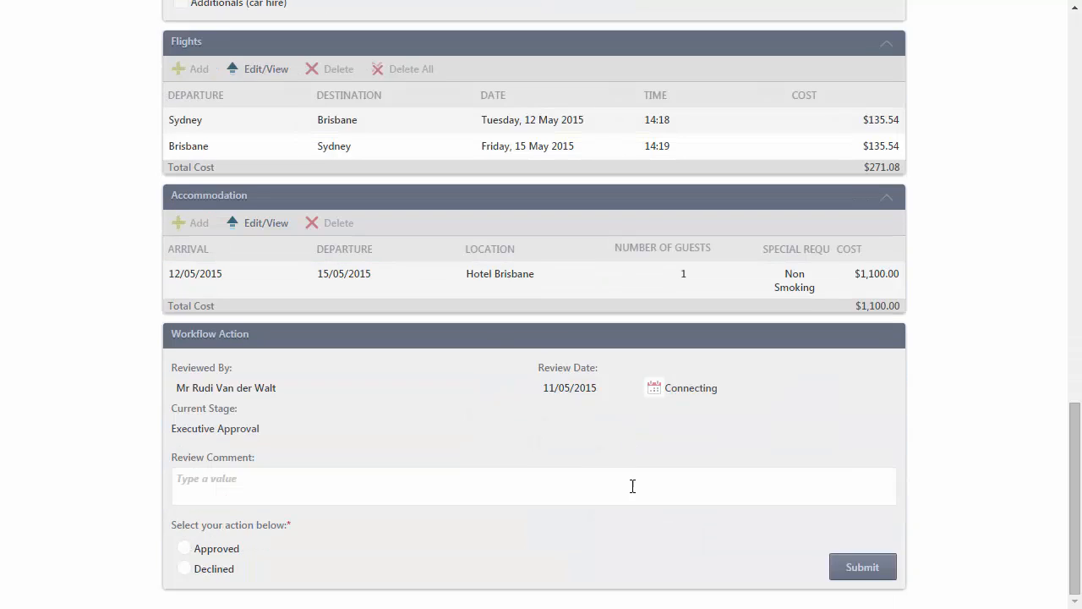
pyautogui.click(327, 498)
pyautogui.write('All ')
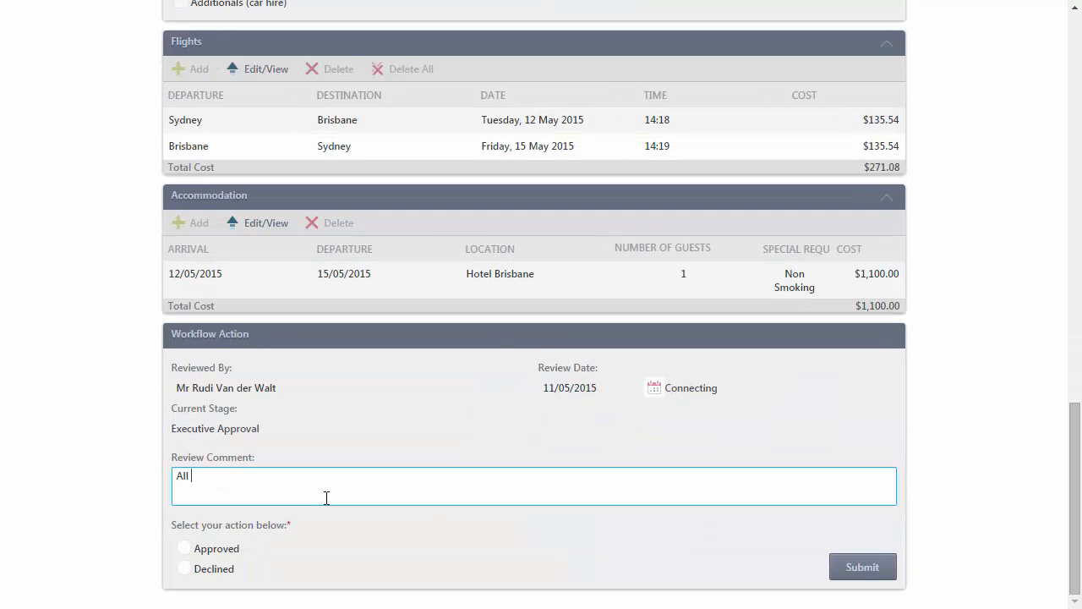
pyautogui.write('fone')
pyautogui.click(214, 548)
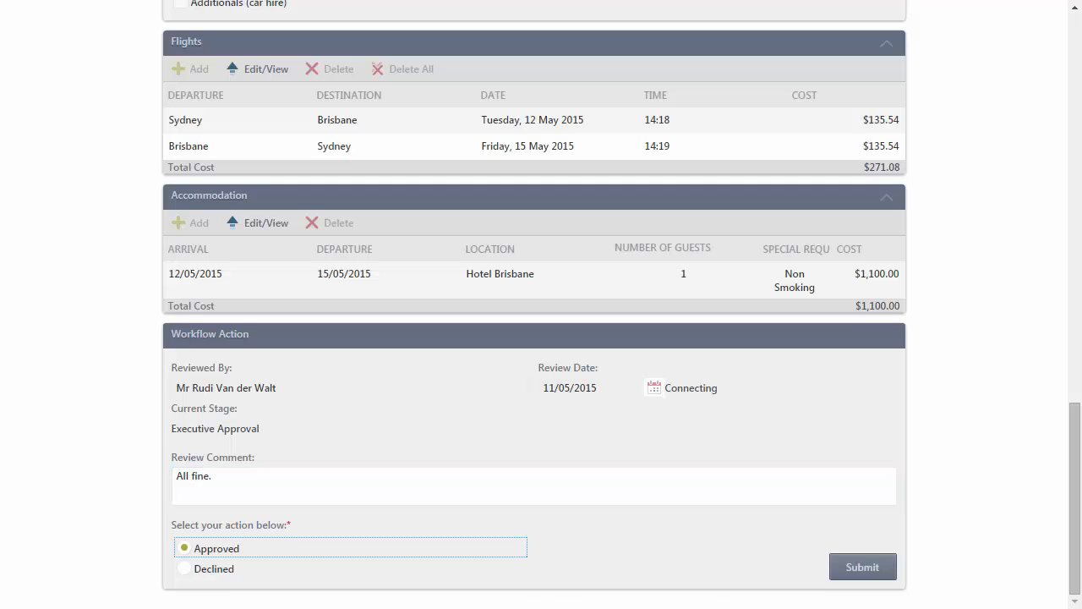
pyautogui.click(865, 568)
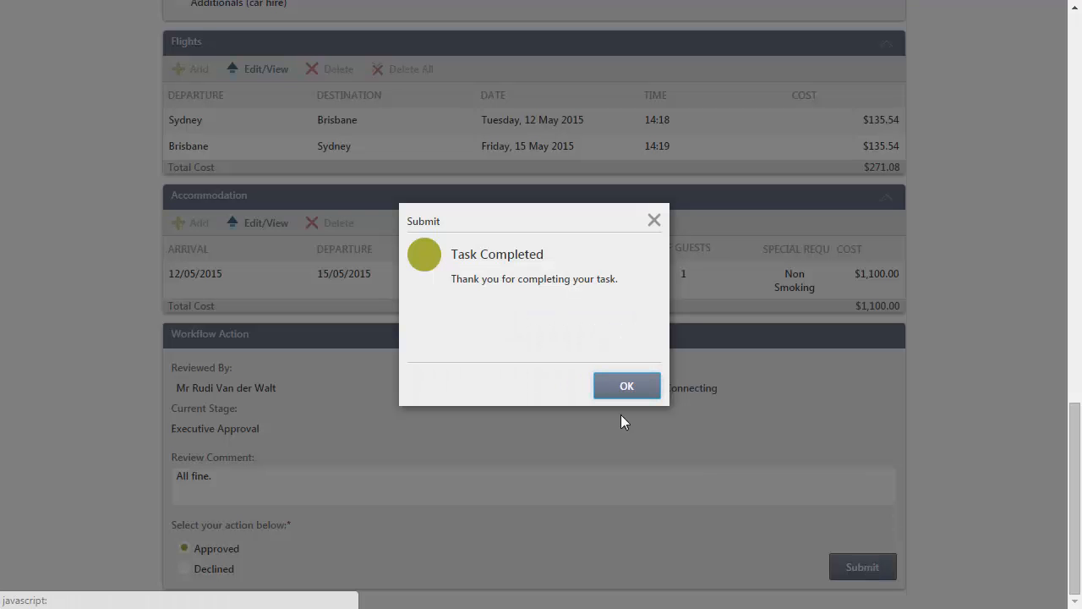
pyautogui.click(626, 387)
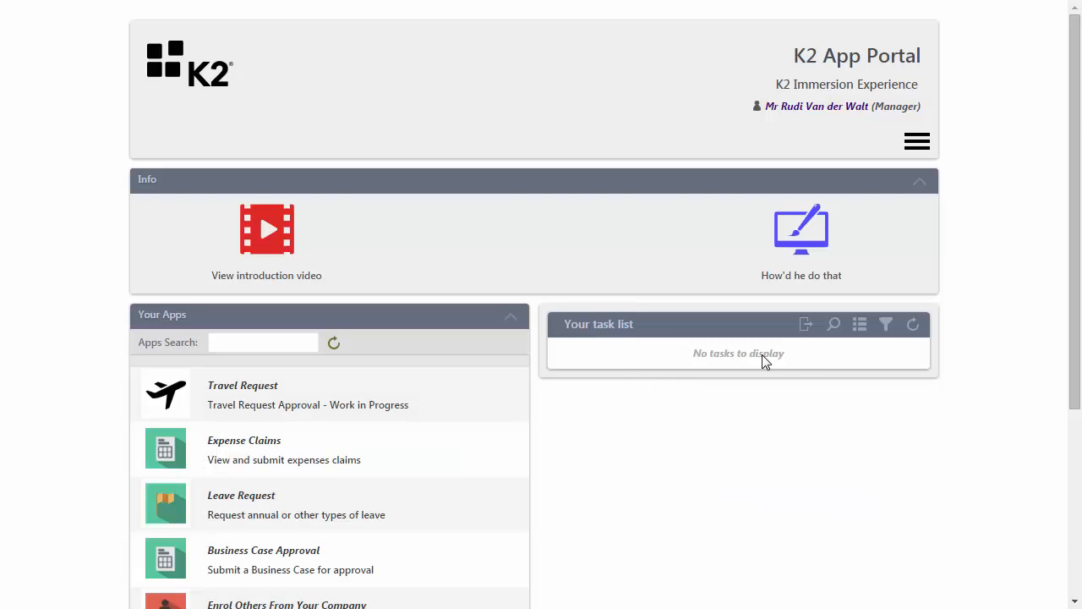
# Open the Travel Office task for TR194 from the task list.
pyautogui.scroll(-2, 763, 441)
pyautogui.scroll(-1, 748, 460)
pyautogui.scroll(3, 744, 457)
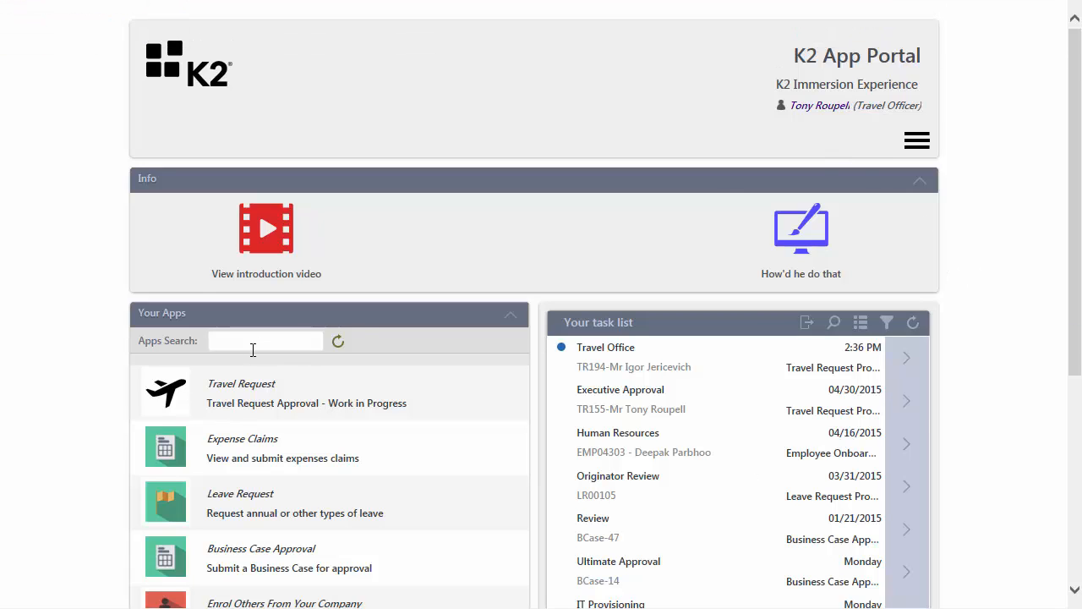
pyautogui.click(675, 367)
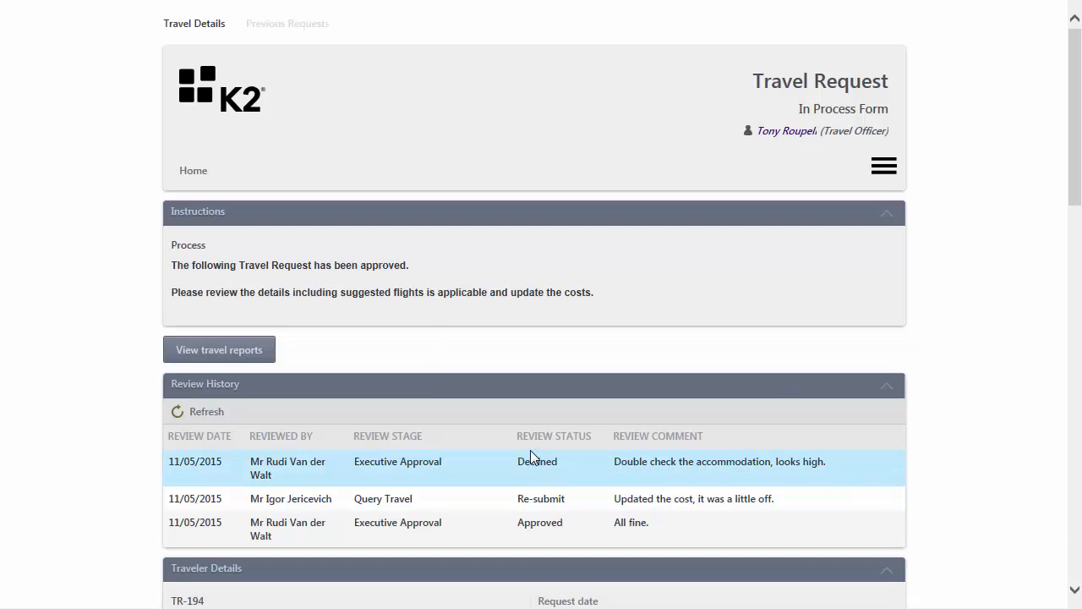
# Scroll to the Flights table and select the Sydney to Brisbane flight.
pyautogui.scroll(-5, 493, 333)
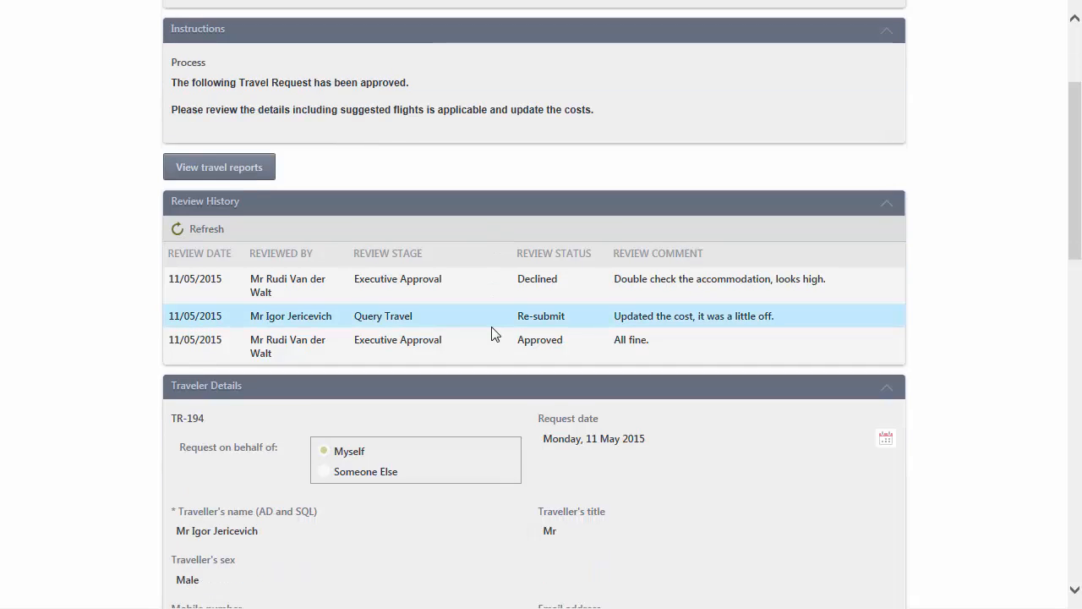
pyautogui.scroll(-3, 494, 334)
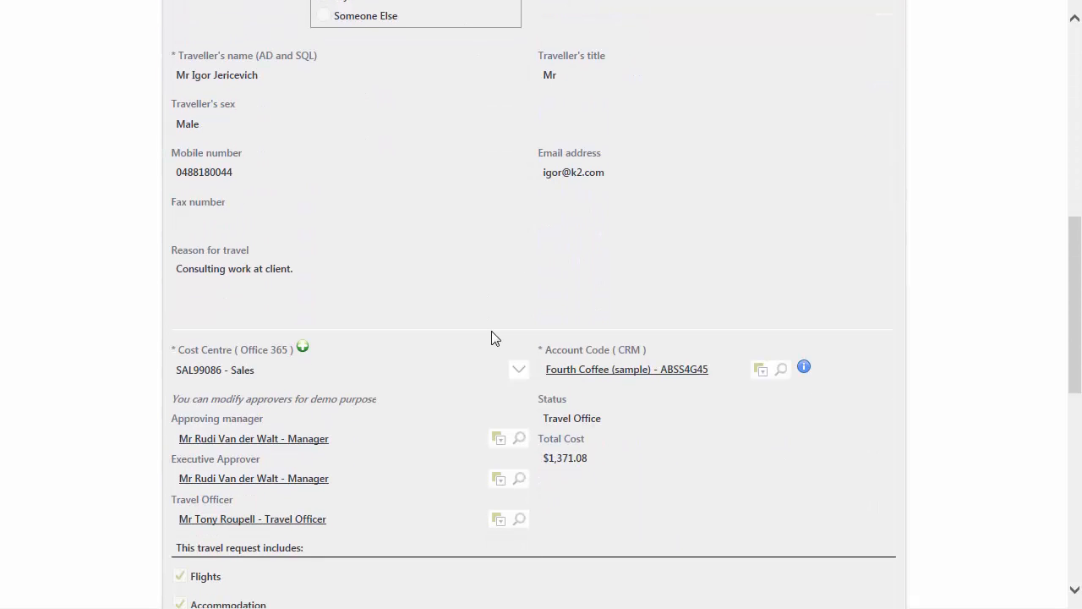
pyautogui.scroll(-1, 495, 338)
pyautogui.scroll(-1, 494, 338)
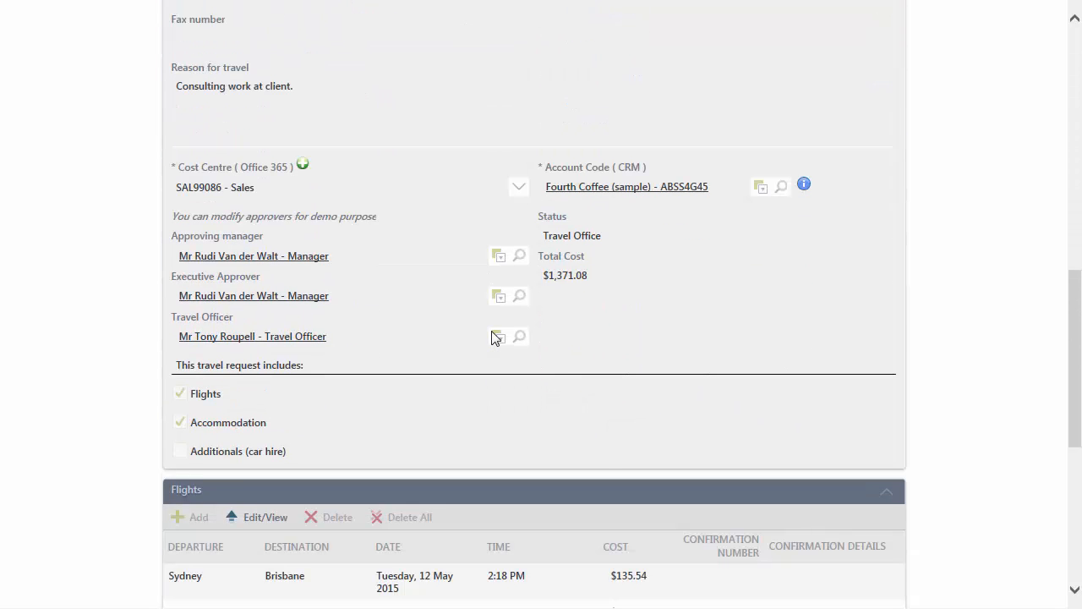
pyautogui.scroll(-2, 495, 337)
pyautogui.scroll(-1, 493, 336)
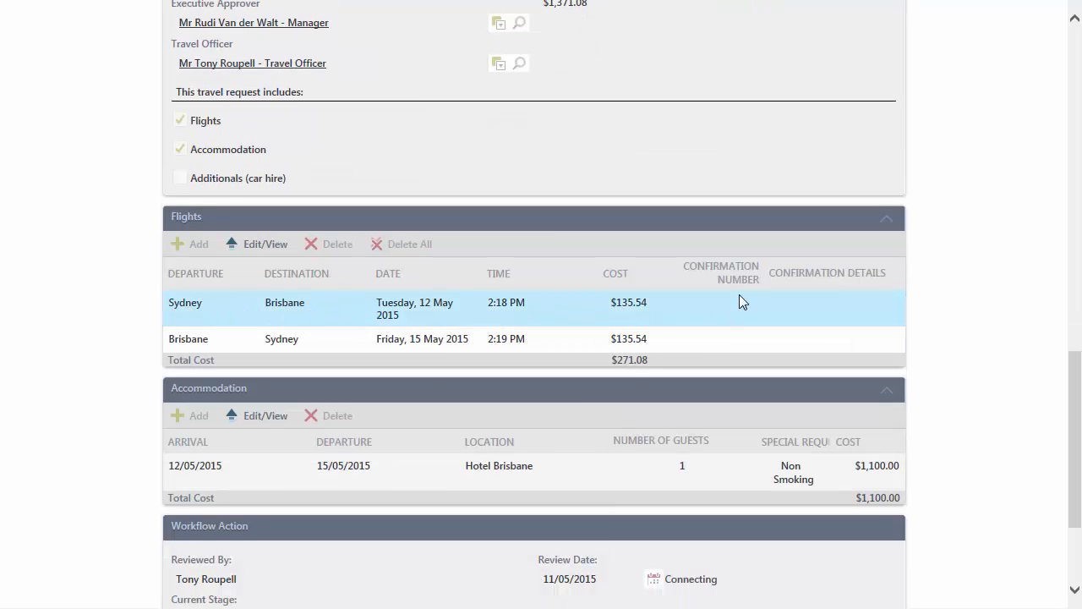
pyautogui.click(394, 314)
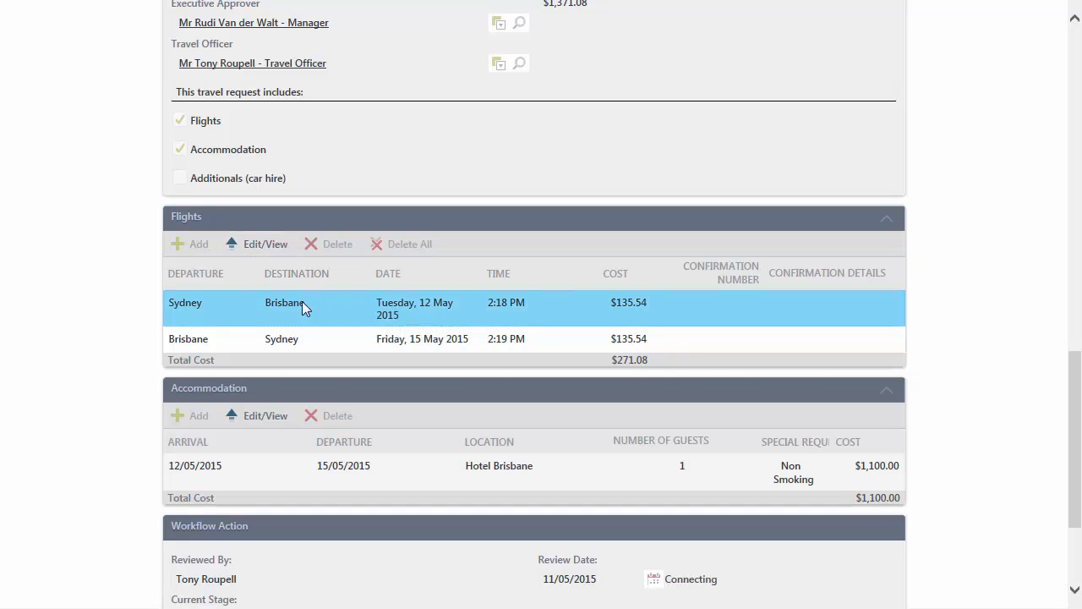
# Give the Sydney–Brisbane flight confirmation number 54234 and attach Flight Details.docx.
pyautogui.click(269, 247)
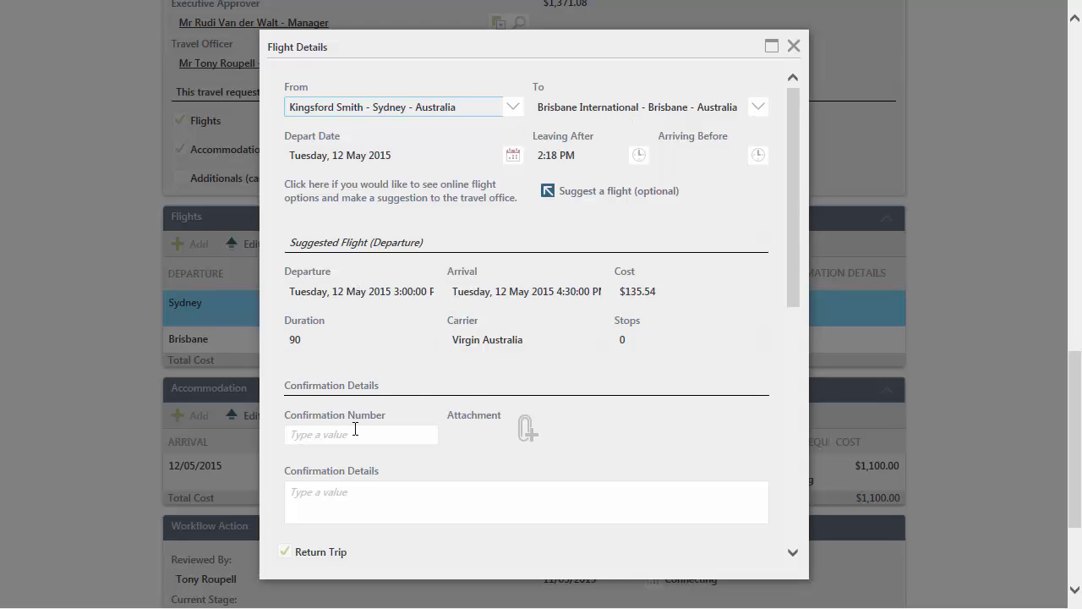
pyautogui.click(356, 429)
pyautogui.write('54')
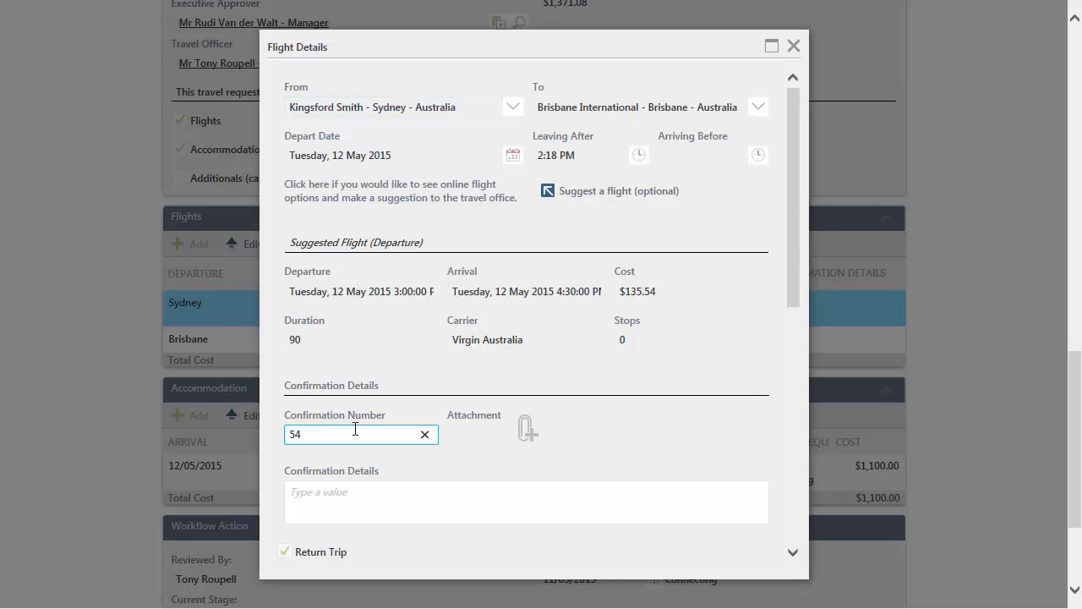
pyautogui.write('234')
pyautogui.click(528, 433)
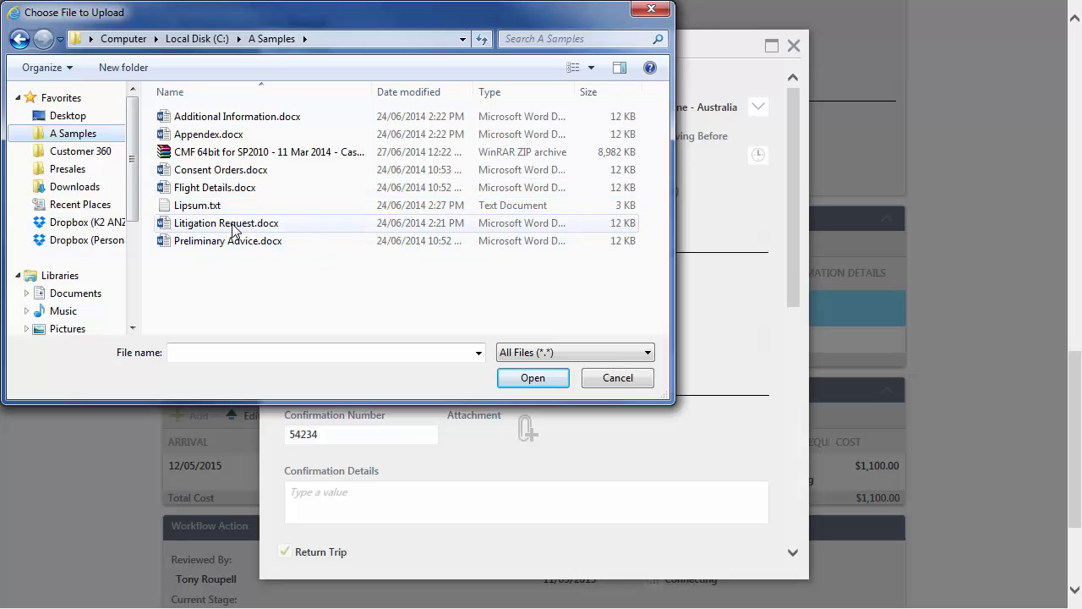
pyautogui.click(213, 191)
pyautogui.doubleClick(213, 187)
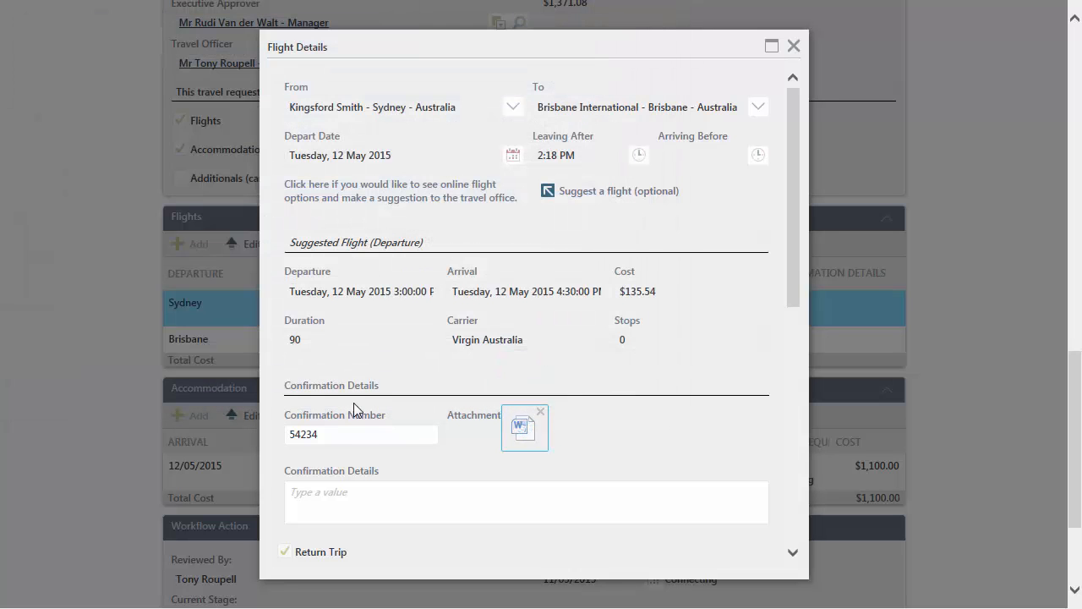
# Enter FLX44523 as the outbound flight's confirmation details.
pyautogui.click(382, 494)
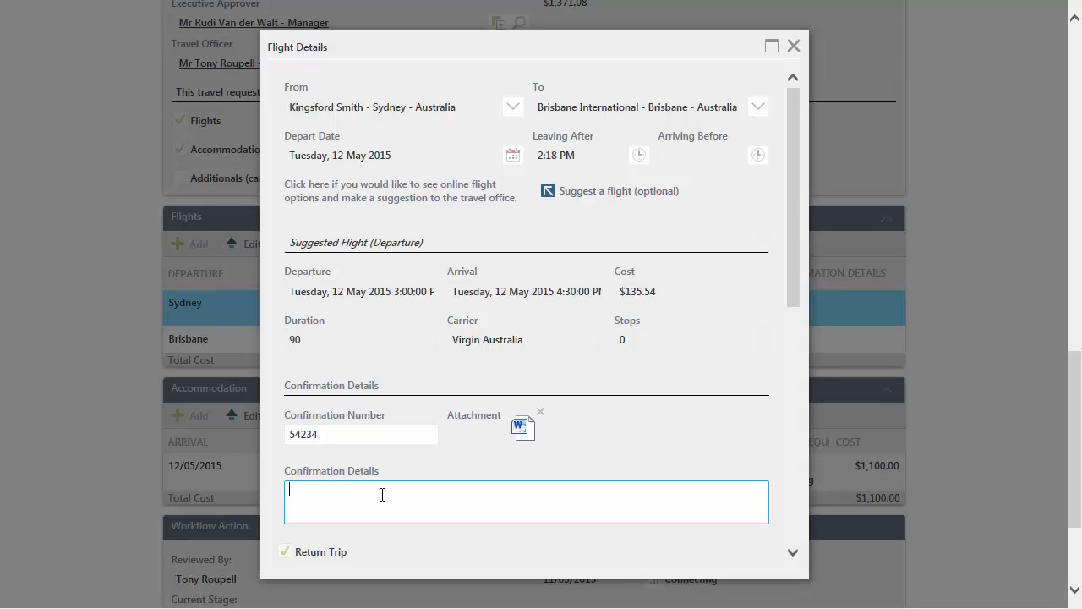
pyautogui.write('FLX44523')
pyautogui.scroll(-1, 457, 415)
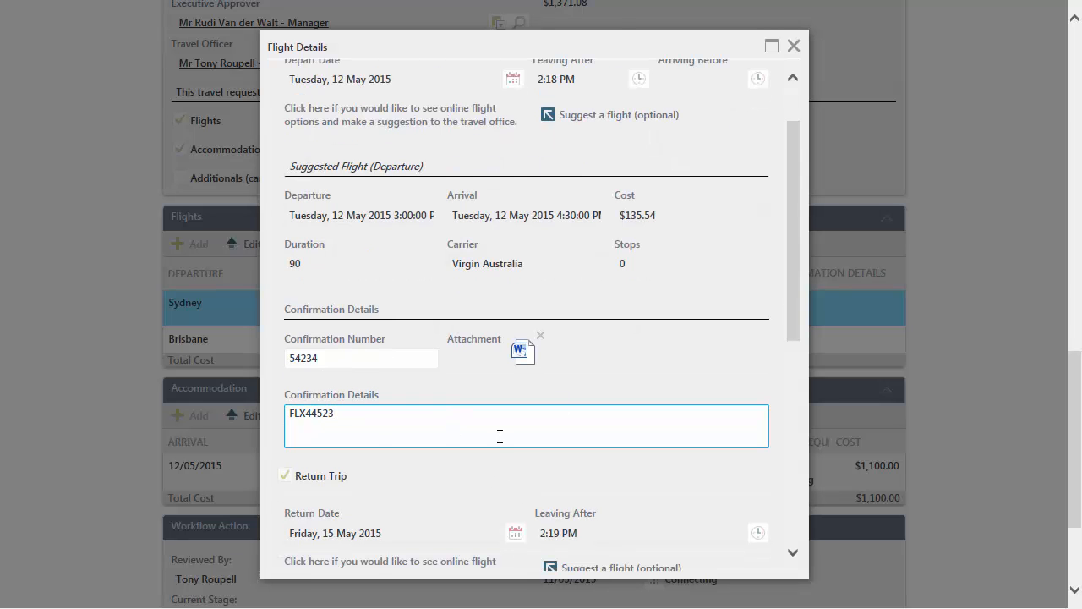
pyautogui.scroll(-2, 500, 439)
pyautogui.scroll(-4, 456, 347)
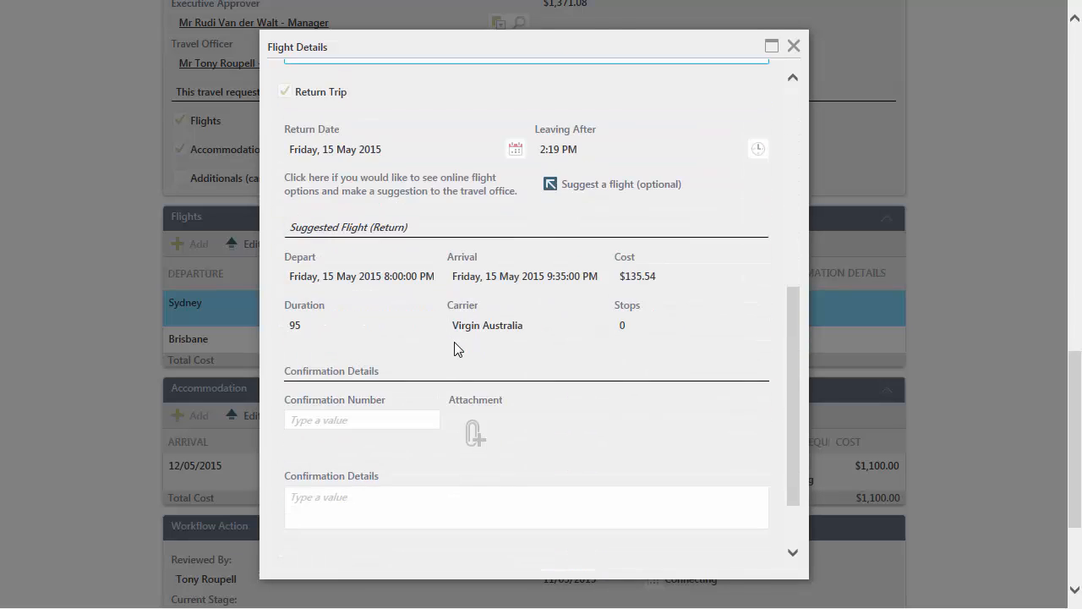
# Enter return confirmation number 112345 and create a copy named Flight Details Return.docx.
pyautogui.click(377, 338)
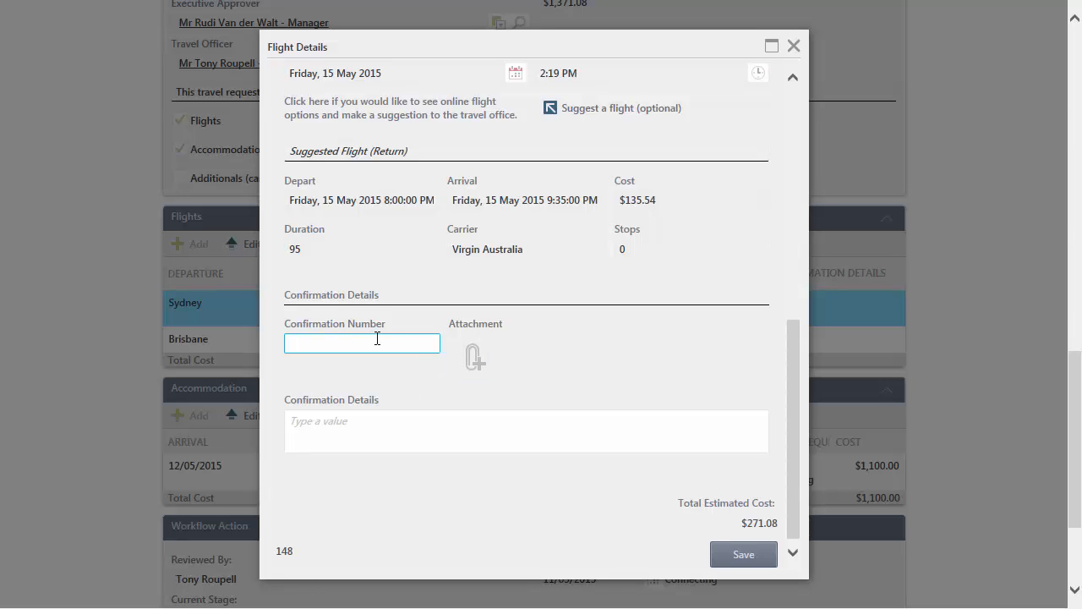
pyautogui.write('112345')
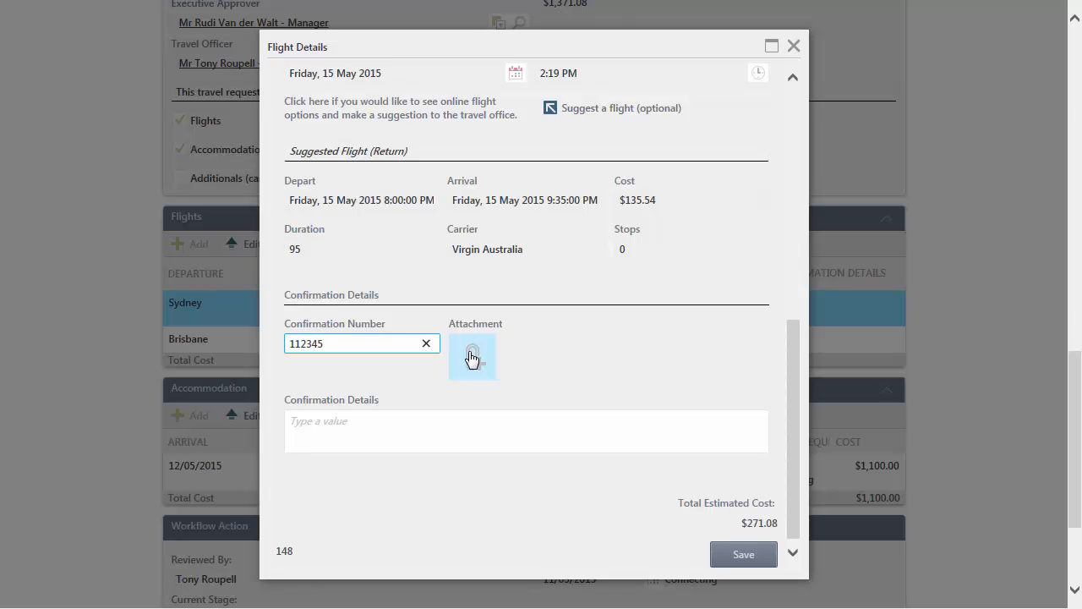
pyautogui.click(471, 359)
pyautogui.click(226, 191)
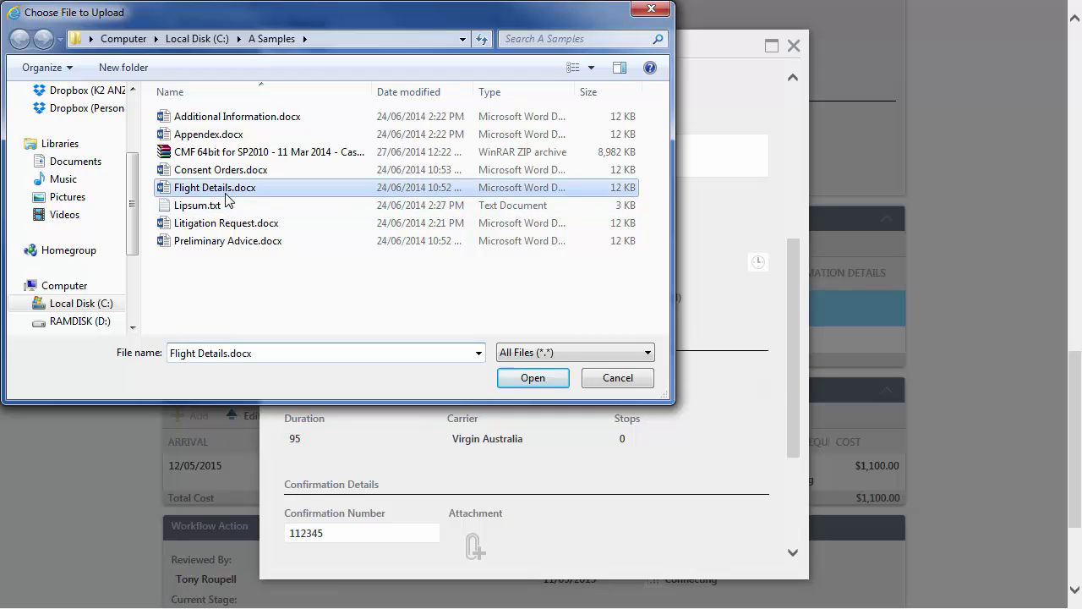
pyautogui.hotkey('ctrl', 'c')
pyautogui.hotkey('ctrl', 'v')
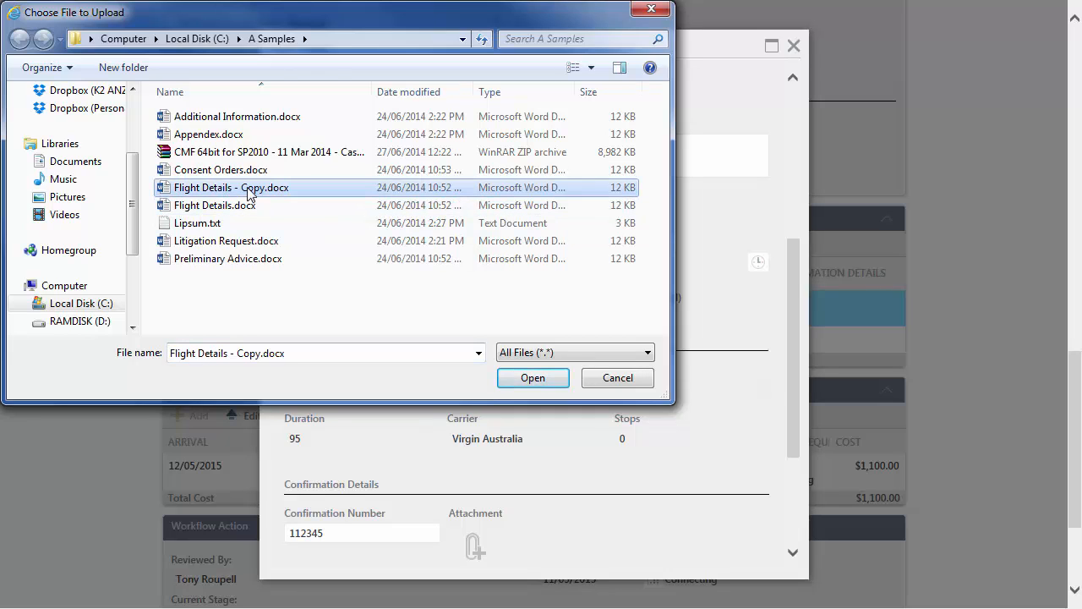
pyautogui.click(260, 187)
pyautogui.moveTo(263, 188); pyautogui.dragTo(233, 188)
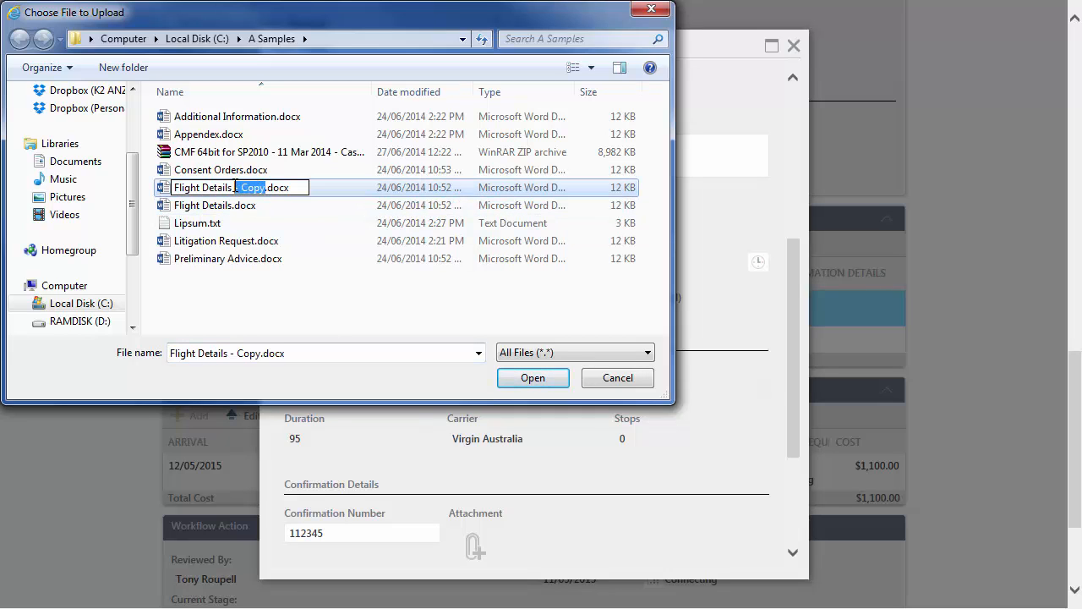
pyautogui.write('Return')
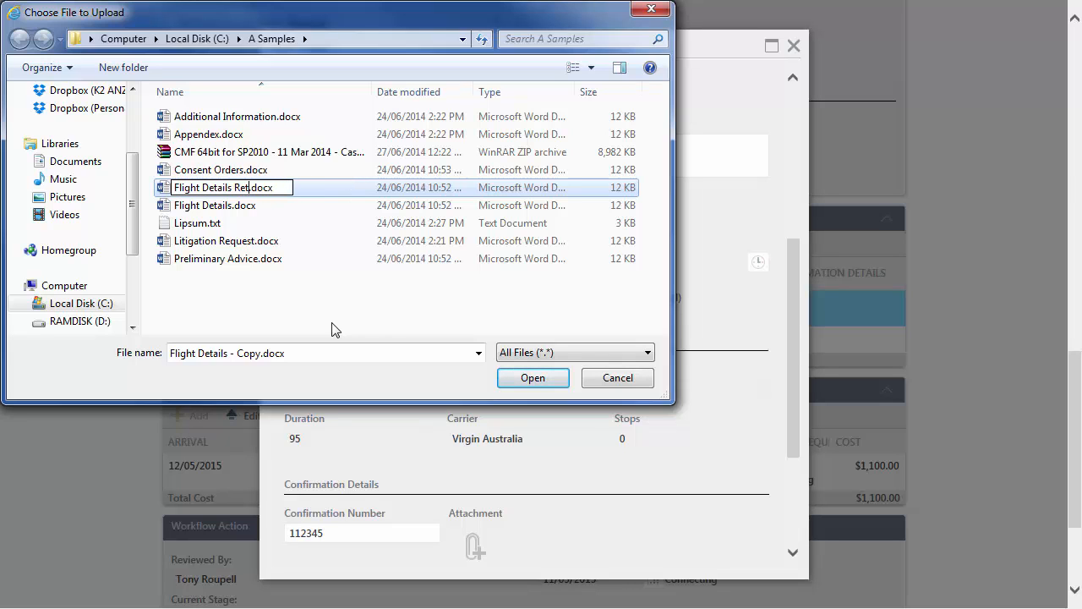
pyautogui.click(259, 205)
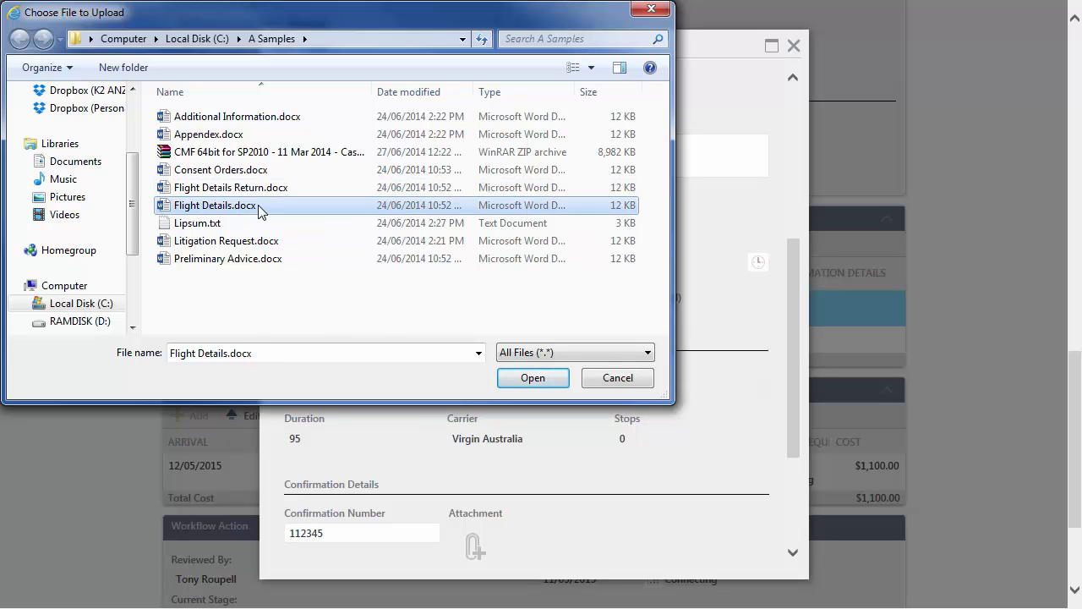
# Attach Flight Details Return.docx, enter confirmation details XM554, and save the return flight.
pyautogui.click(249, 188)
pyautogui.click(533, 377)
pyautogui.scroll(-3, 533, 502)
pyautogui.click(421, 458)
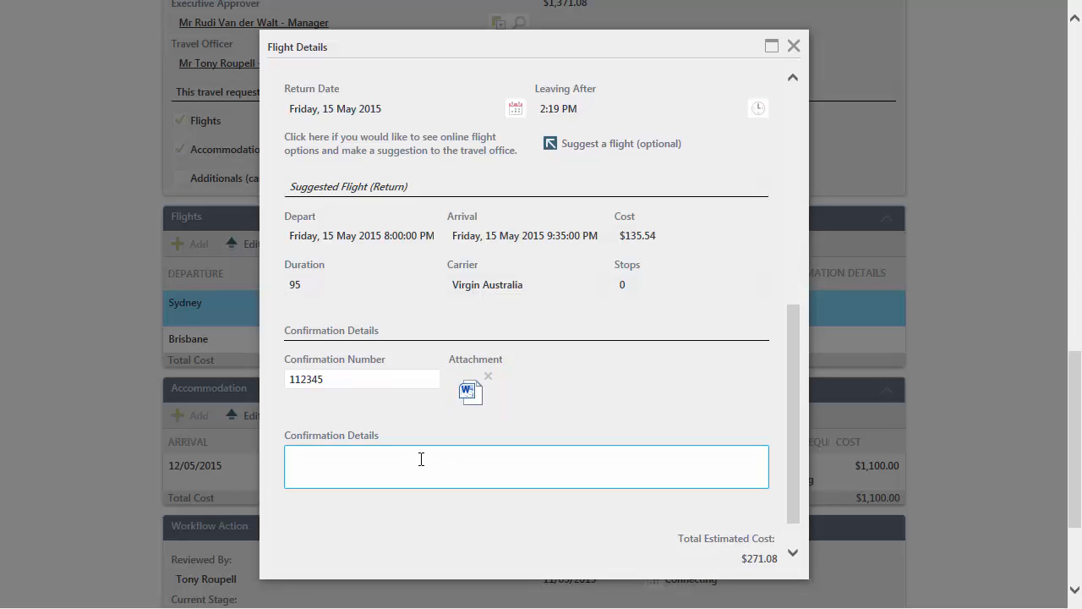
pyautogui.write('XM554')
pyautogui.scroll(-3, 554, 469)
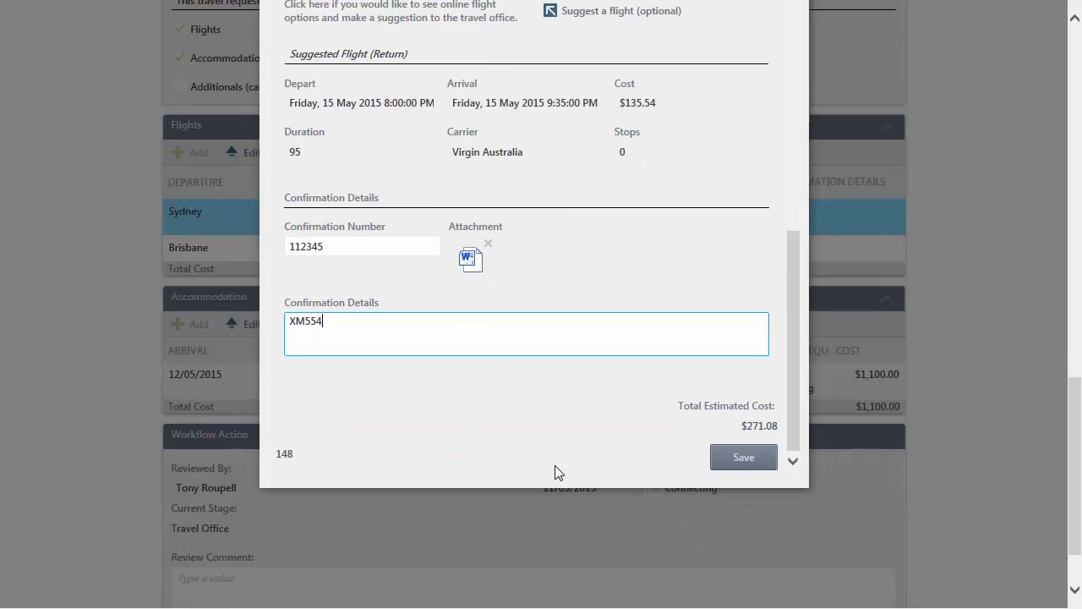
pyautogui.click(749, 367)
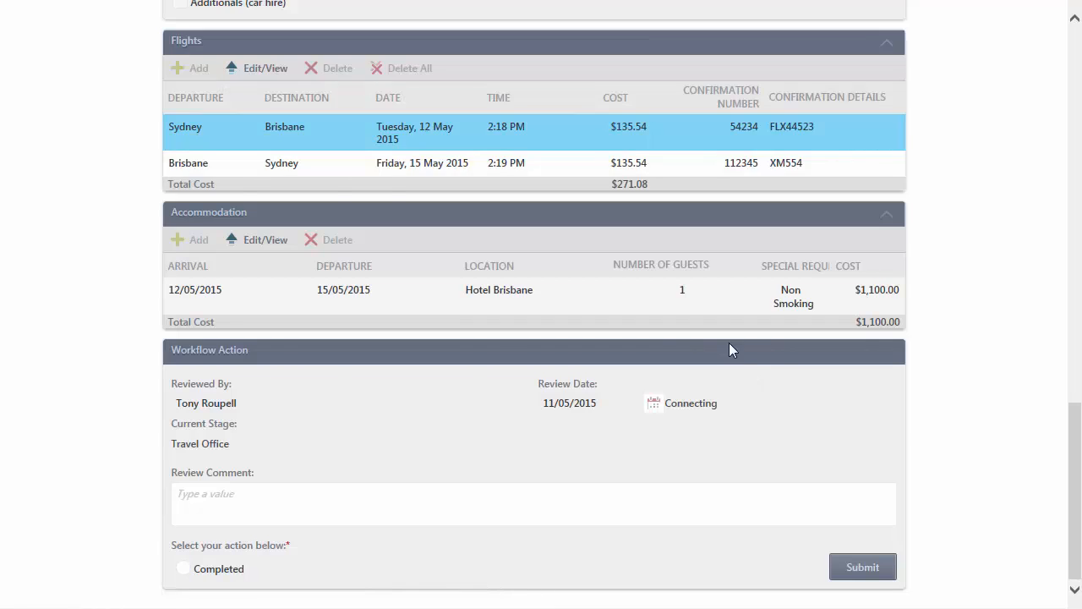
# Submit the Travel Office task as Completed with the review comment 'All done'.
pyautogui.scroll(1, 729, 343)
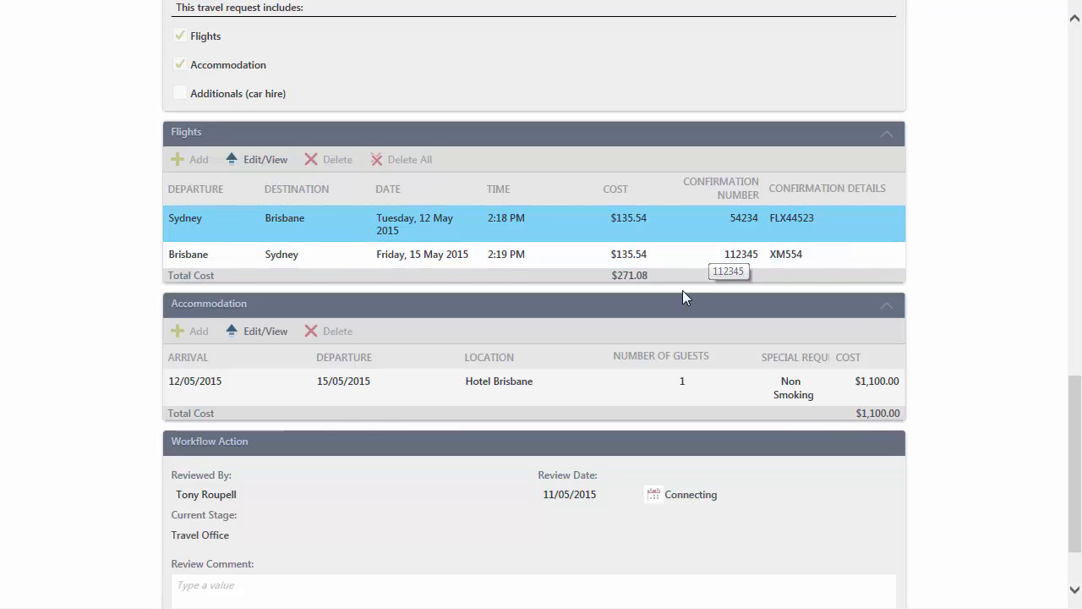
pyautogui.scroll(-1, 685, 296)
pyautogui.click(296, 503)
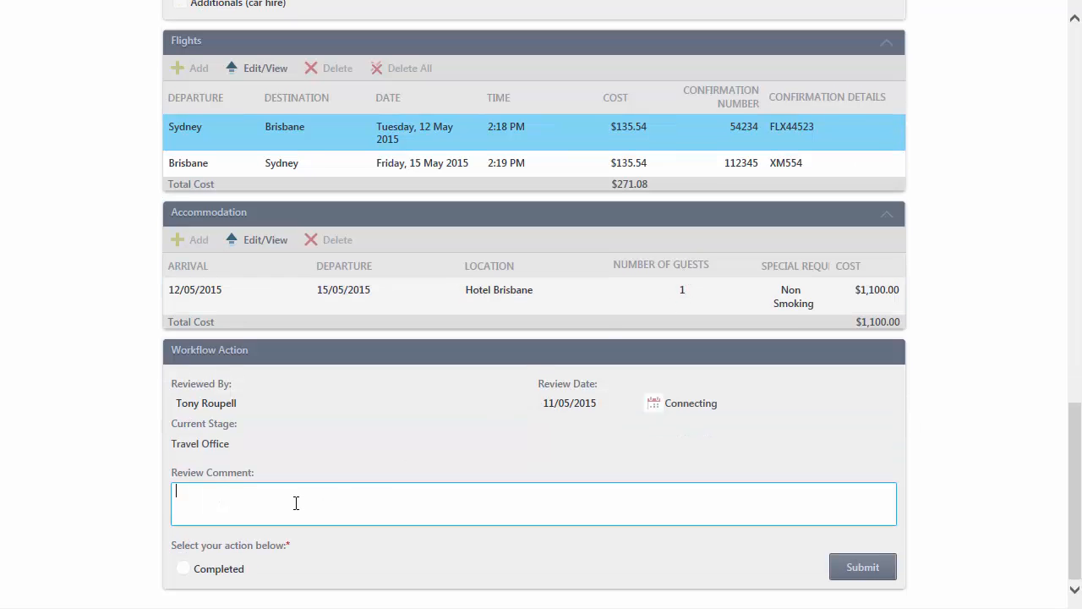
pyautogui.write('All done')
pyautogui.click(182, 569)
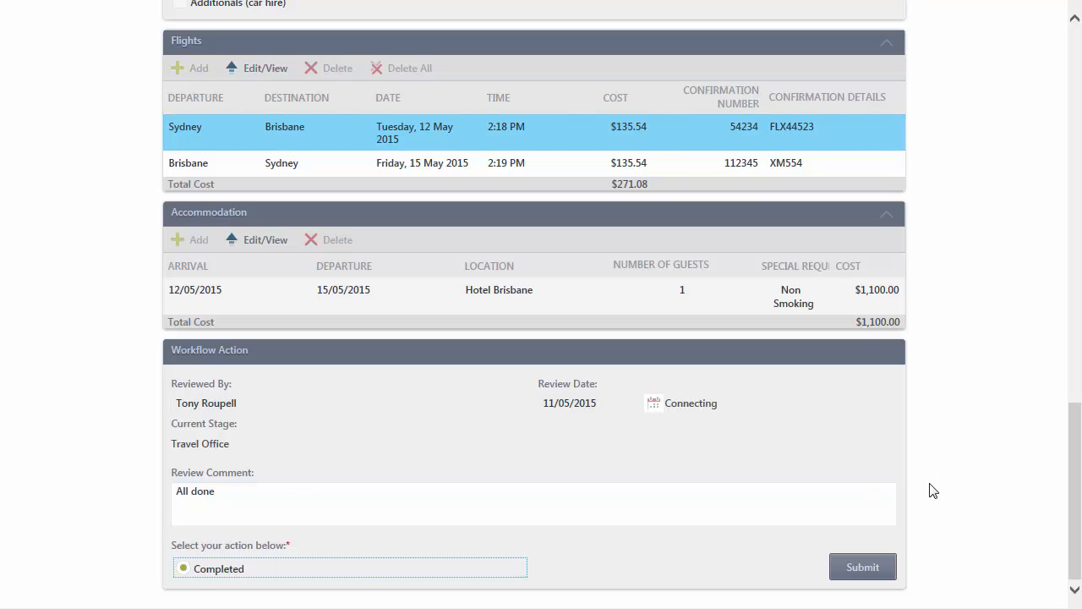
pyautogui.click(871, 569)
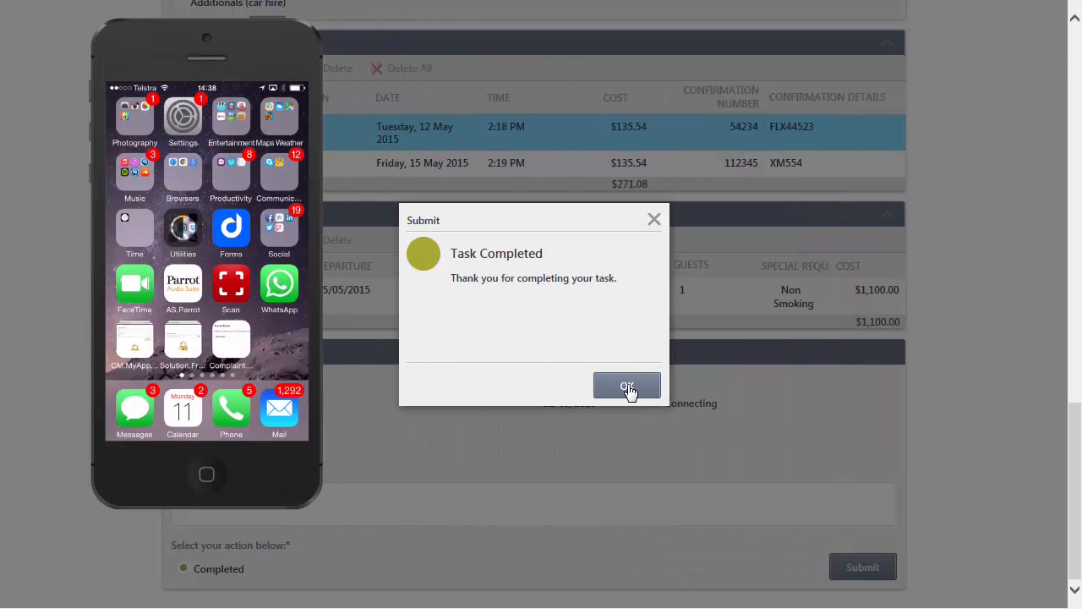
# Dismiss the Task Completed notice to return to the portal home page.
pyautogui.click(629, 389)
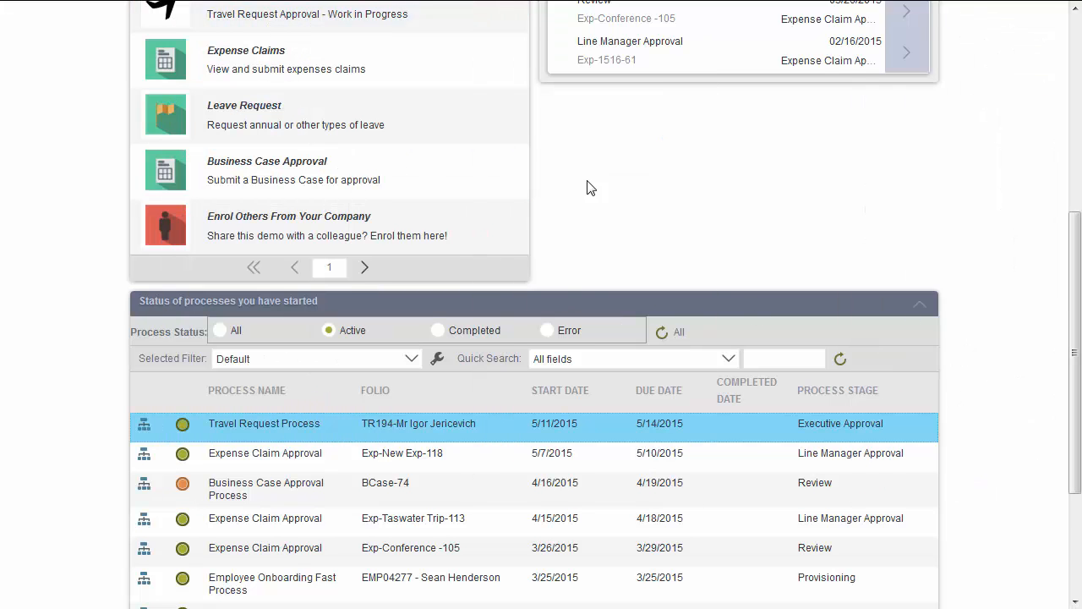
pyautogui.scroll(3, 617, 178)
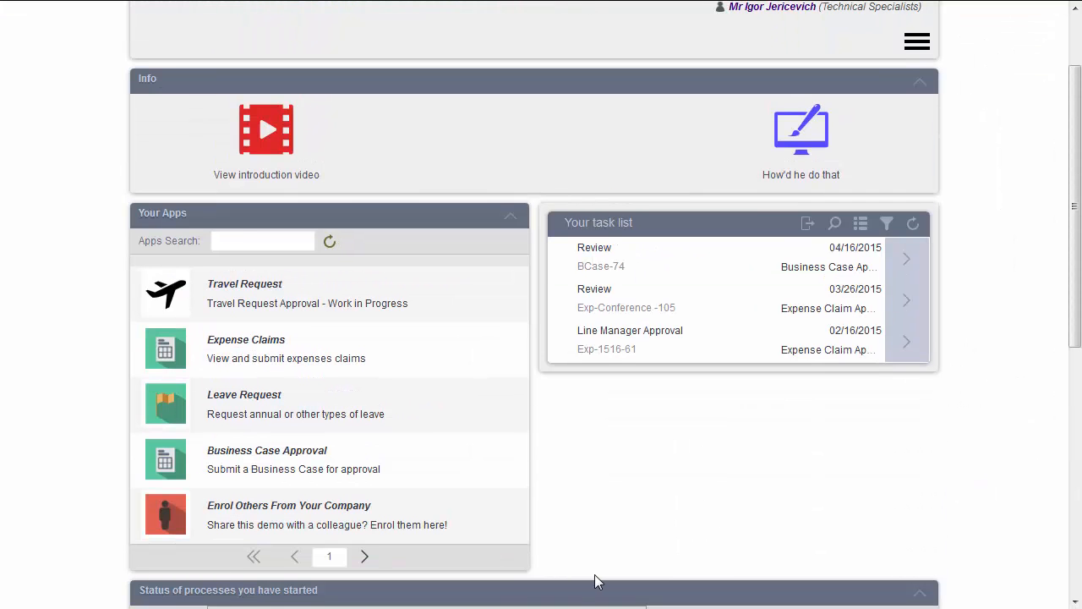